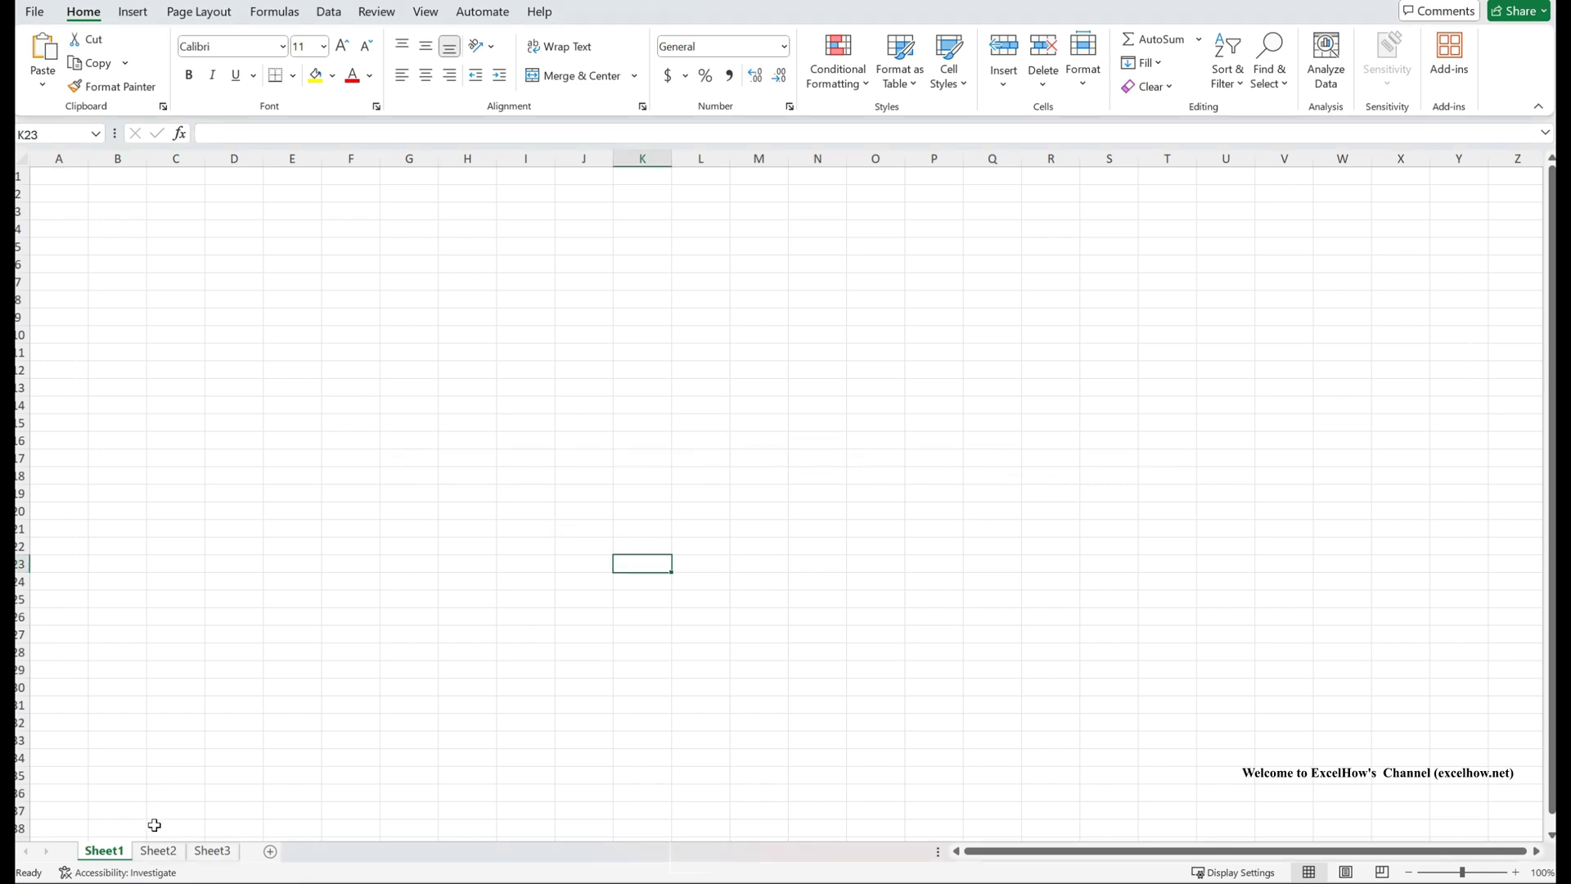
- Open Sheet2 and examine the stock, start_date and end_date arguments in the STOCKHISTORY syntax line of the notes
left_click(158, 850)
left_click(624, 596)
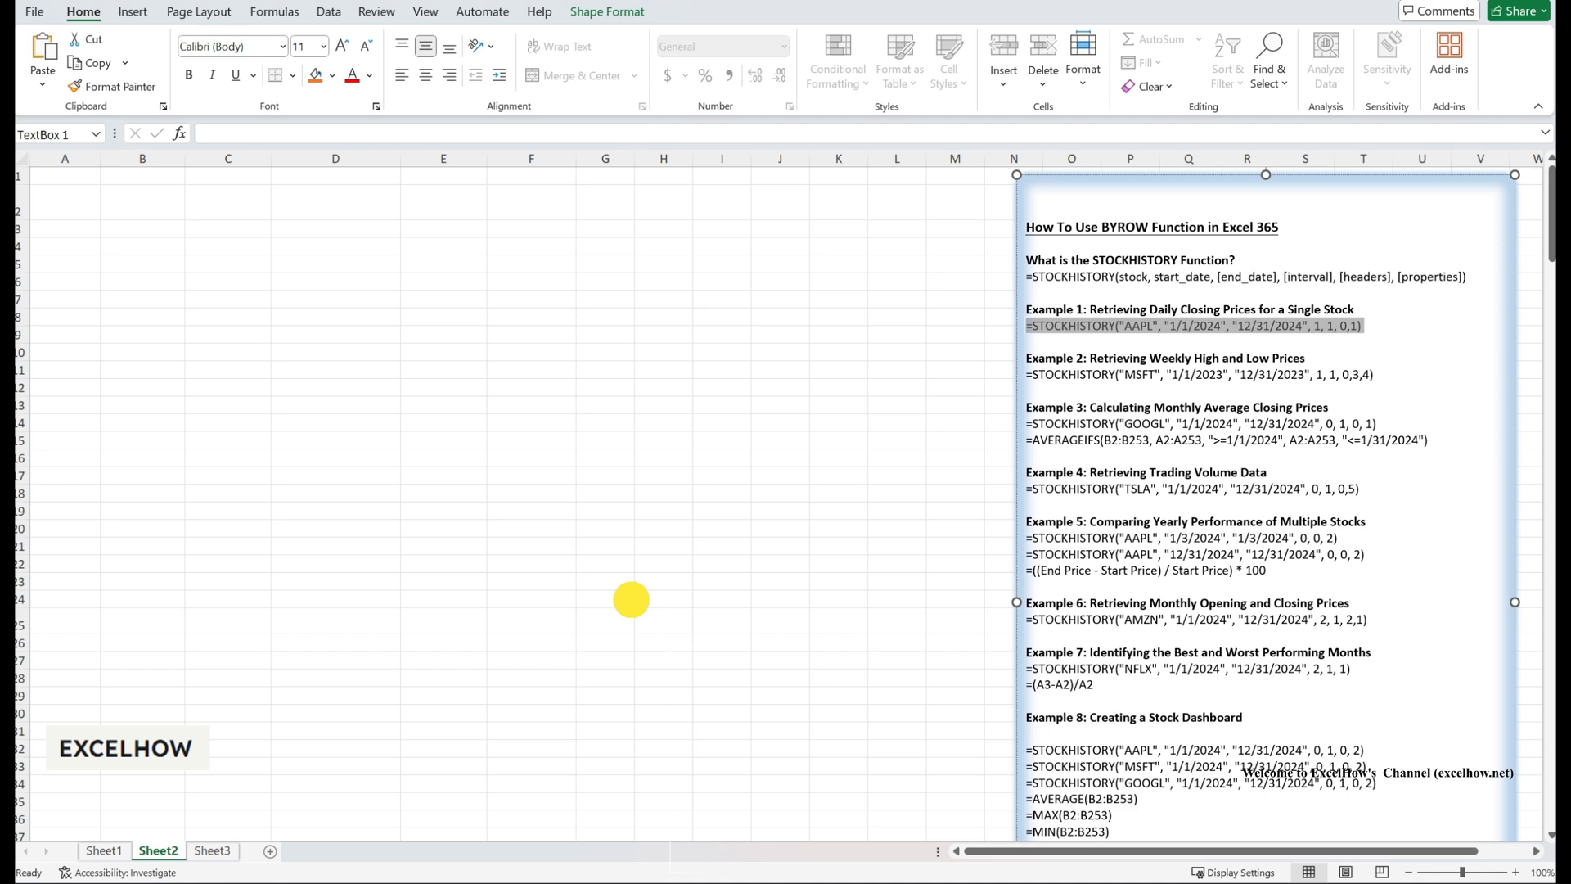
left_click(1104, 326)
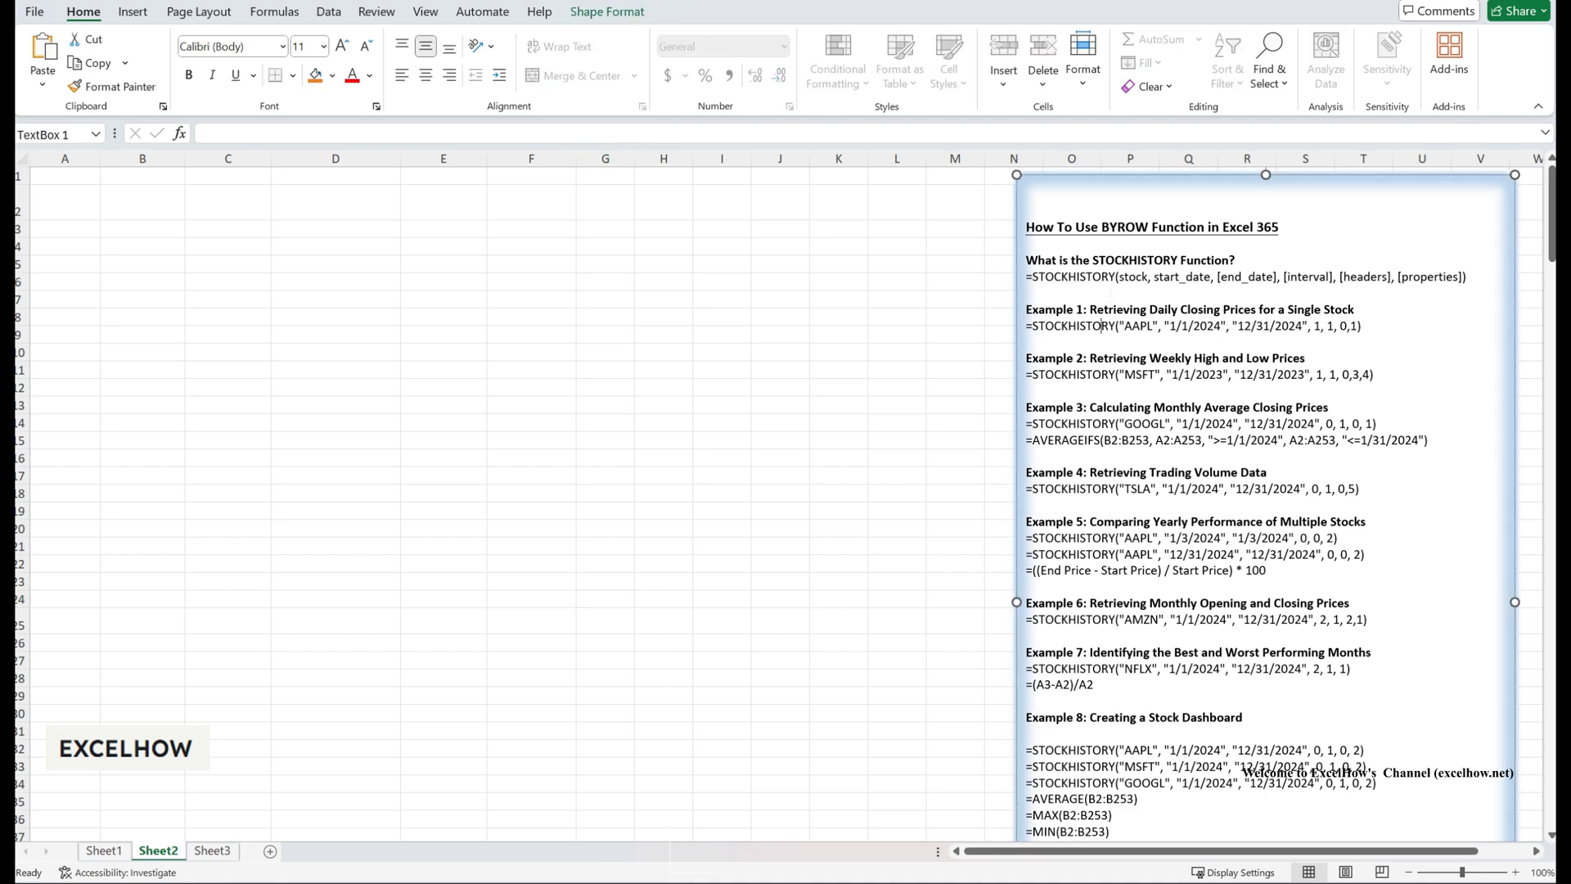
double_click(1136, 276)
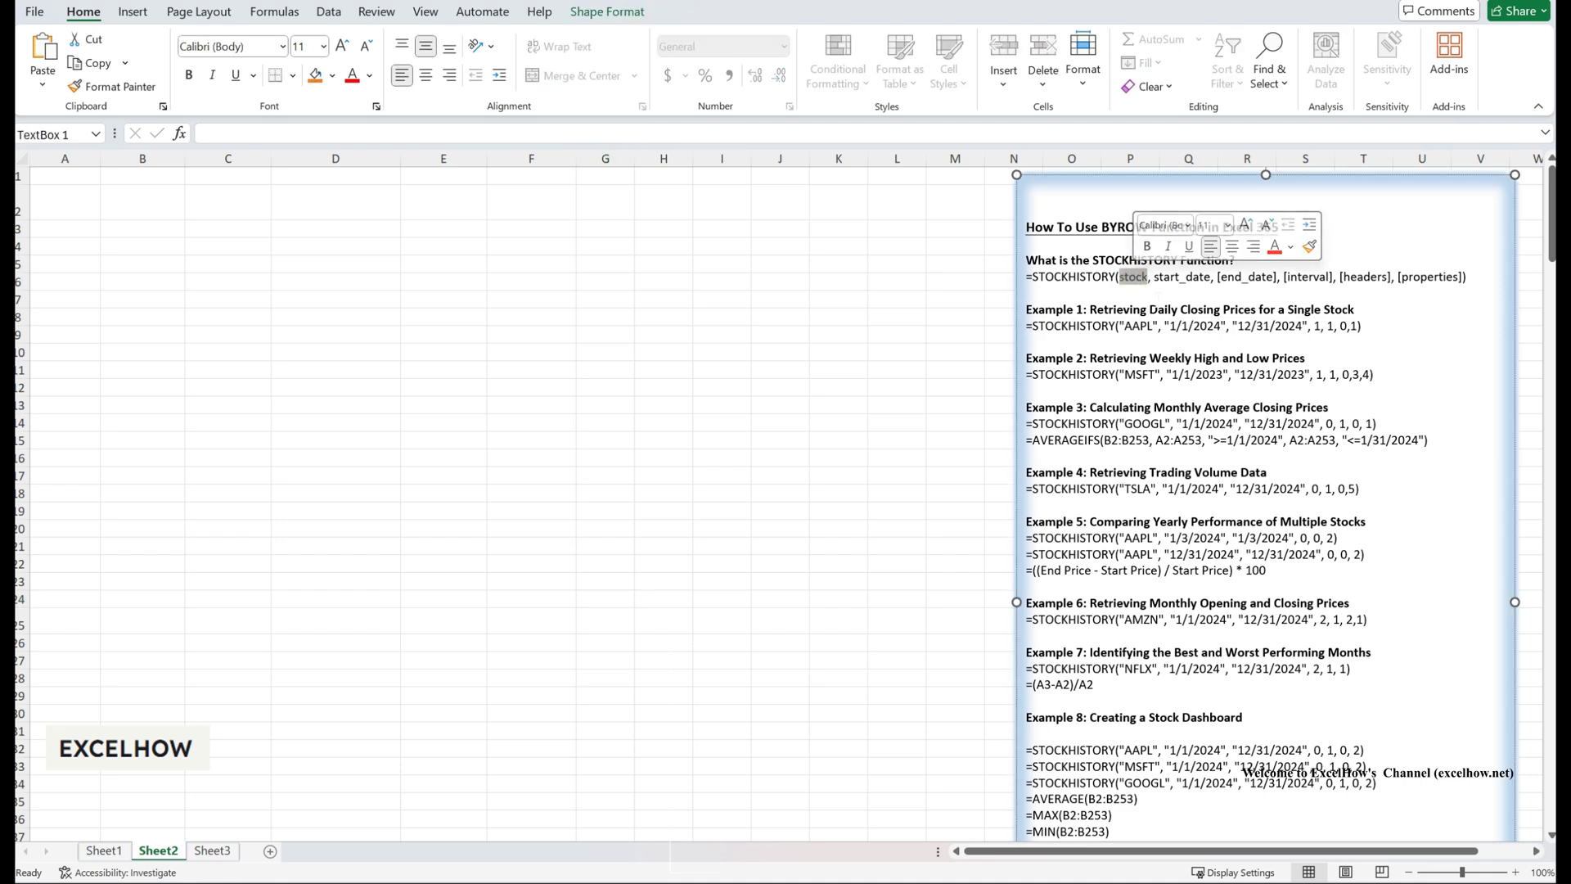
left_click(1157, 310)
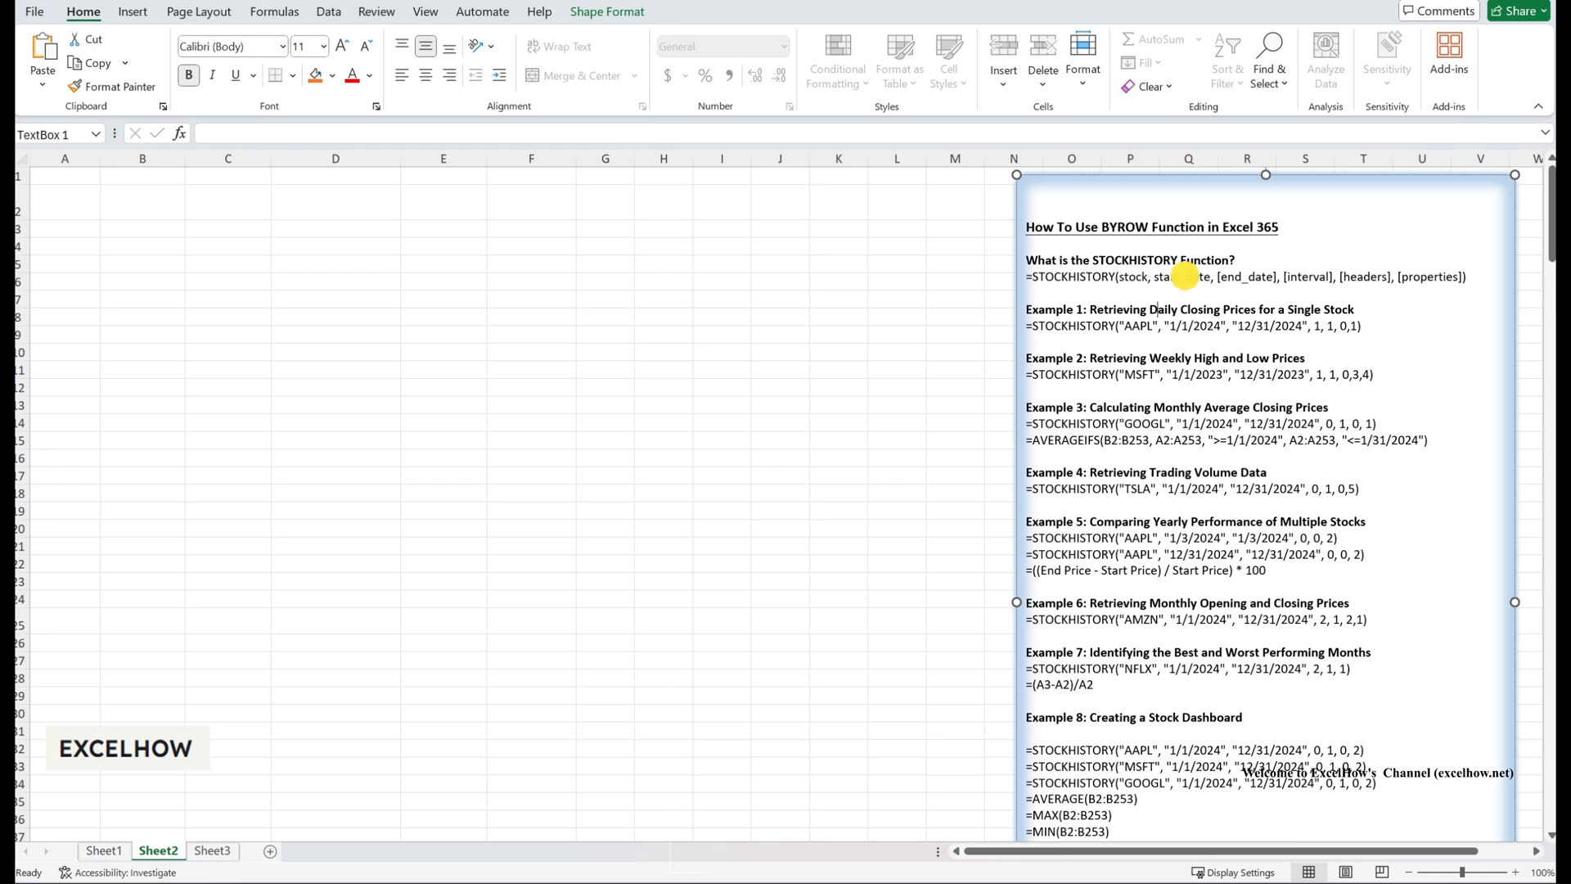
double_click(1181, 277)
left_click(1233, 278)
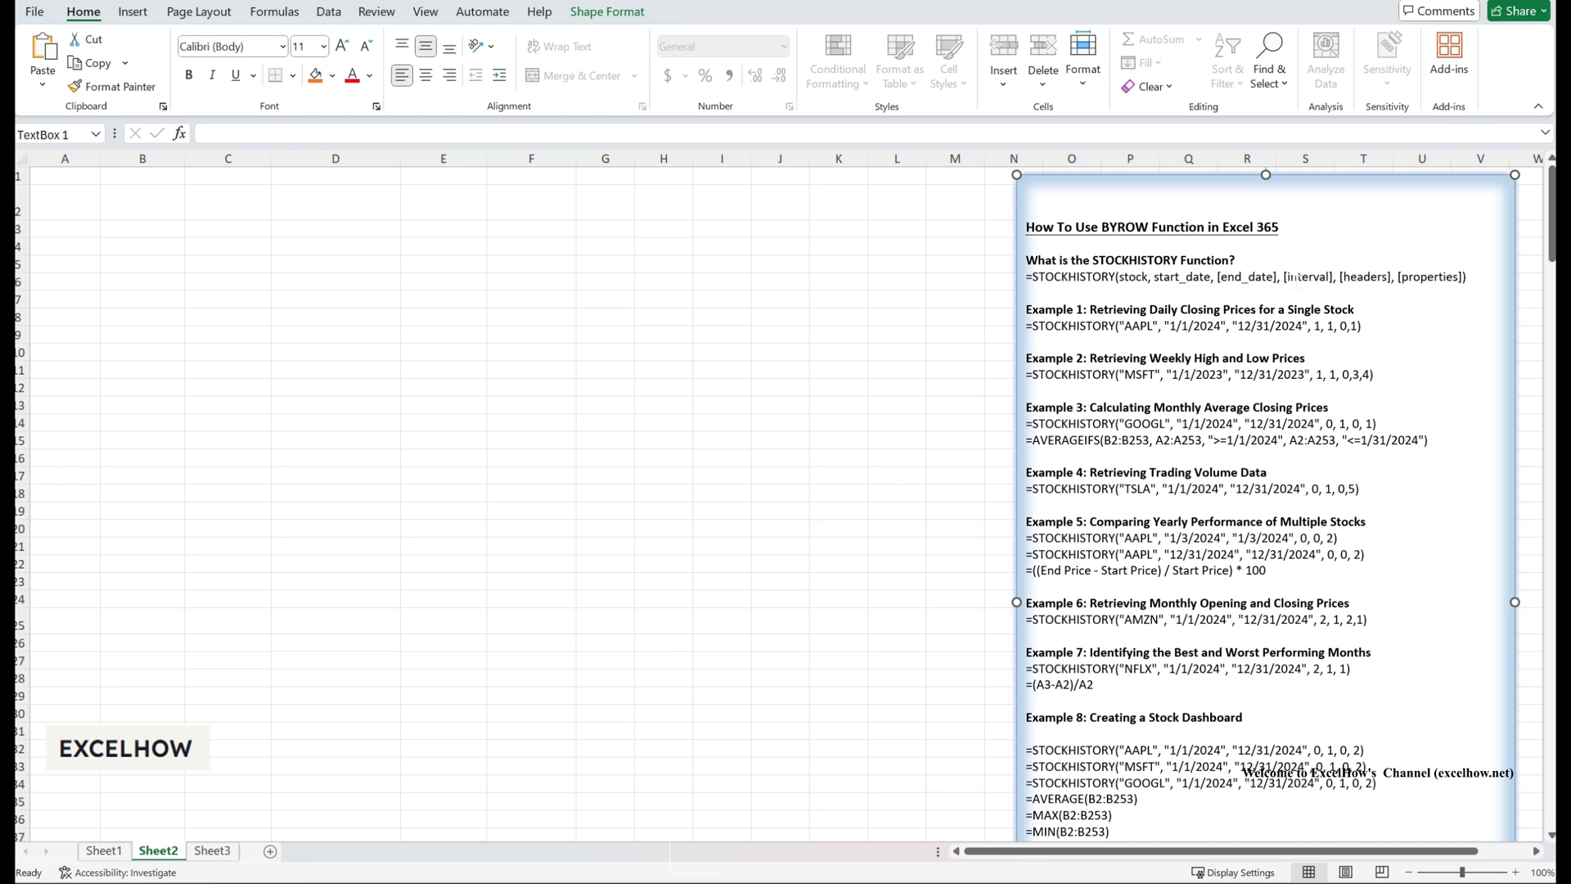
- Examine the optional interval, headers and properties arguments, and the complete STOCKHISTORY syntax line in the notes
double_click(1309, 278)
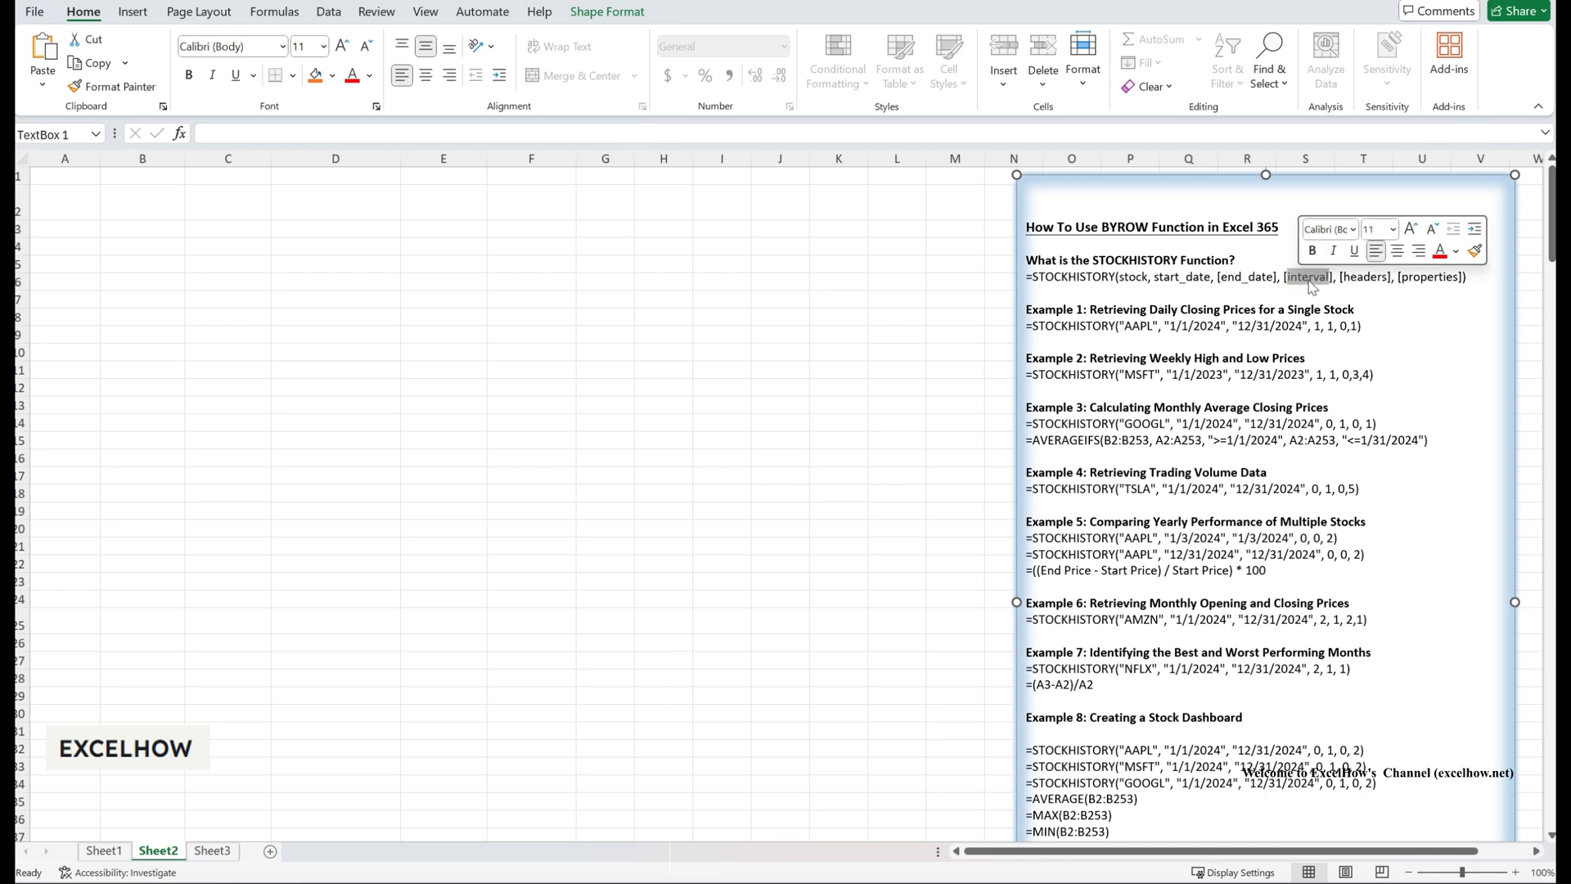
left_click(1311, 279)
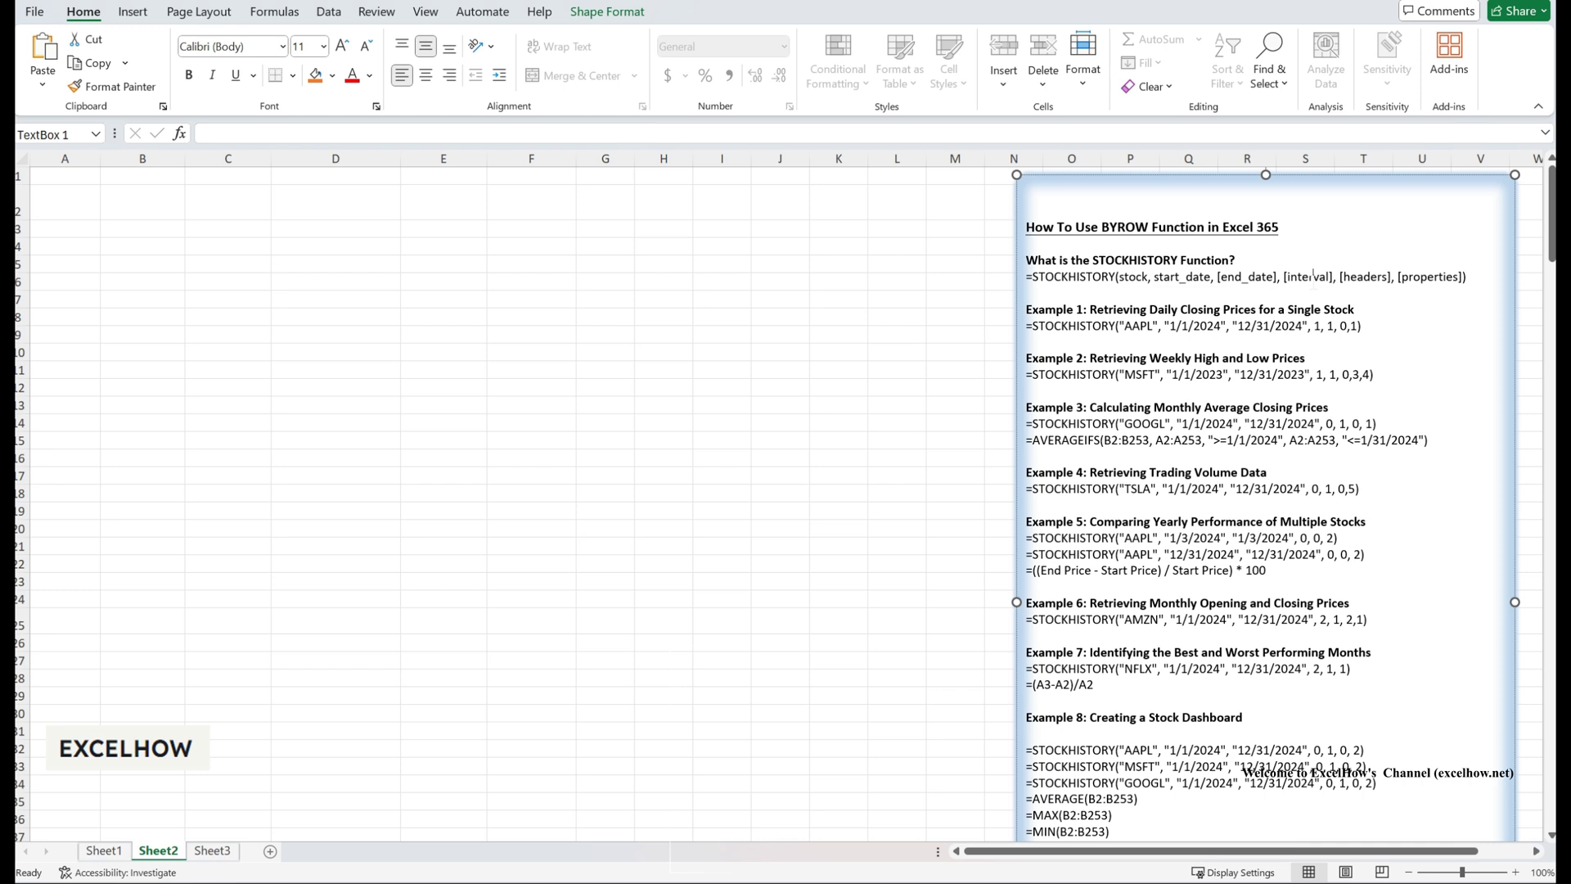
left_click(1310, 279)
triple_click(1311, 278)
left_click(1311, 279)
double_click(1313, 278)
double_click(1365, 278)
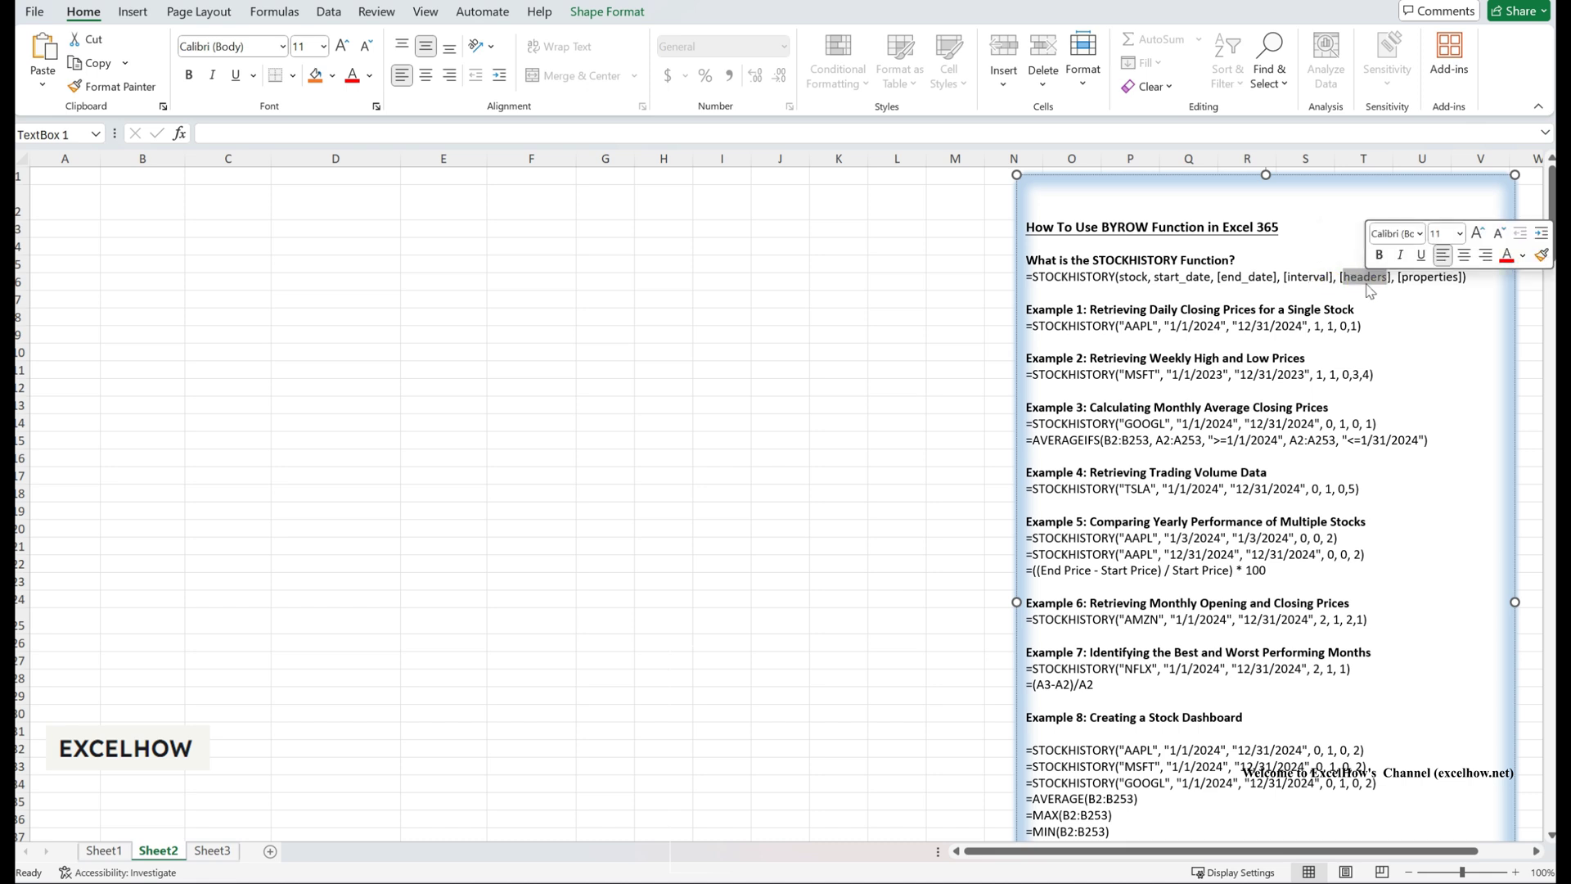
double_click(1425, 279)
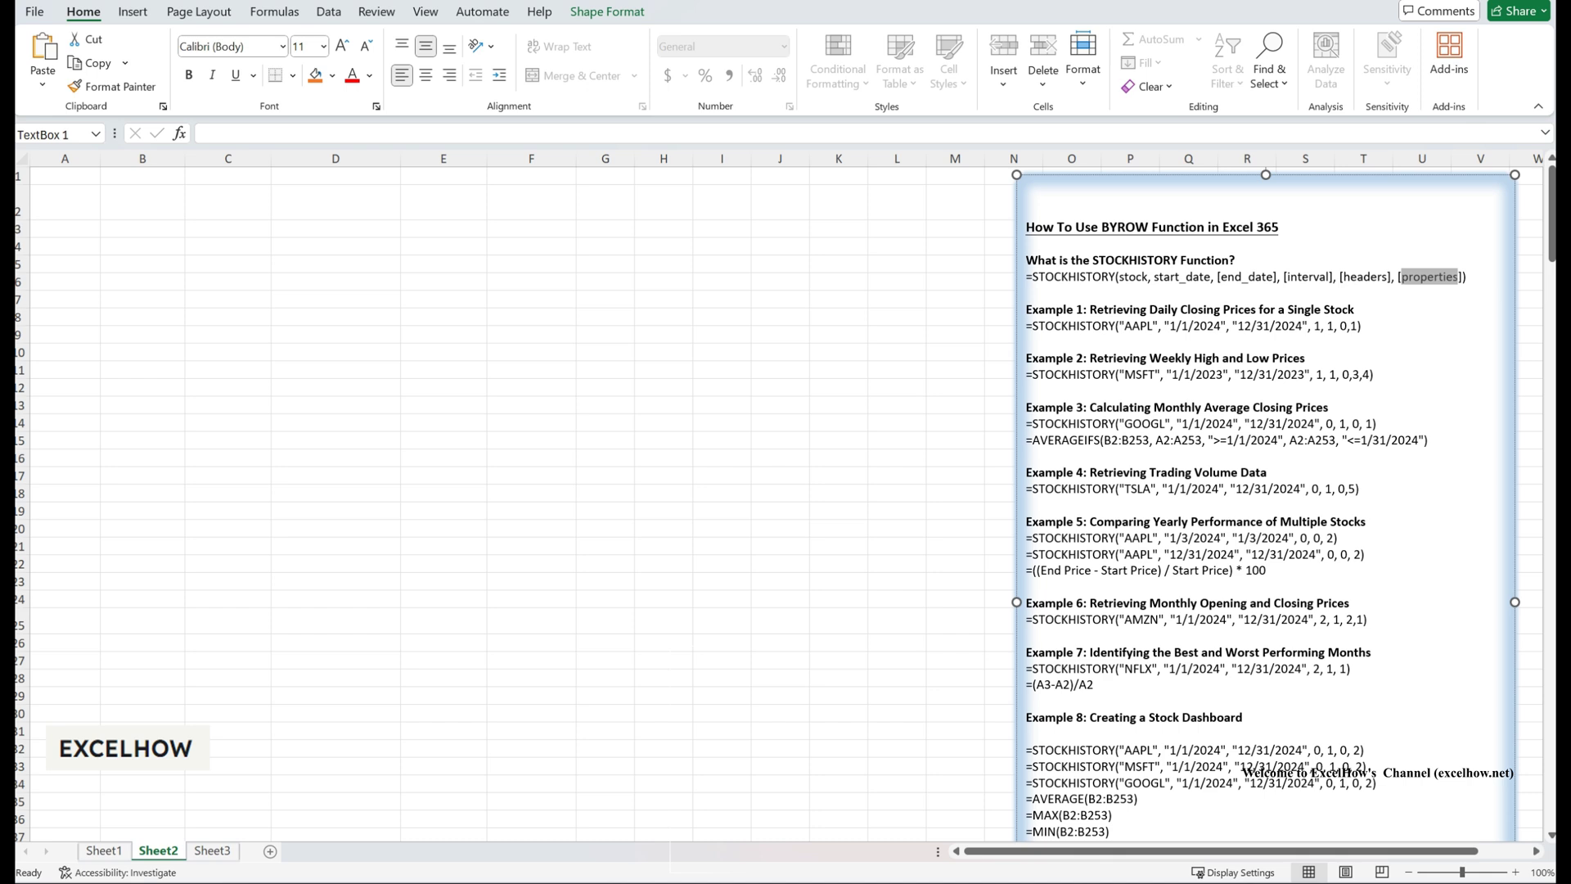
left_click_drag(1027, 277, 1450, 291)
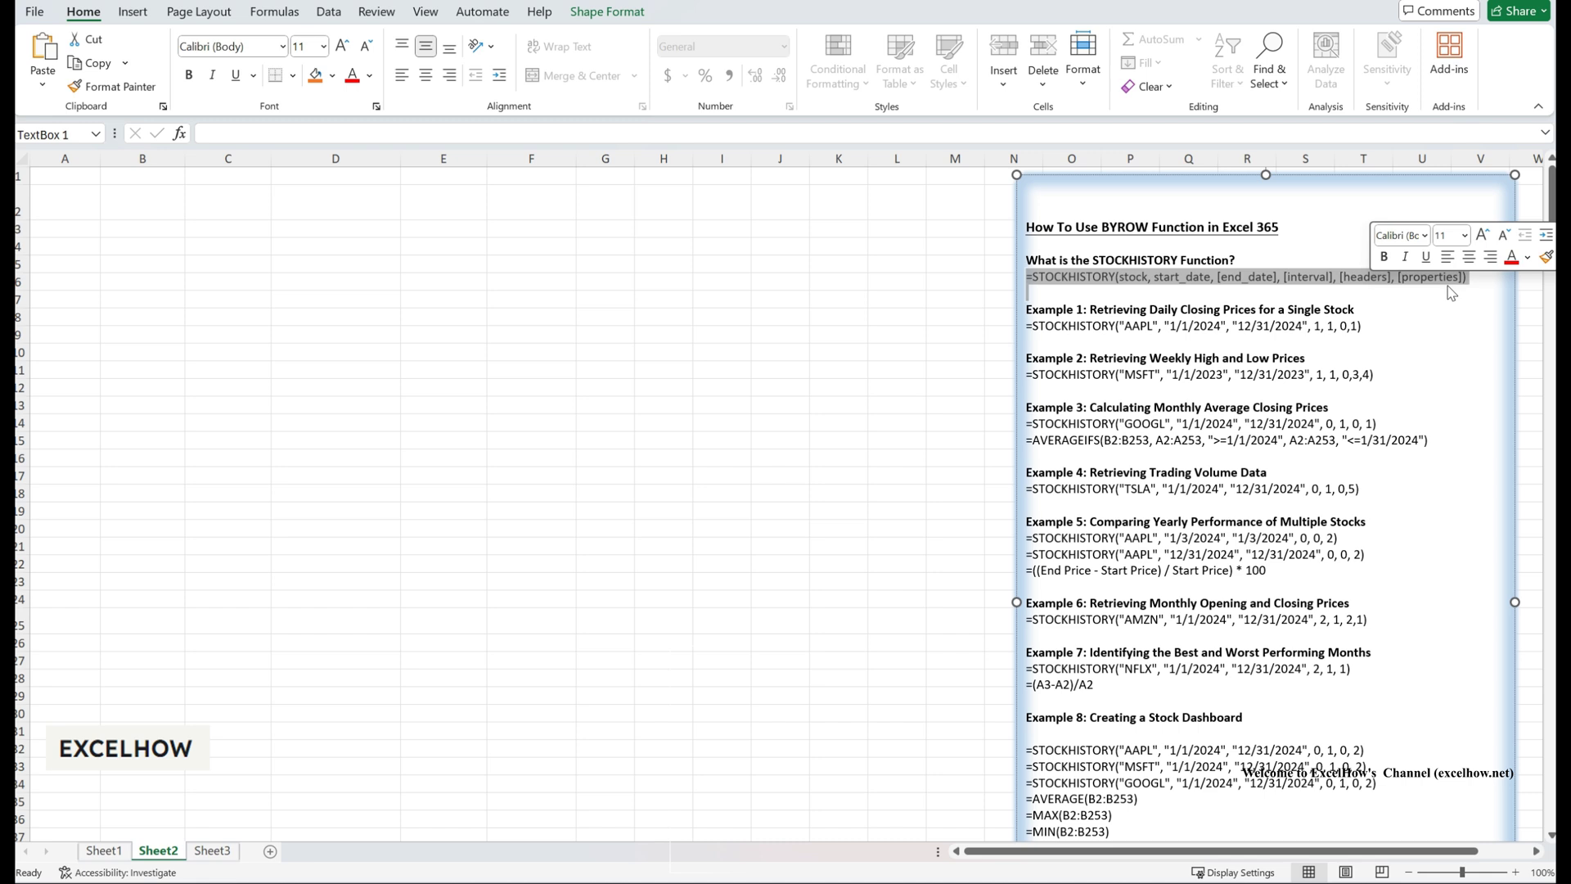
left_click(1229, 303)
left_click(790, 372)
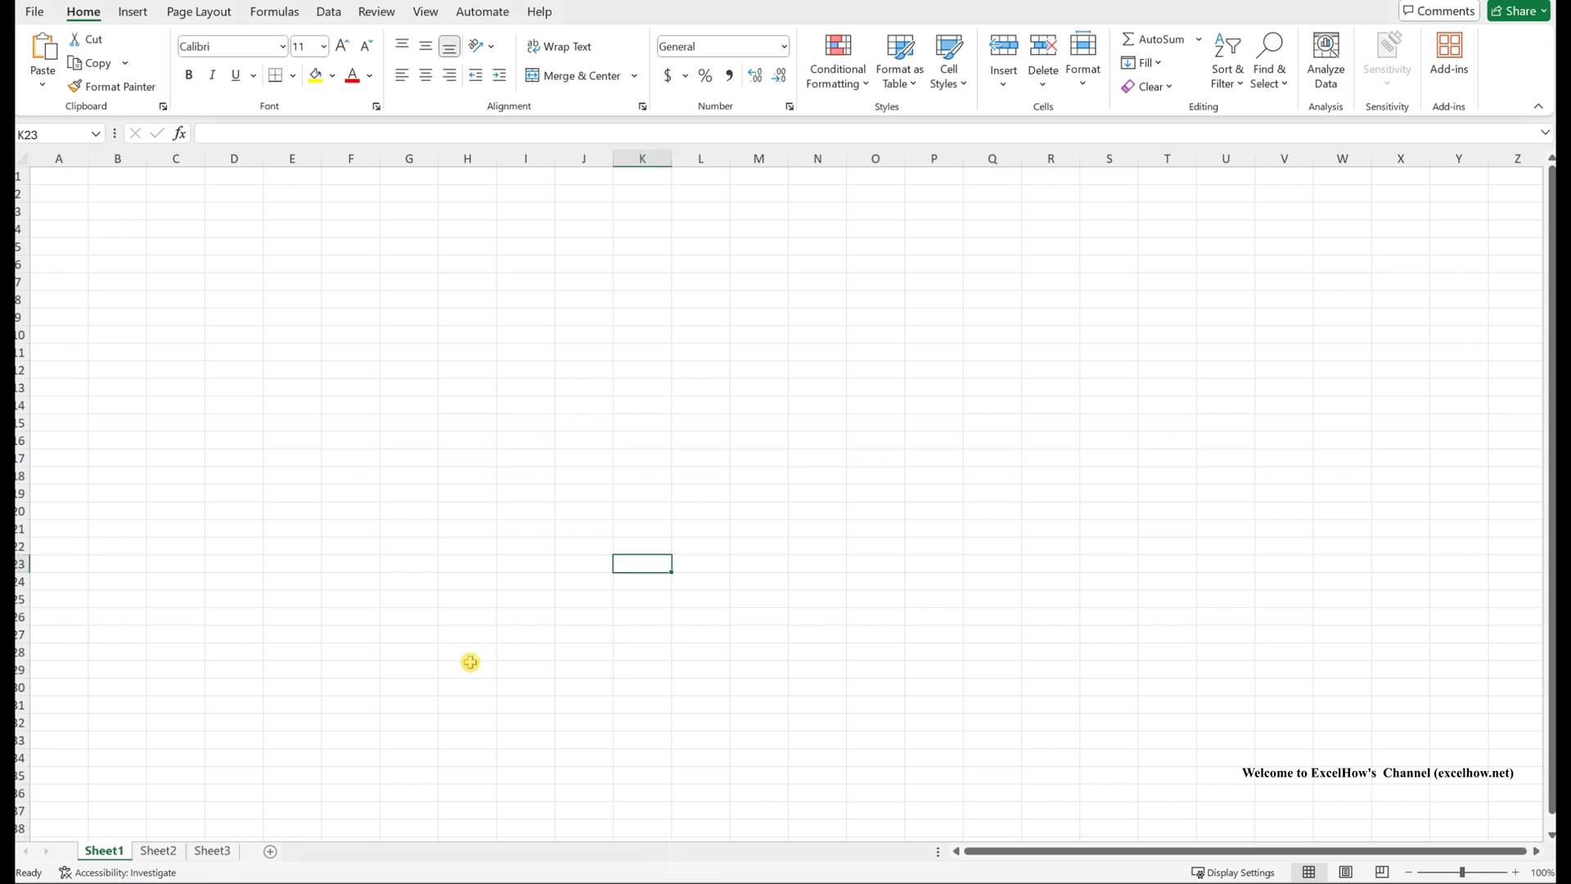
- On Sheet2, examine Example 1's heading and its AAPL formula, including the ticker, start date and end date arguments
left_click(159, 850)
left_click(562, 543)
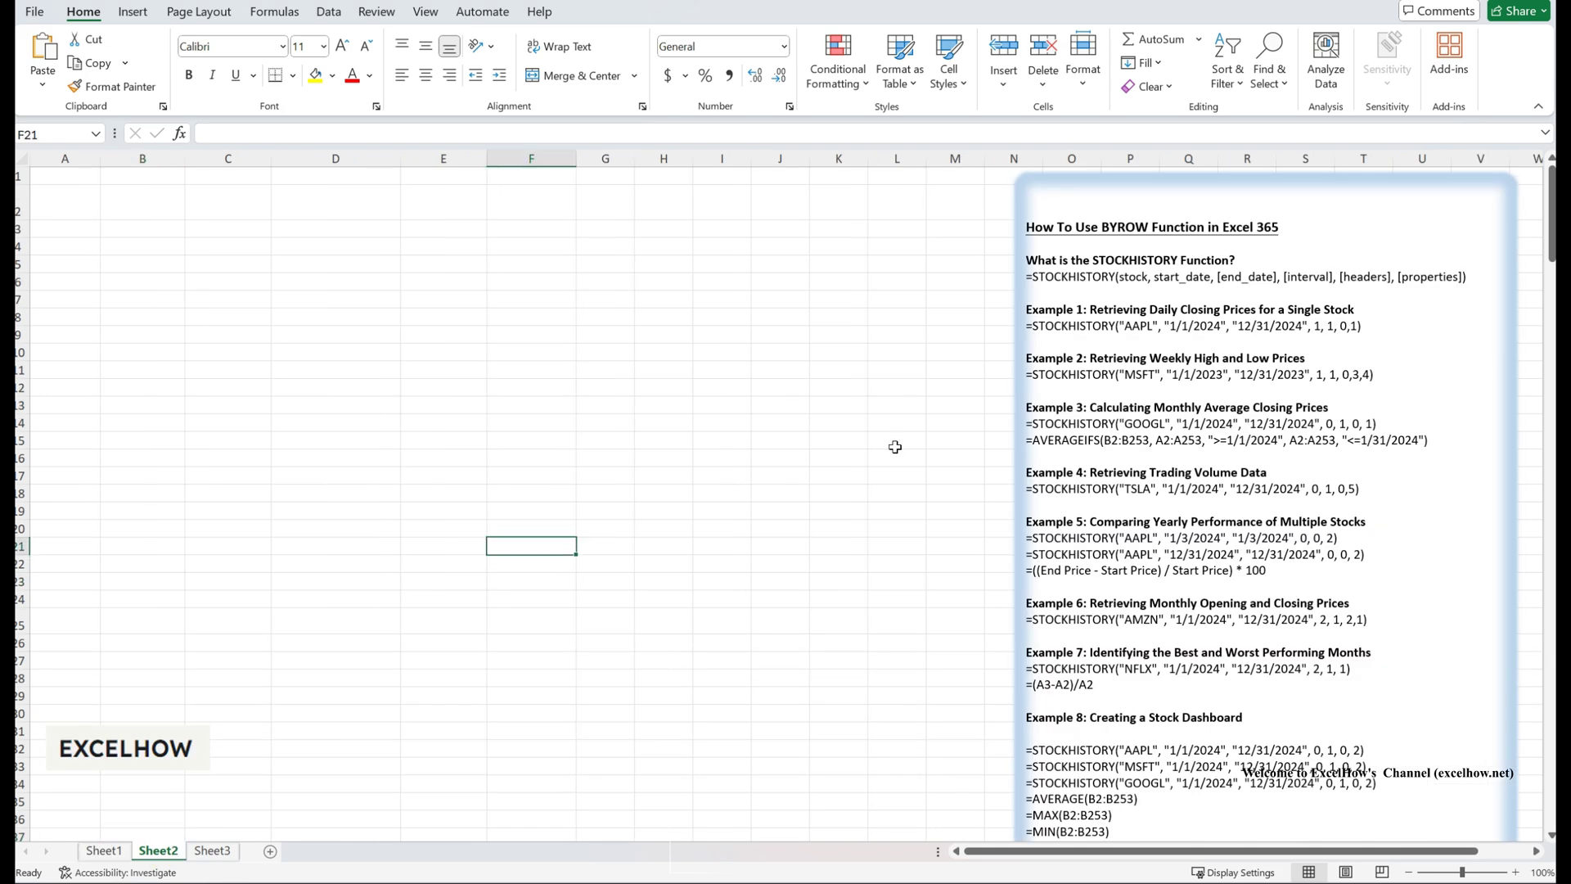
left_click_drag(1093, 310, 1342, 315)
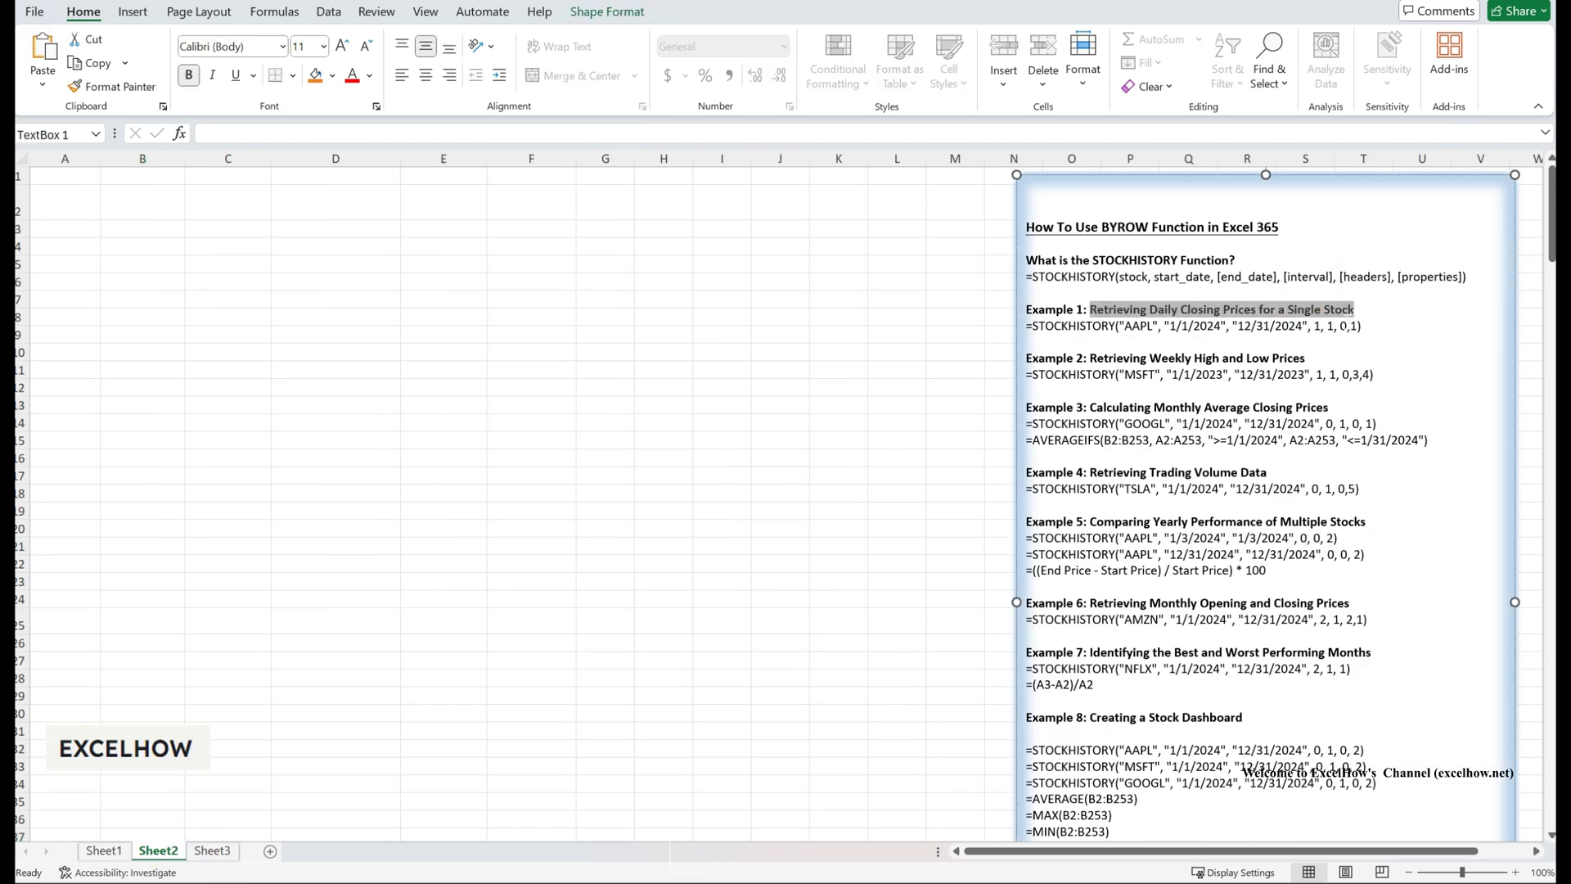
left_click(1348, 325)
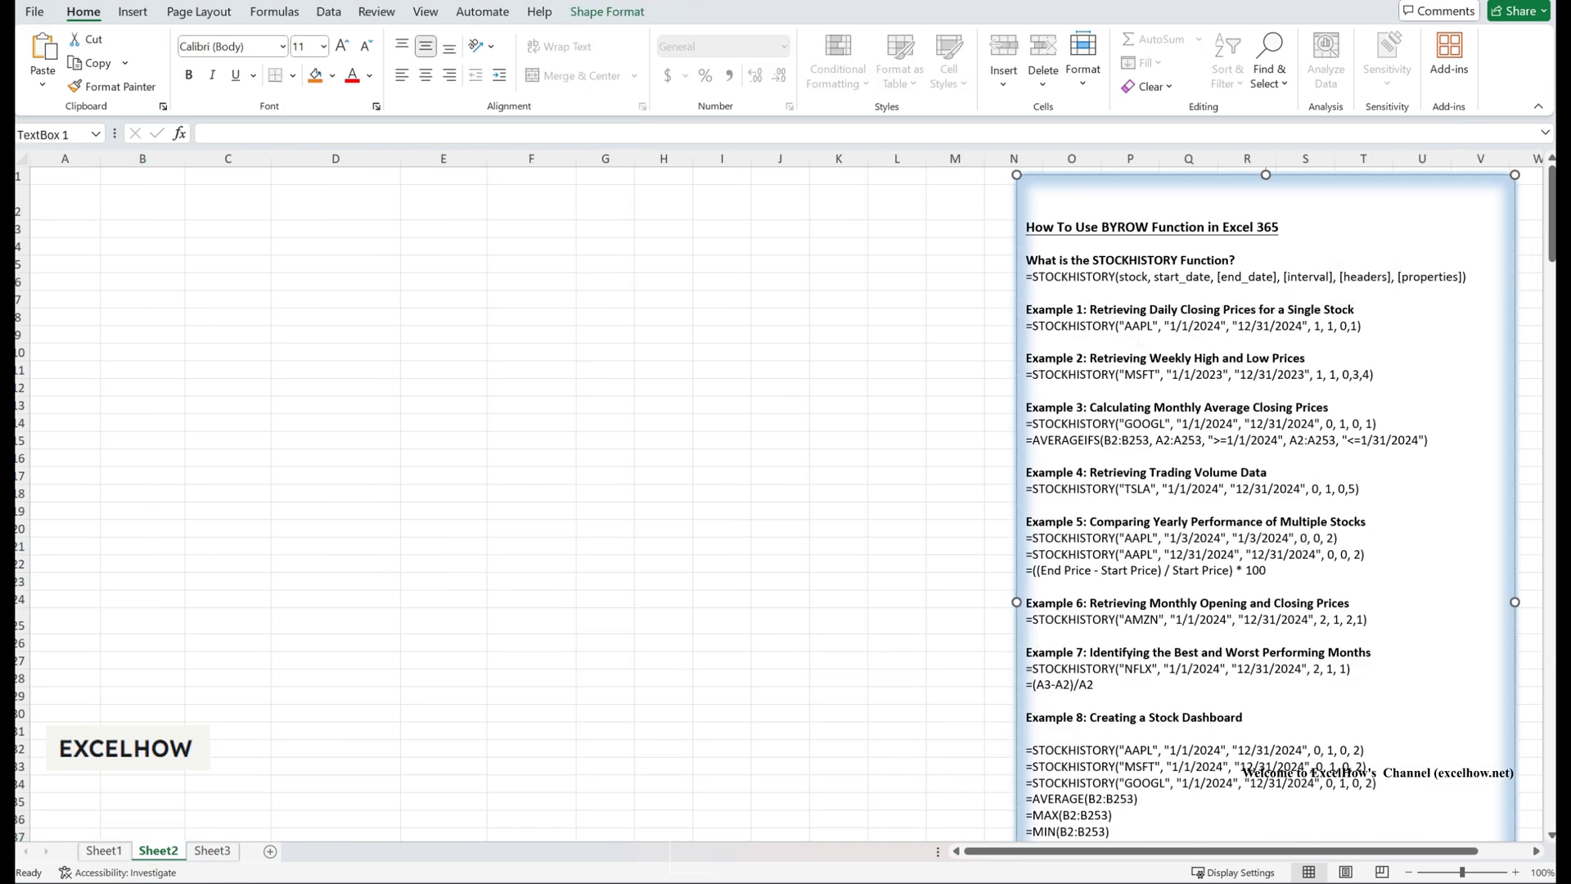
double_click(1137, 326)
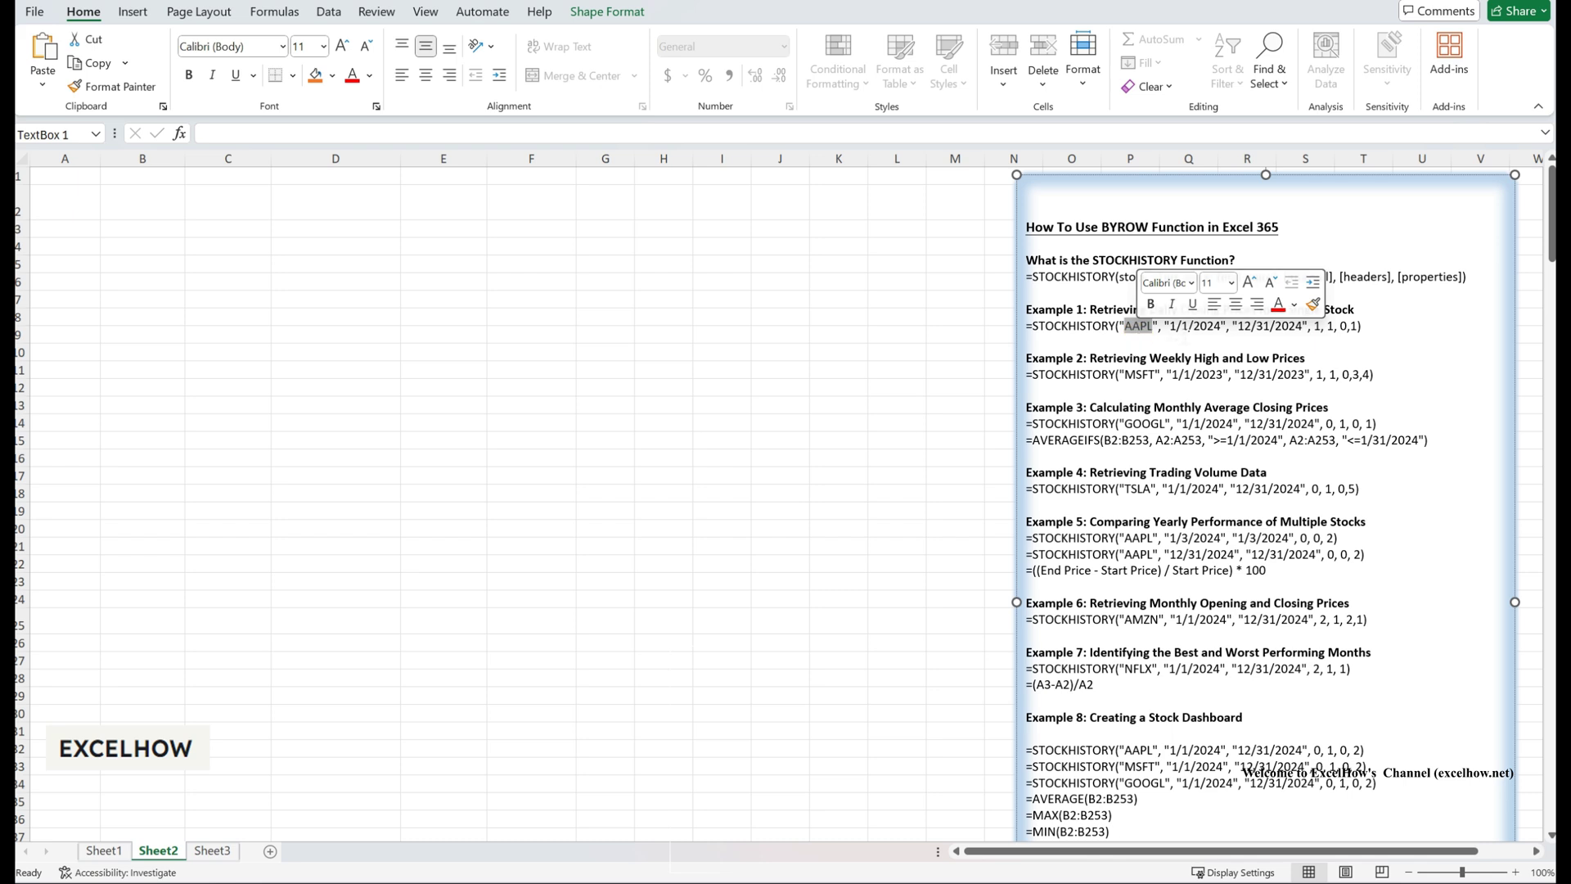
key("Down")
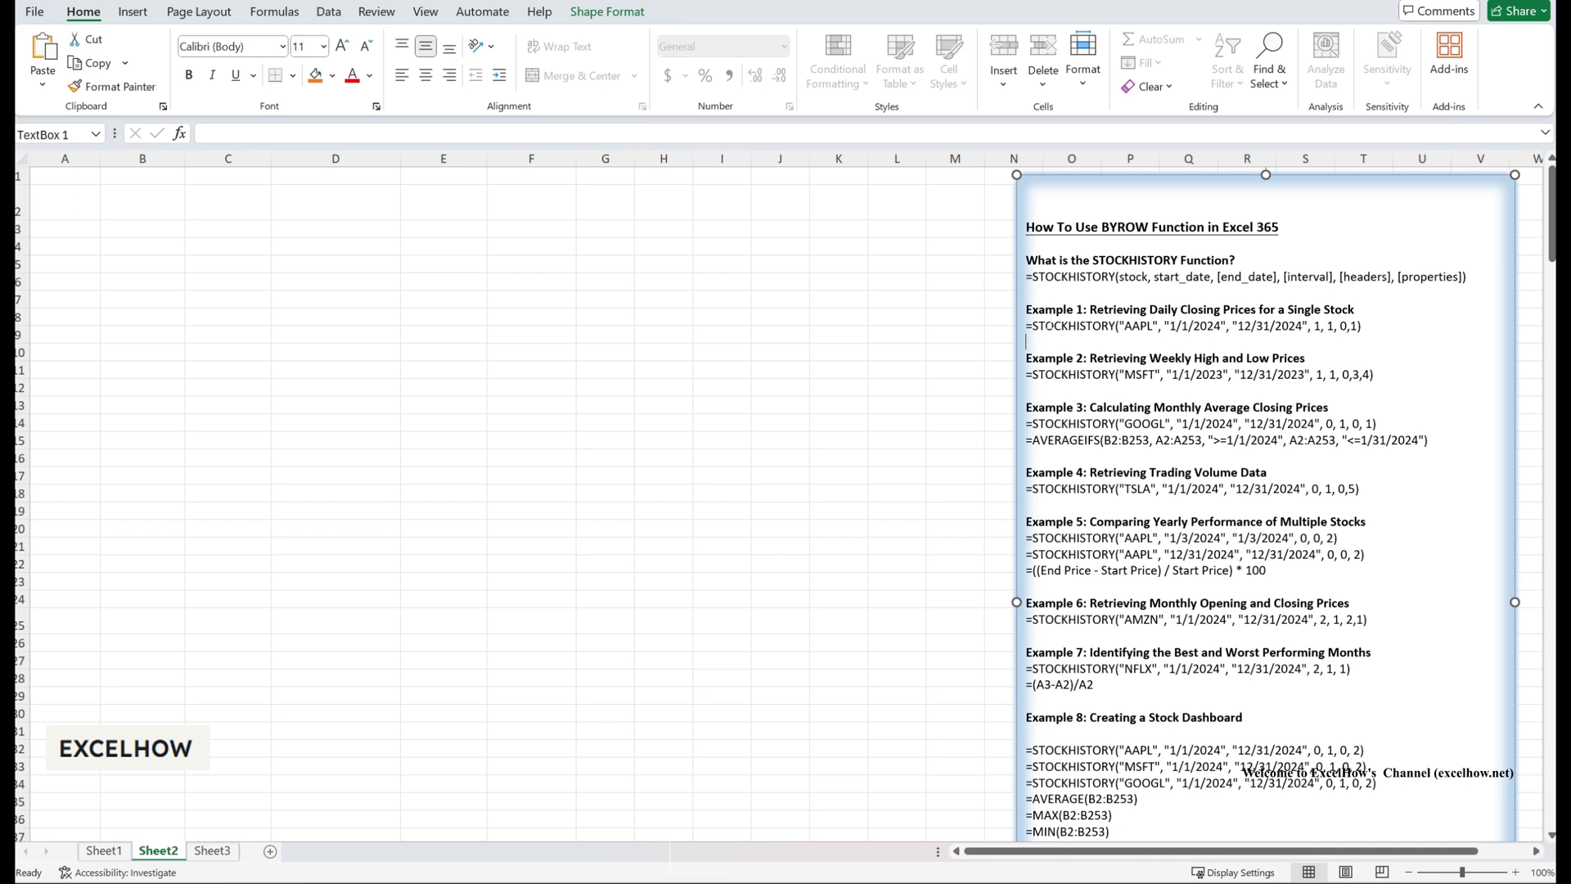
left_click_drag(1028, 325, 1302, 326)
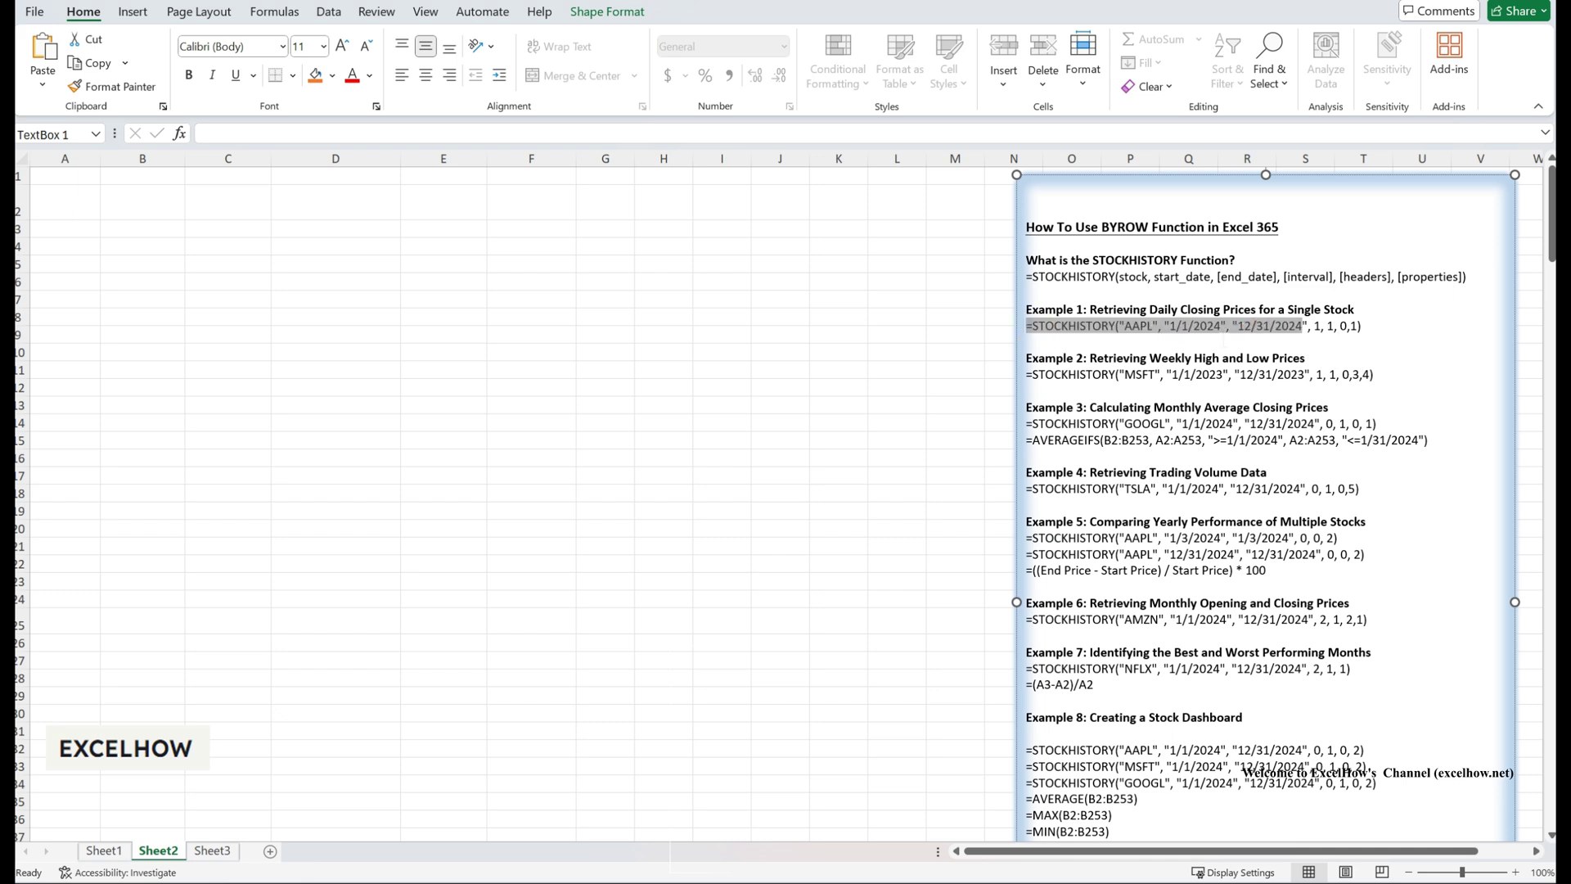
left_click(1238, 325)
double_click(1137, 325)
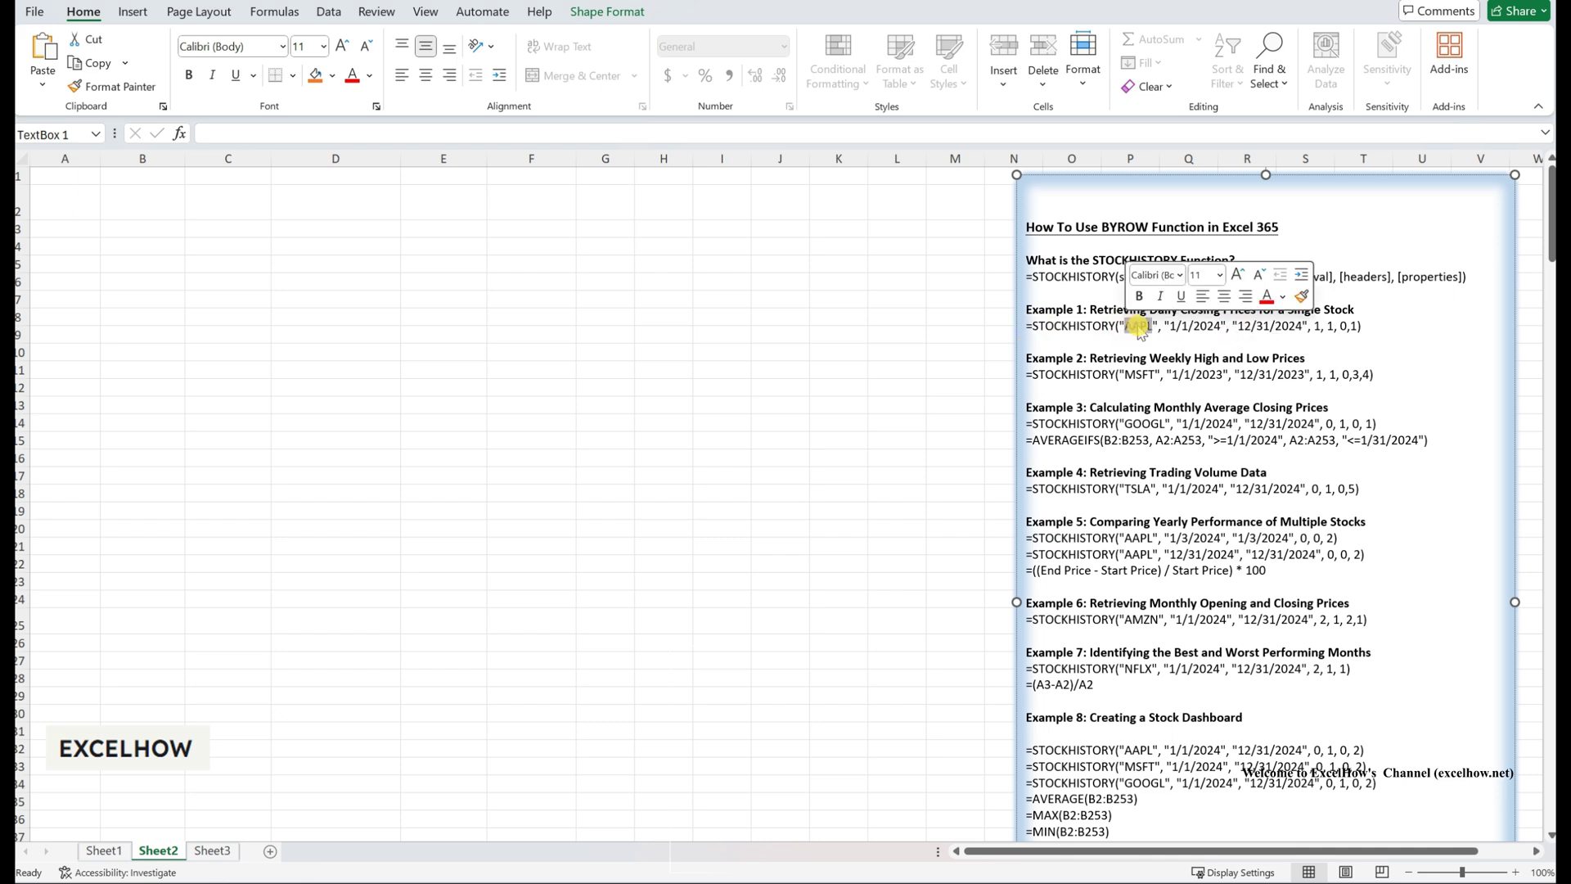
left_click(1171, 325)
double_click(1189, 326)
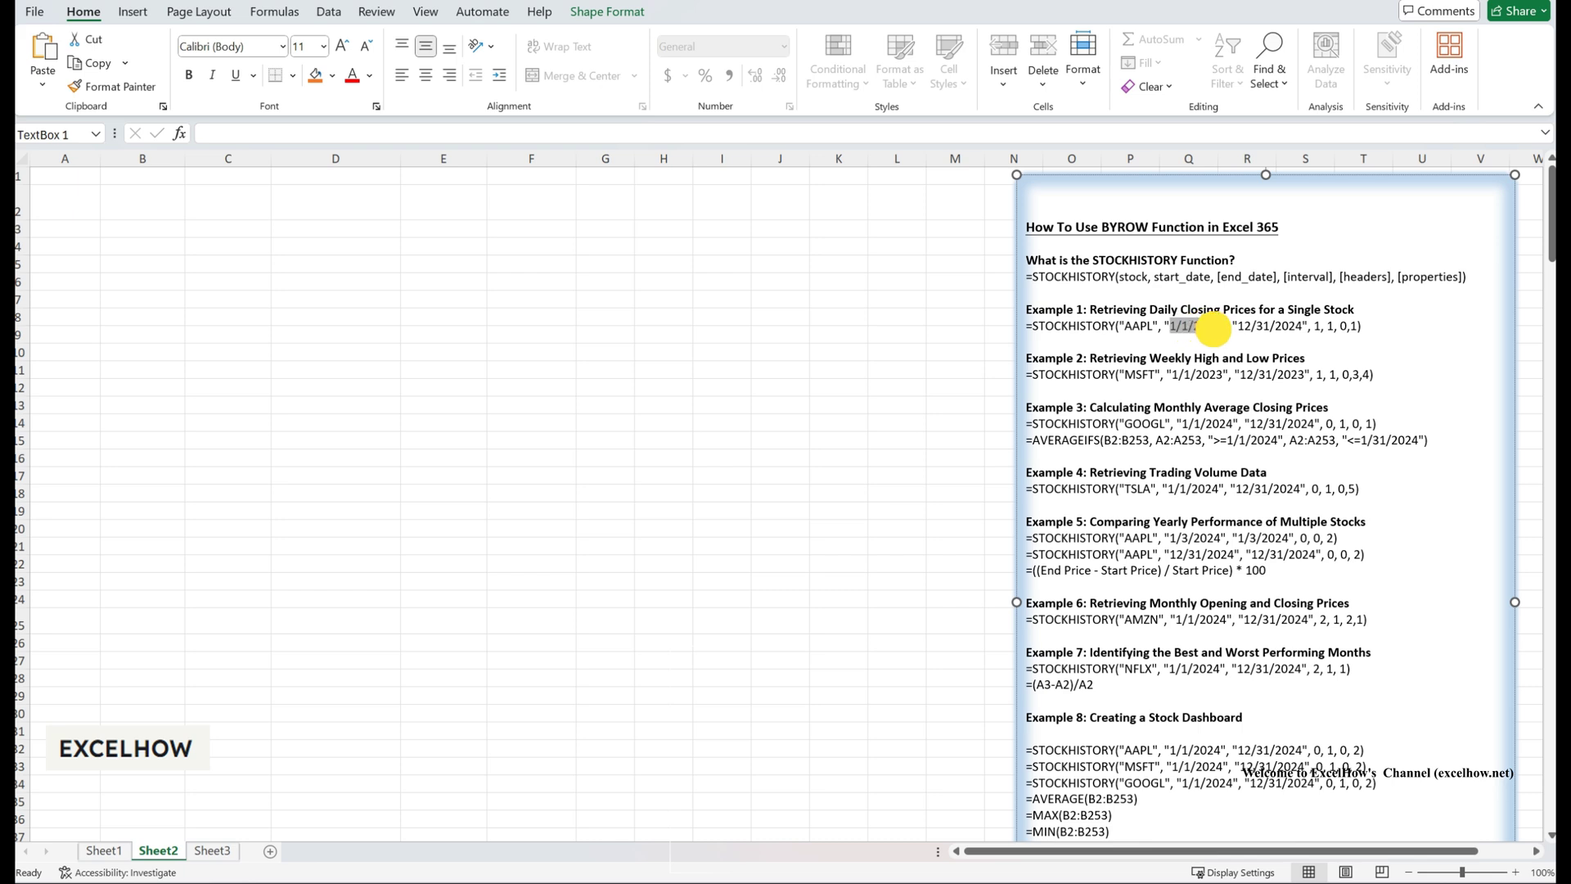
double_click(1256, 325)
left_click(1334, 337)
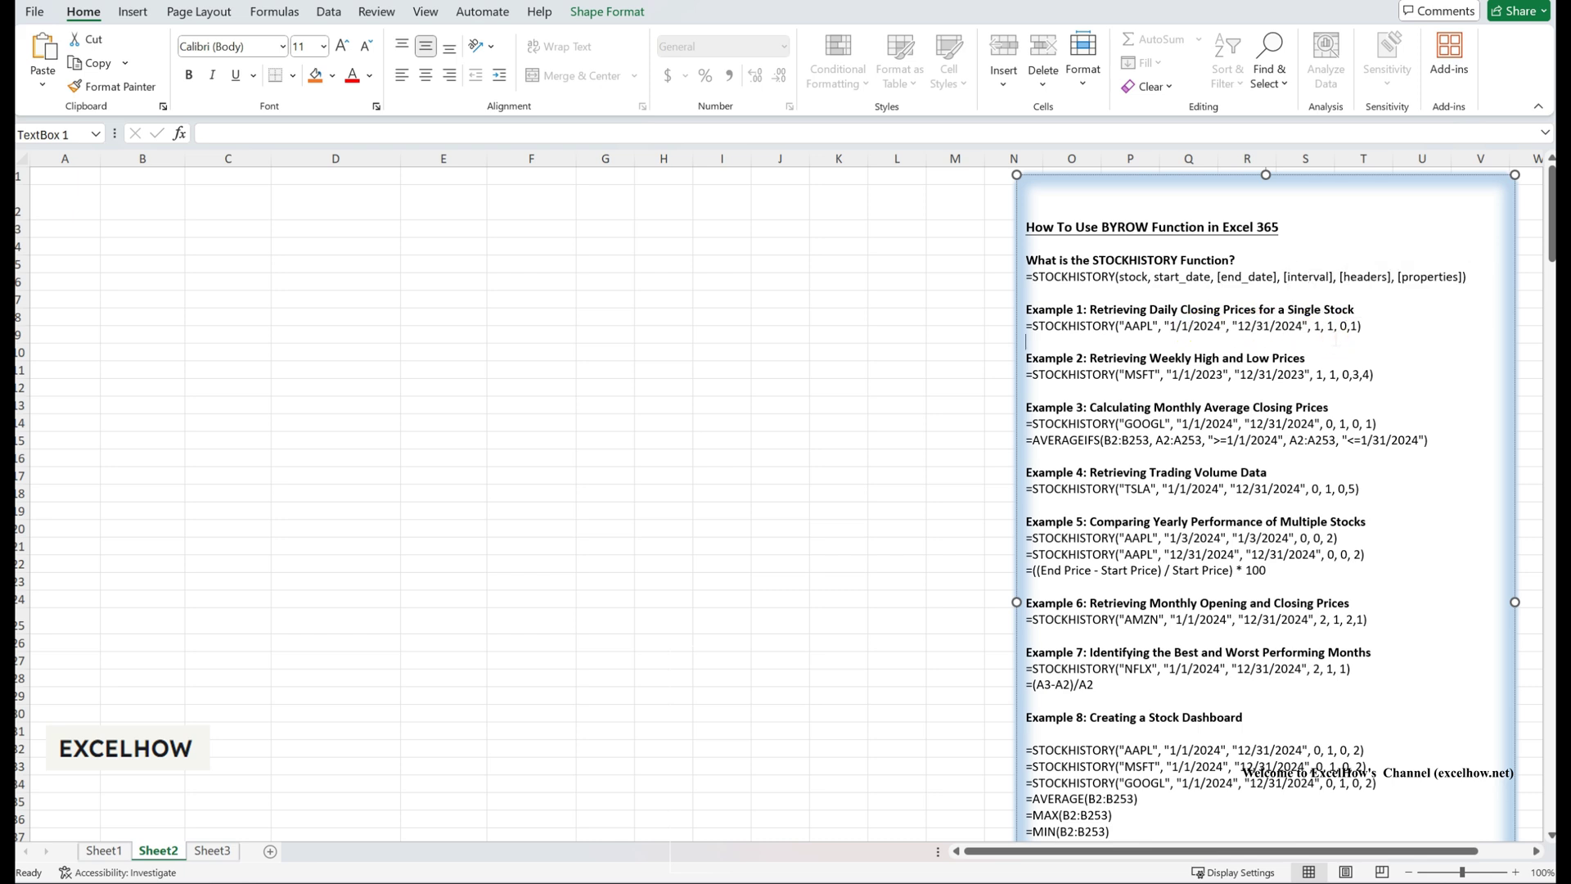
- Enter the formula =STOCKHISTORY("AAPL", "1/1/2024", "12/31/2024", 1, 1, 0,1) in cell A1
double_click(57, 176)
type("=STOCKHISTORY(\"AAPL\", \"1/1/2024\", \"12/31/2024\", 1, 1, 0,1)")
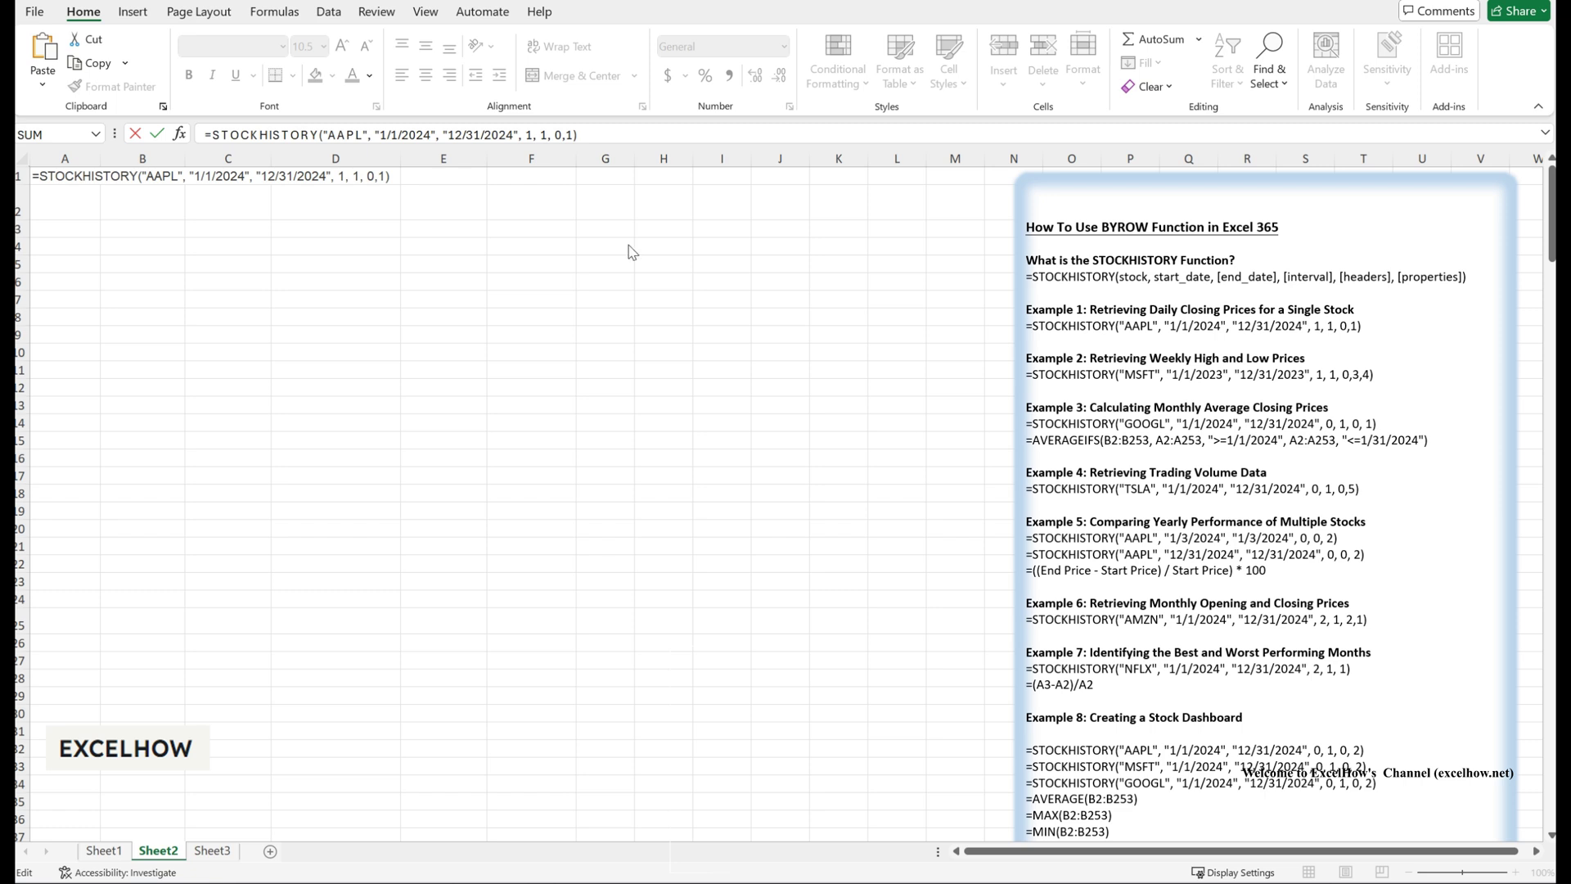
double_click(158, 176)
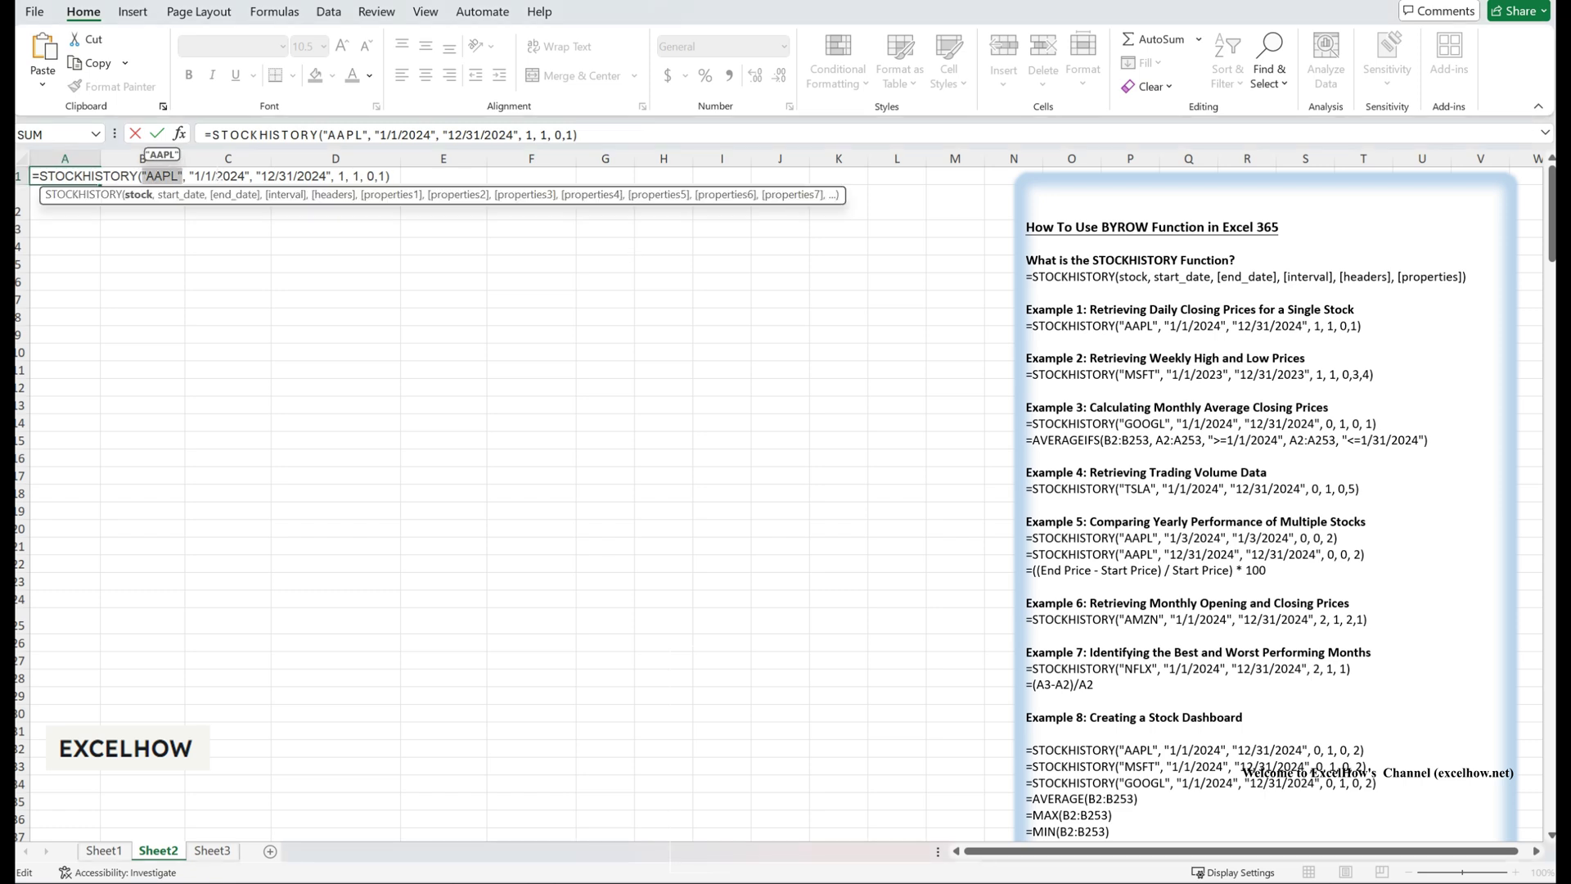
left_click_drag(190, 175, 197, 176)
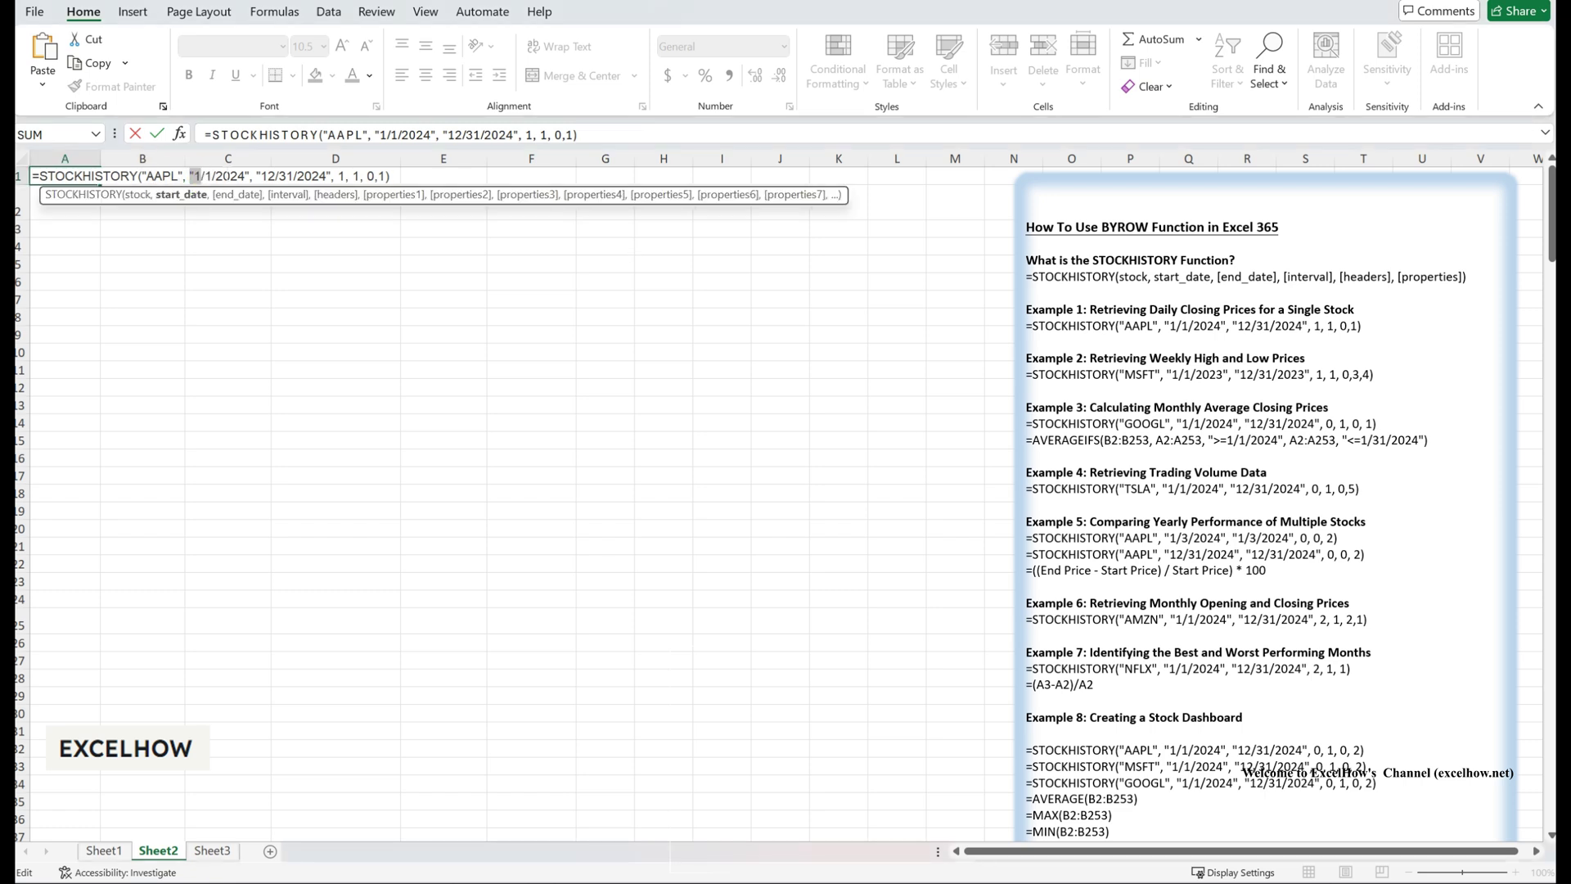
double_click(285, 176)
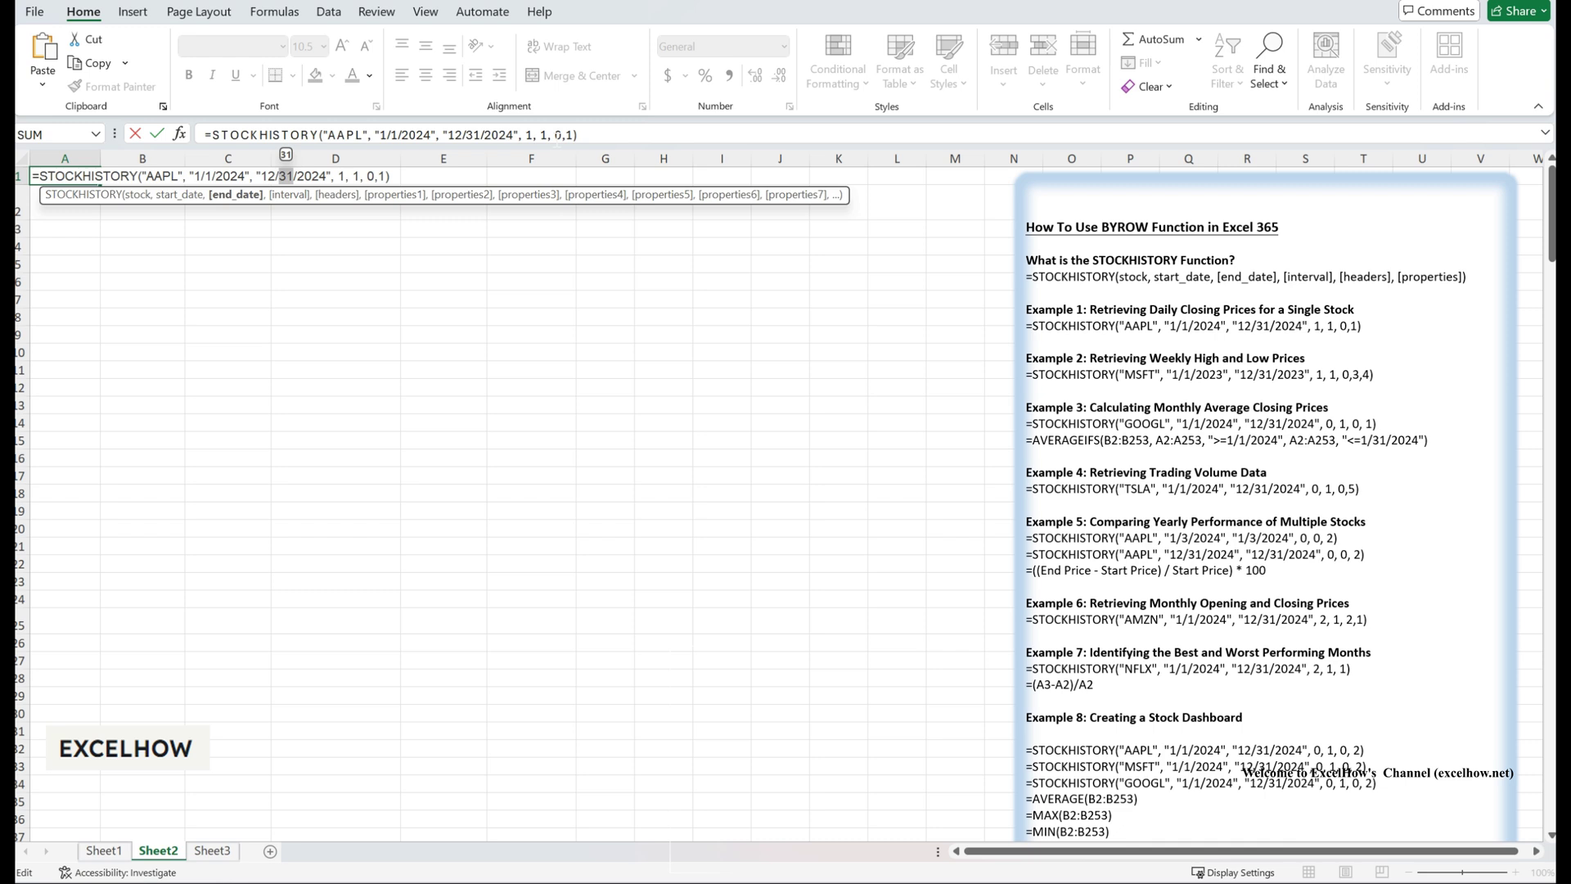
left_click(554, 133)
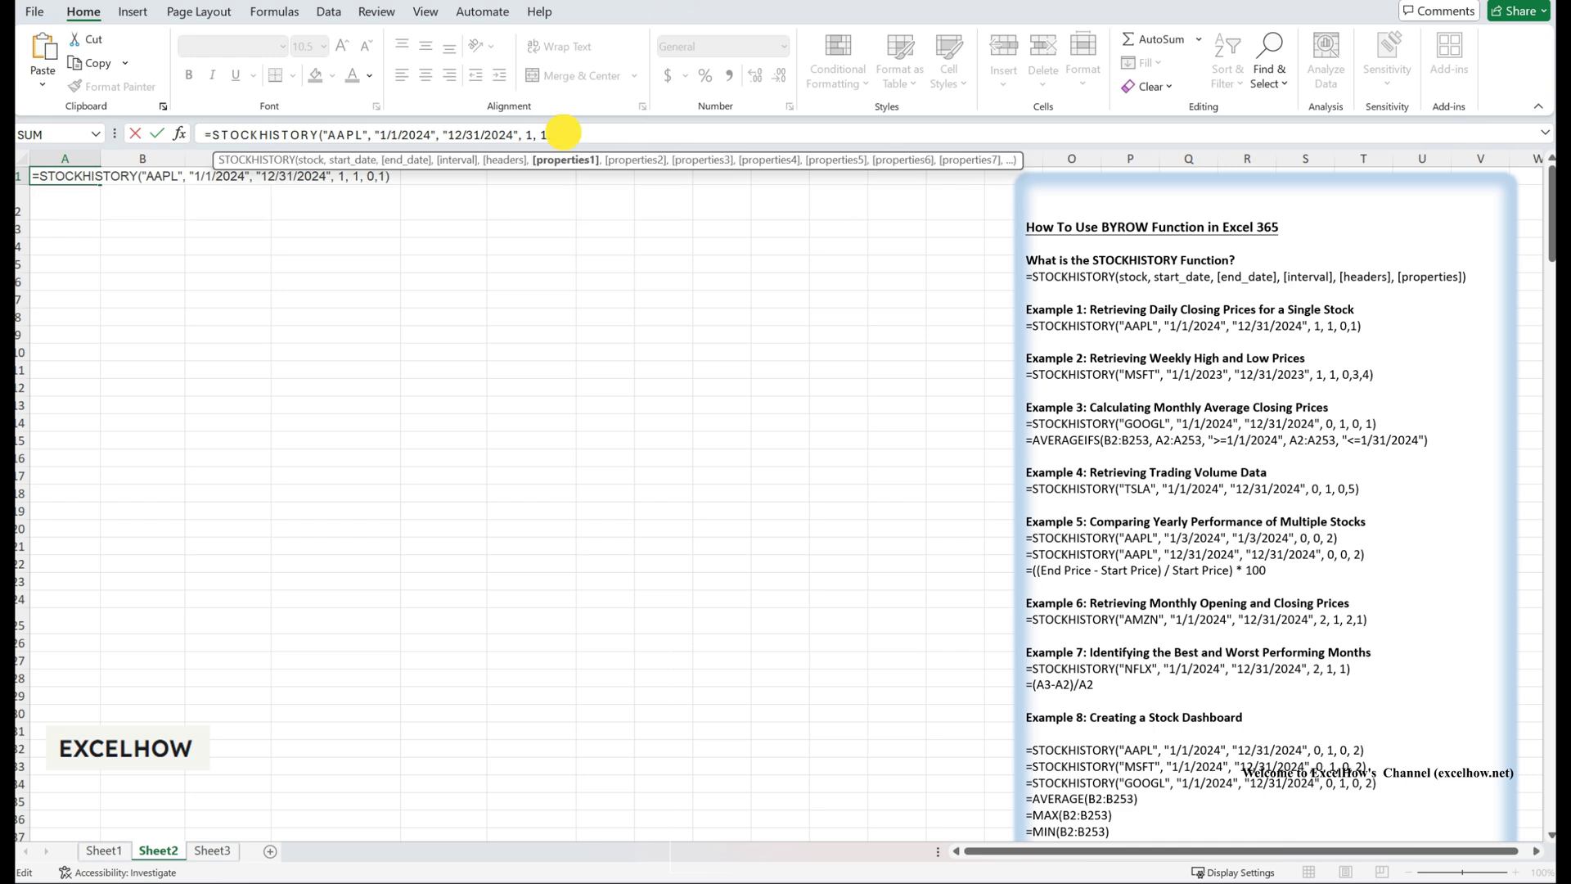
double_click(568, 133)
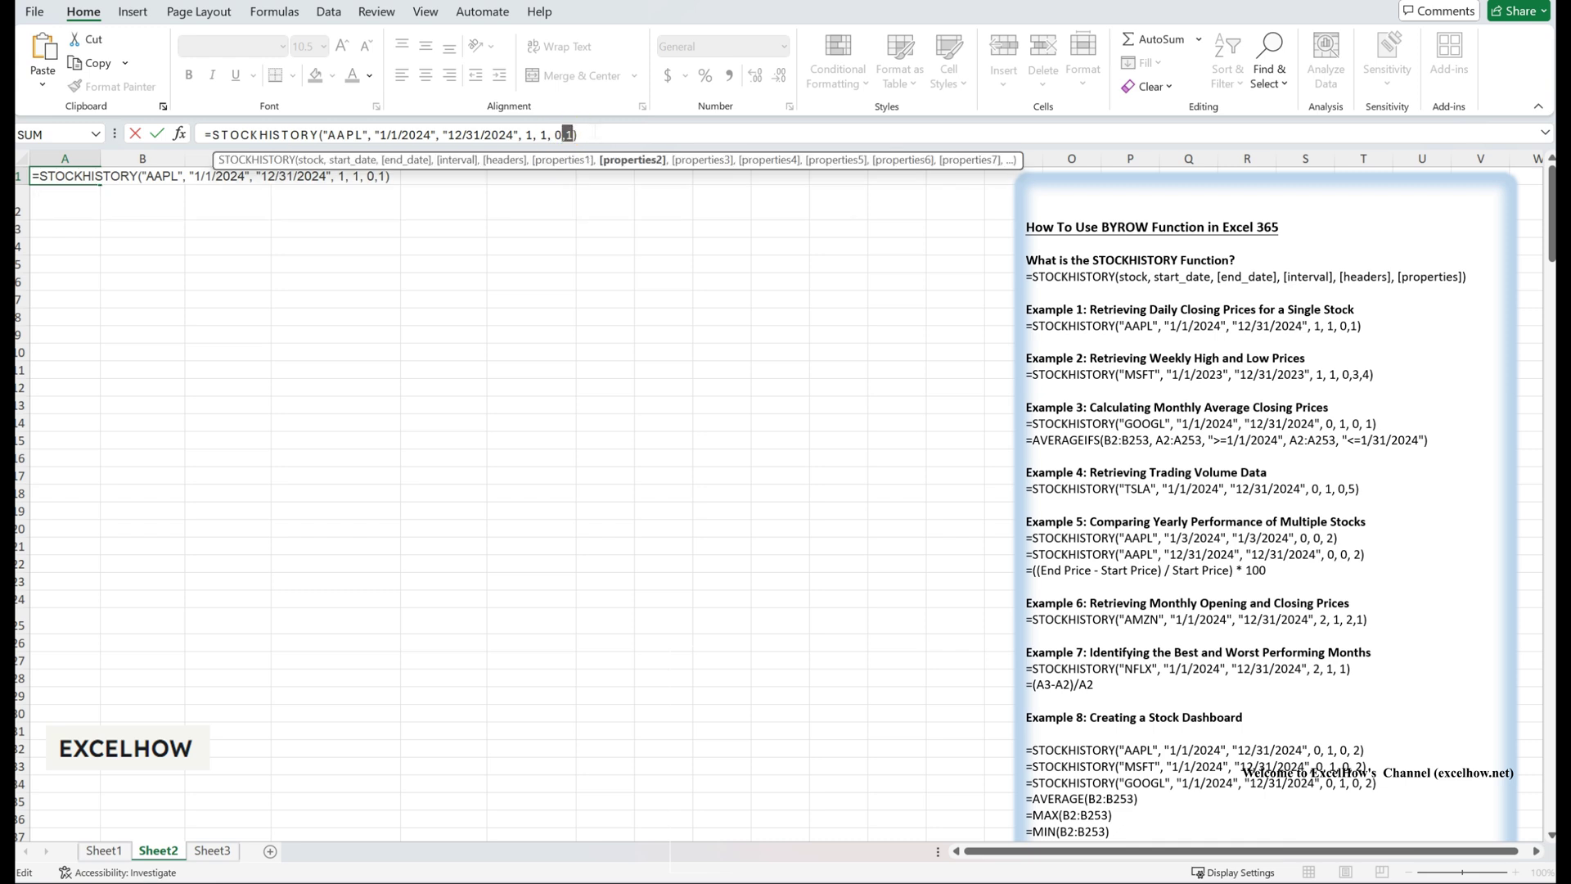
left_click(577, 134)
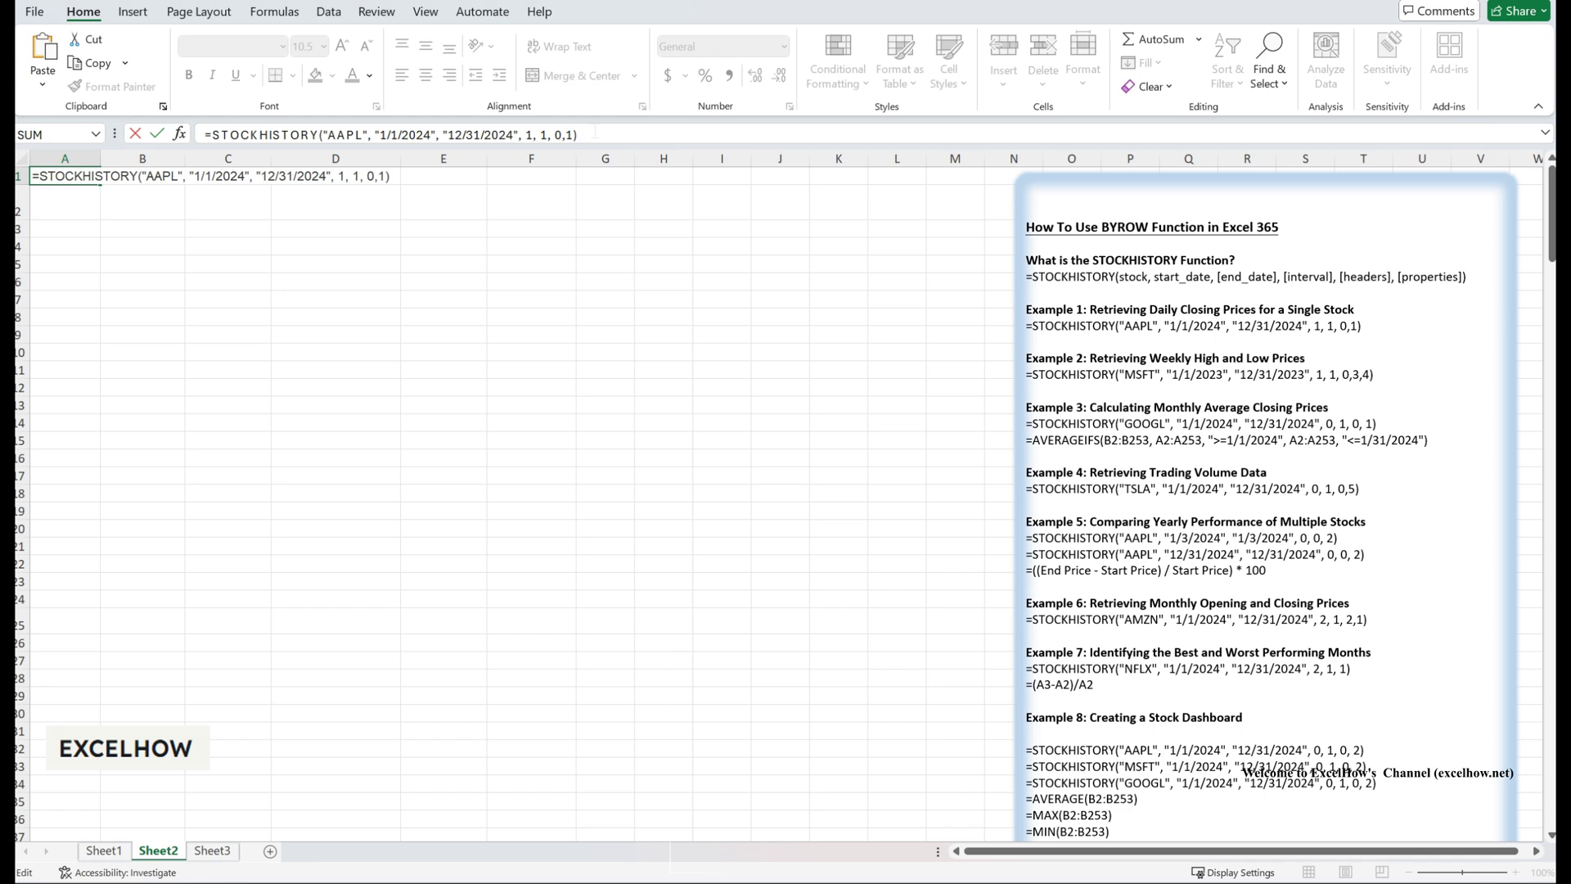
key("Return")
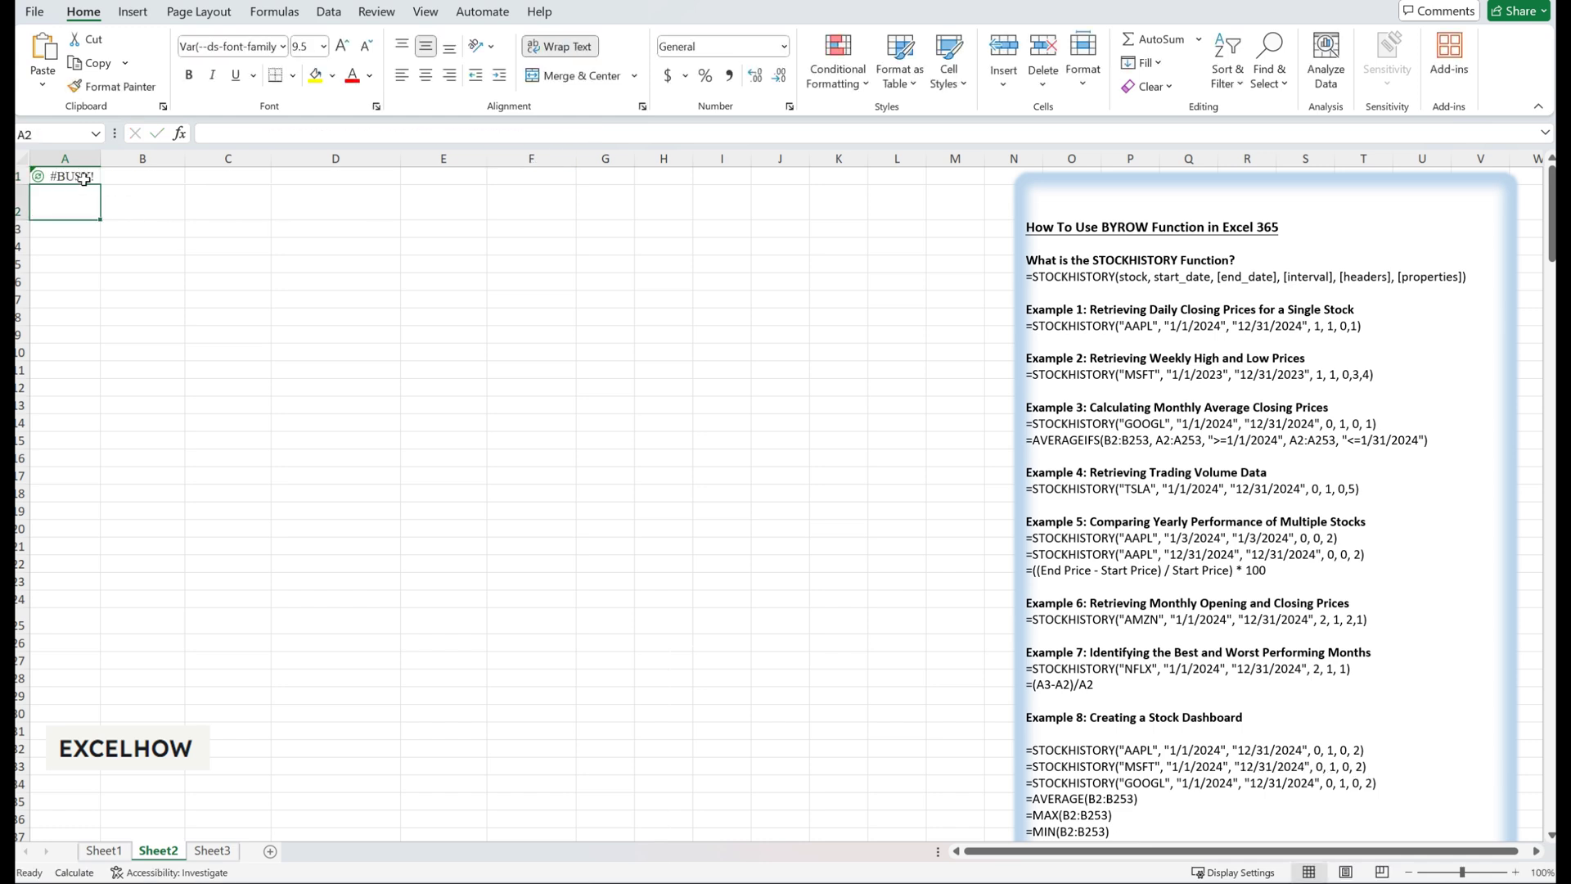
- Select the Date and Close data returned for AAPL and insert a line chart of the closing prices
left_click_drag(82, 176, 147, 509)
key("ctrl+a")
key("alt+F1")
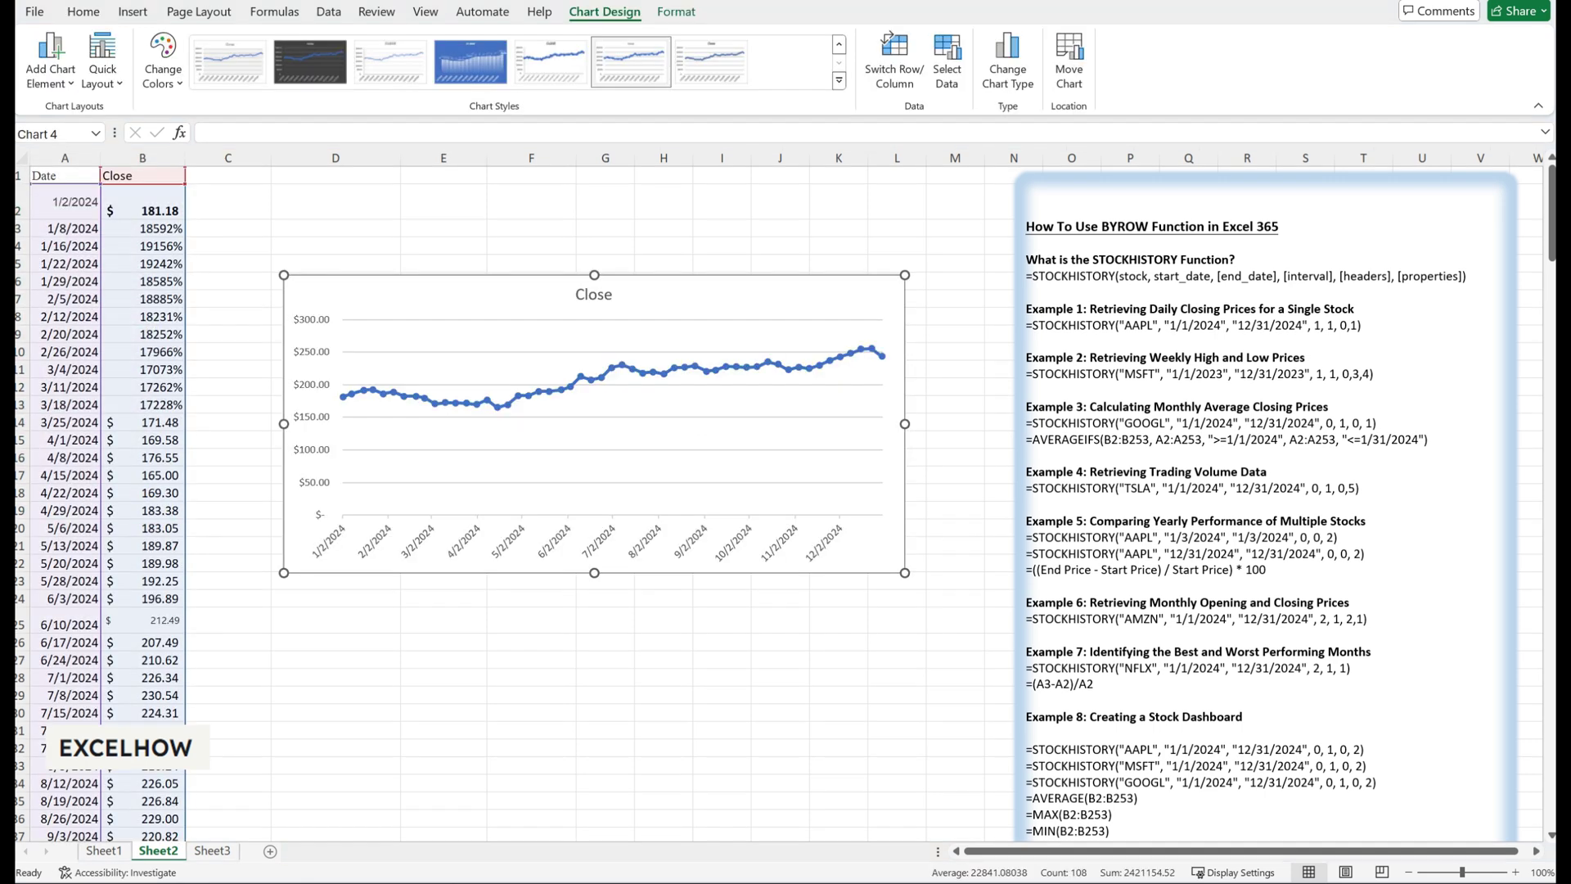
left_click(460, 299)
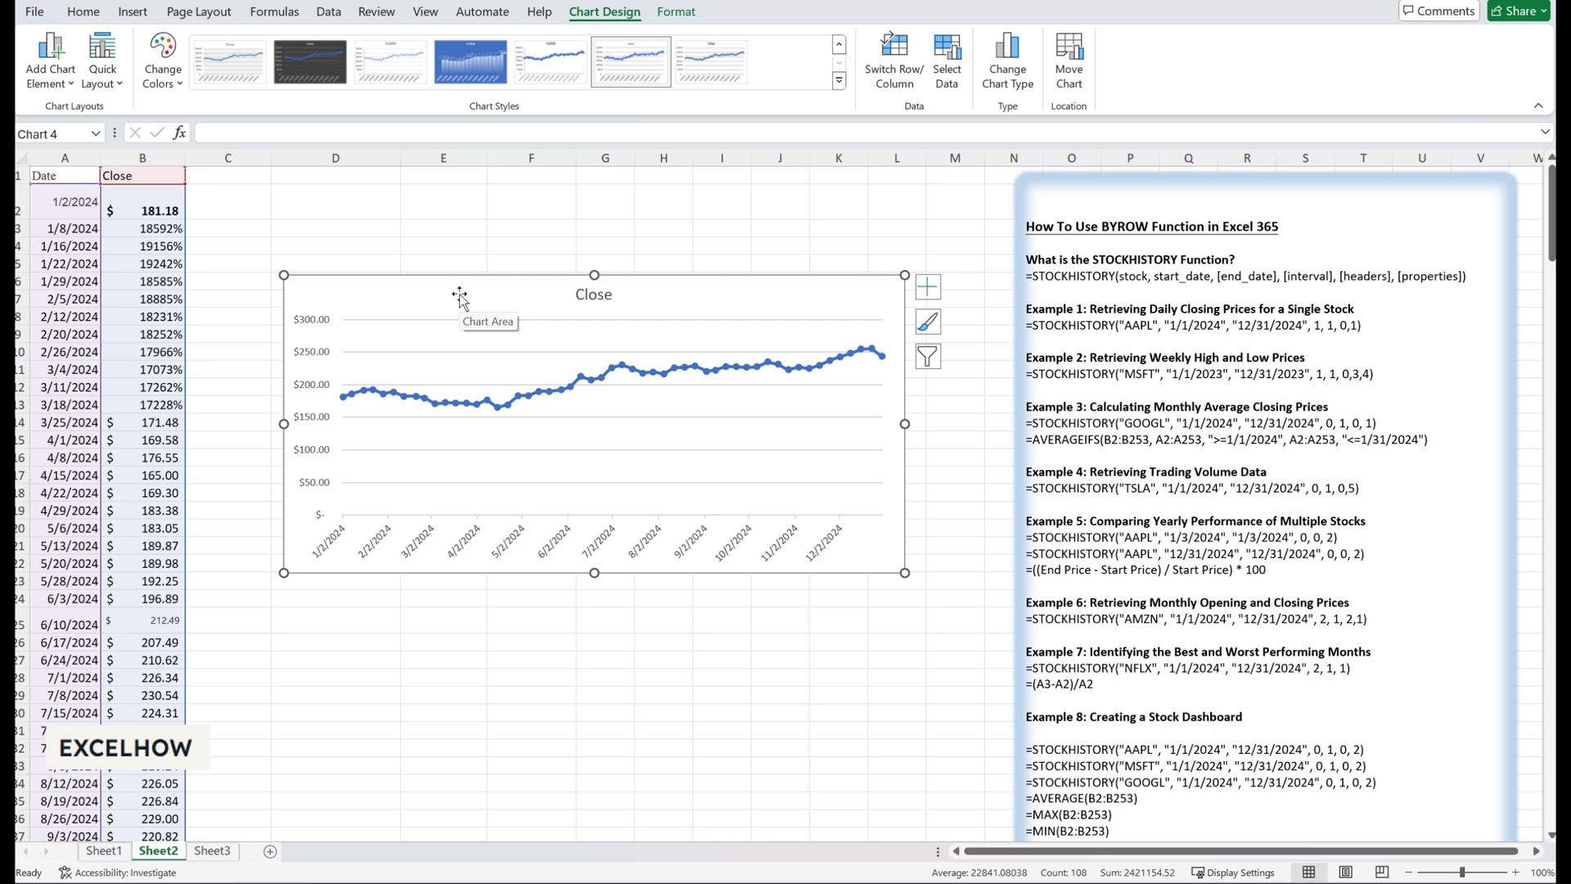
left_click(580, 378)
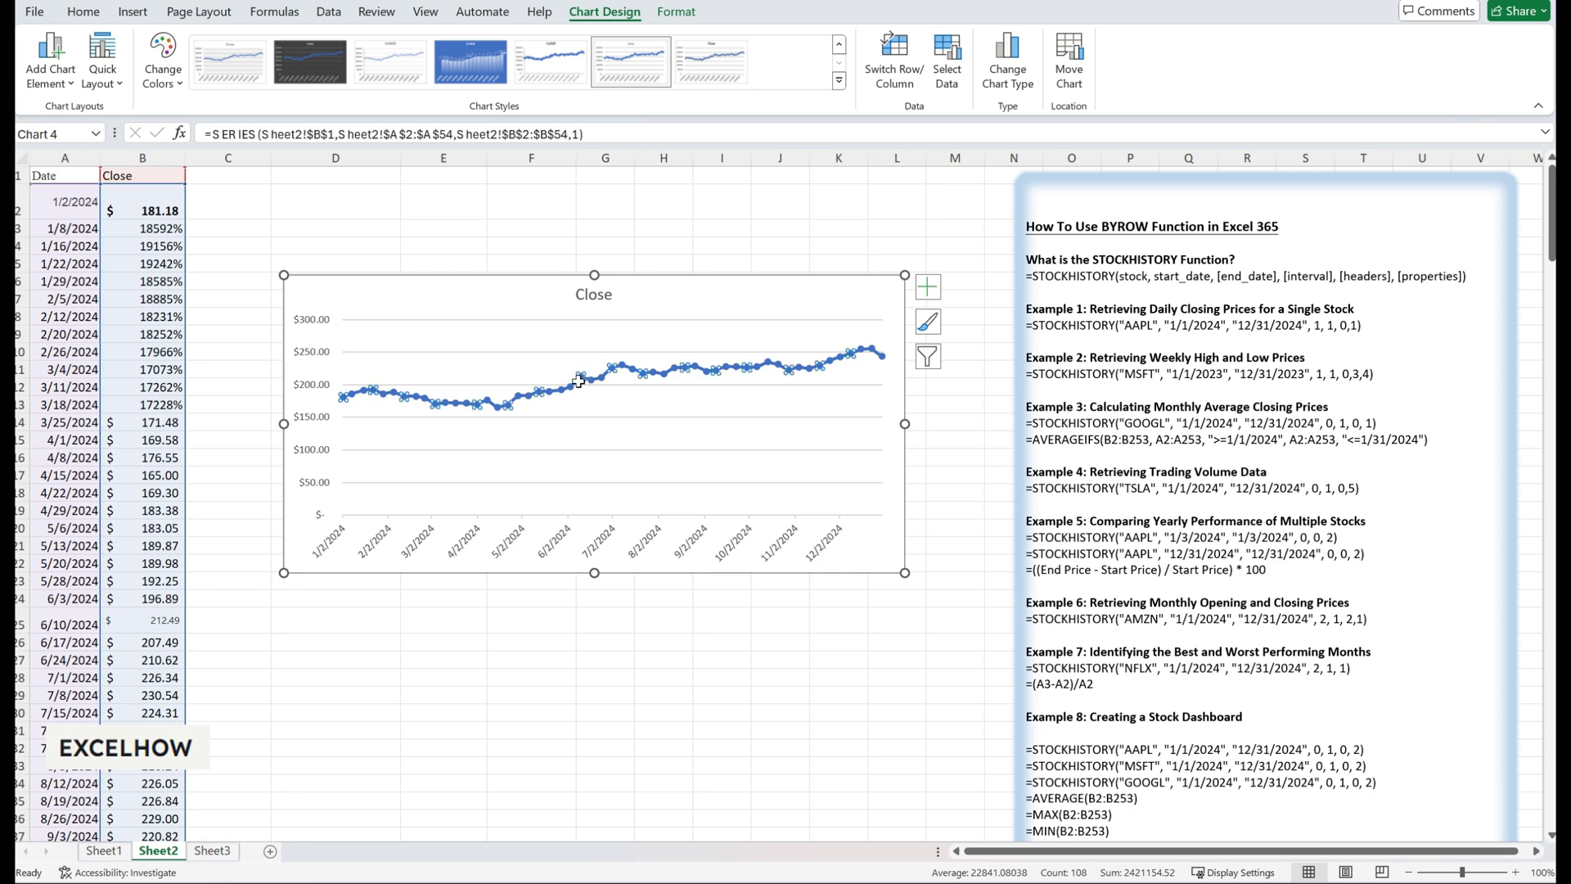
mouse_move(584, 381)
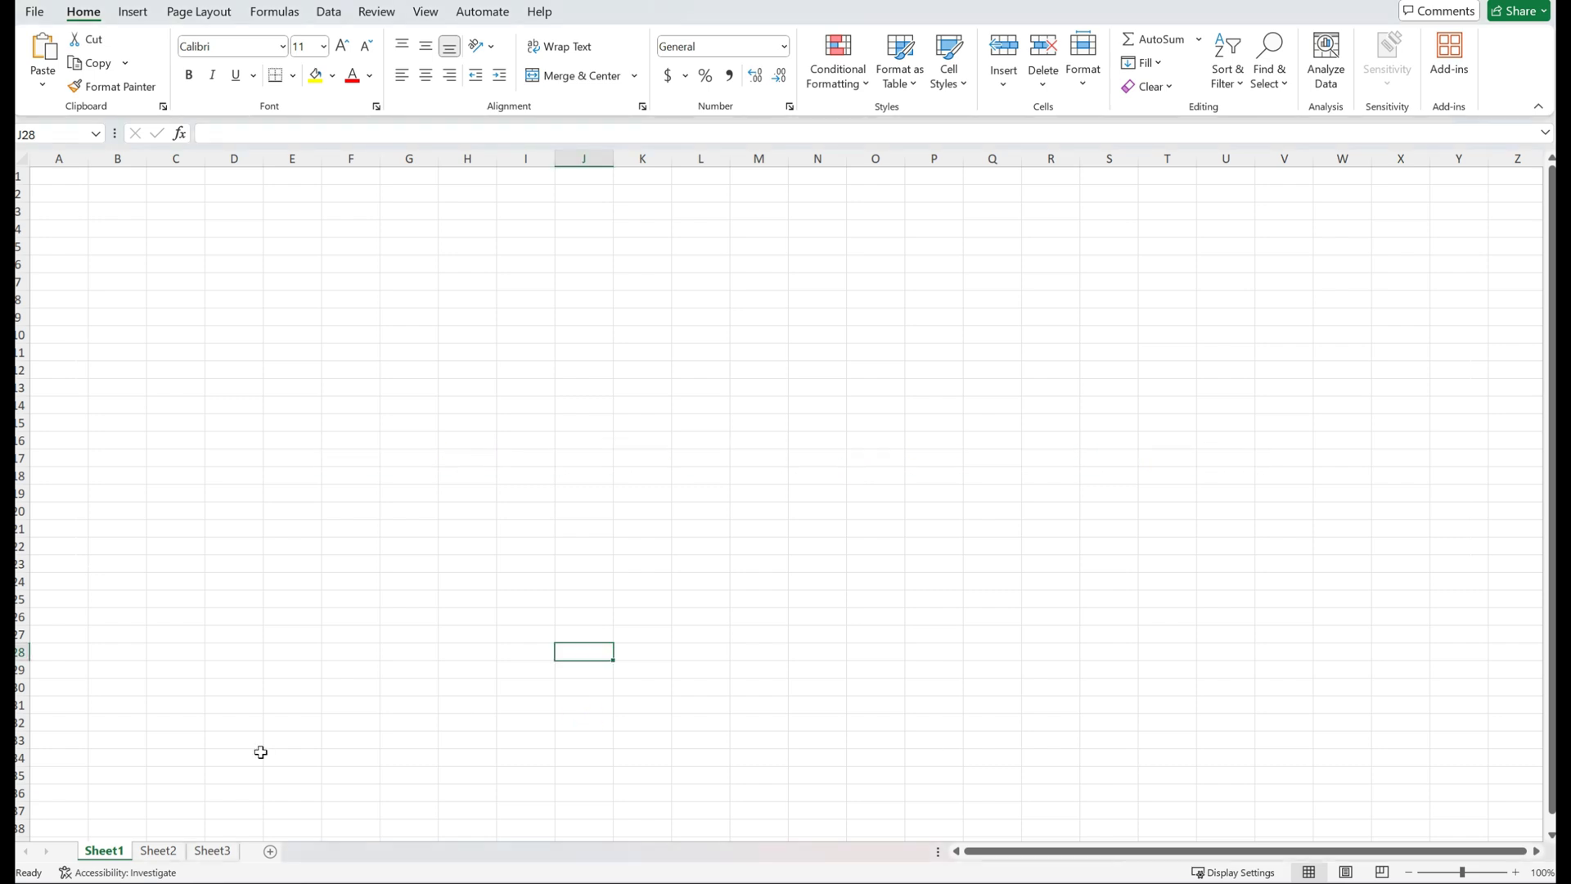
- On Sheet2, examine Example 2's heading on weekly high and low prices and the arguments of its MSFT formula
left_click(169, 854)
left_click(800, 540)
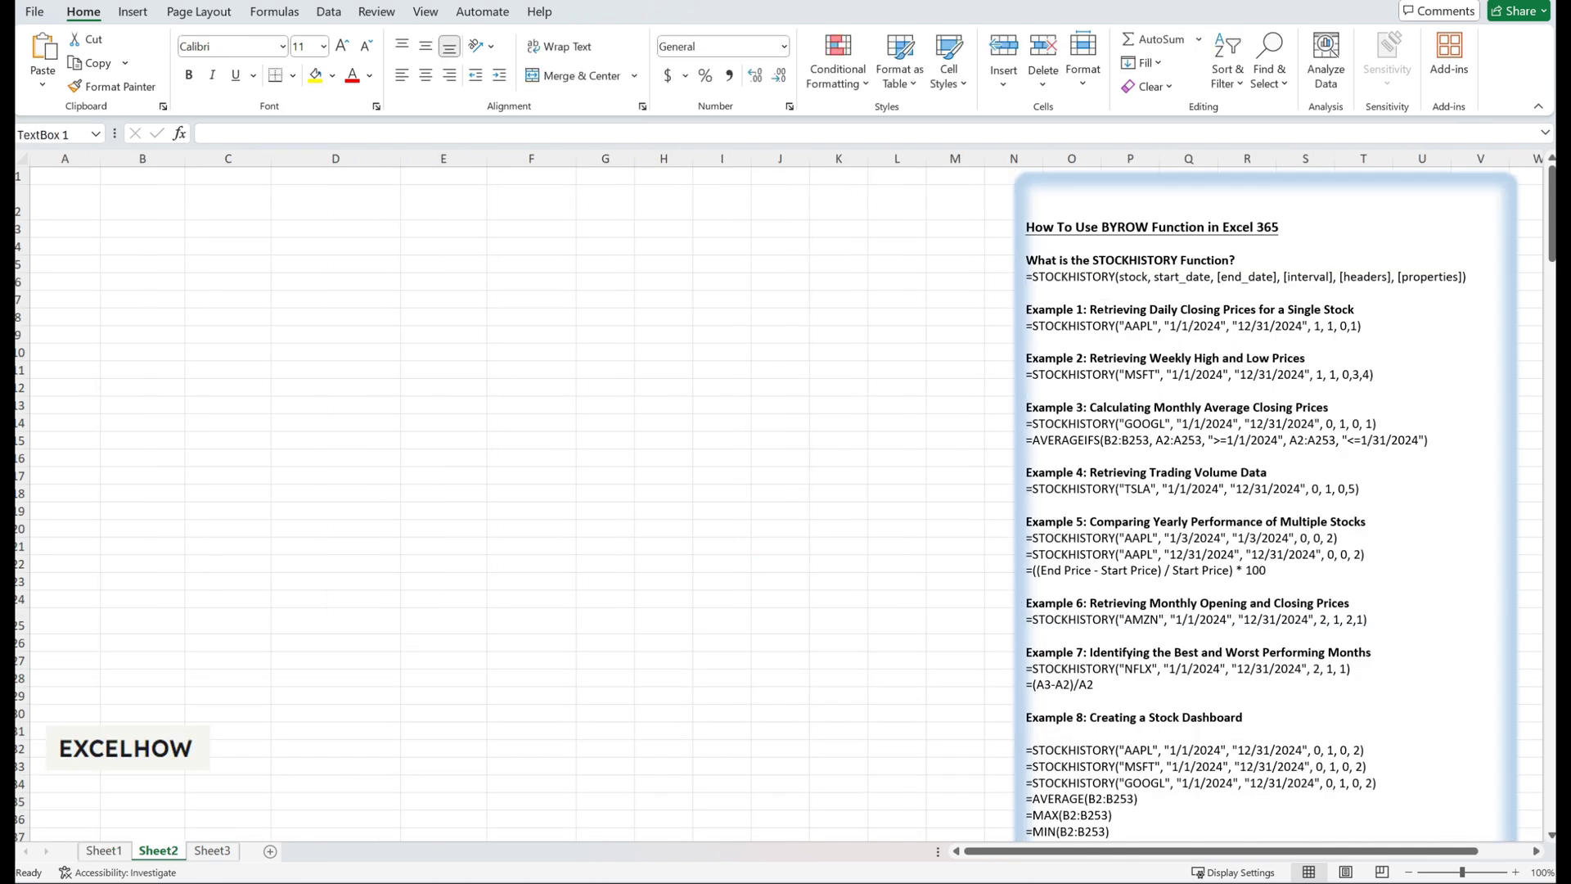
left_click(1084, 351)
left_click_drag(1084, 352, 1306, 358)
left_click(1316, 358)
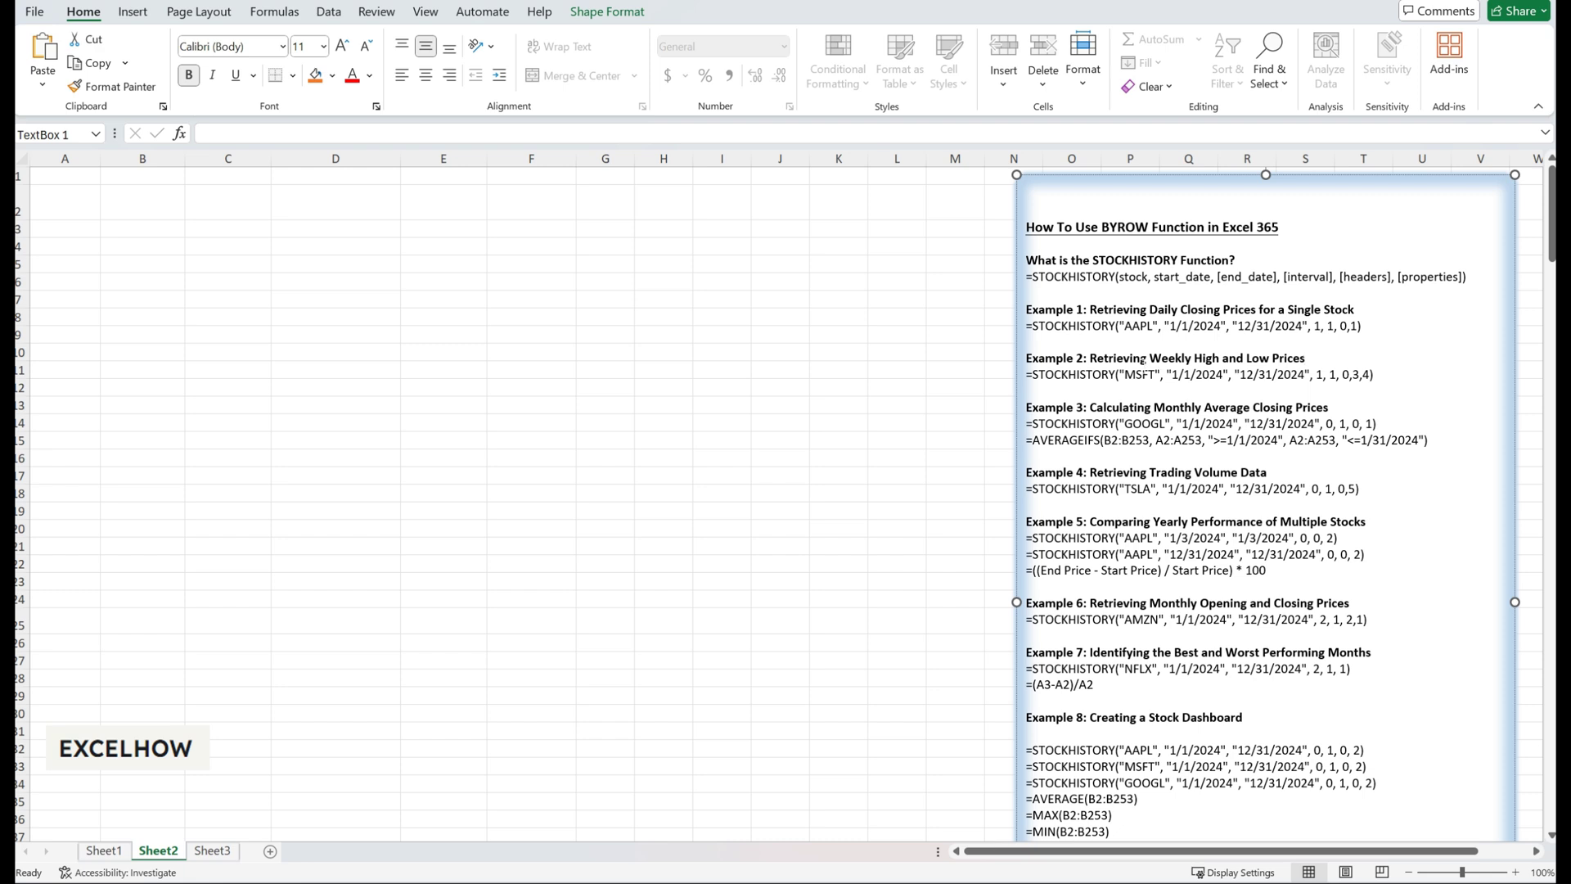
double_click(1064, 374)
left_click(1192, 374)
double_click(1143, 374)
left_click(1194, 374)
triple_click(1279, 369)
left_click(1391, 370)
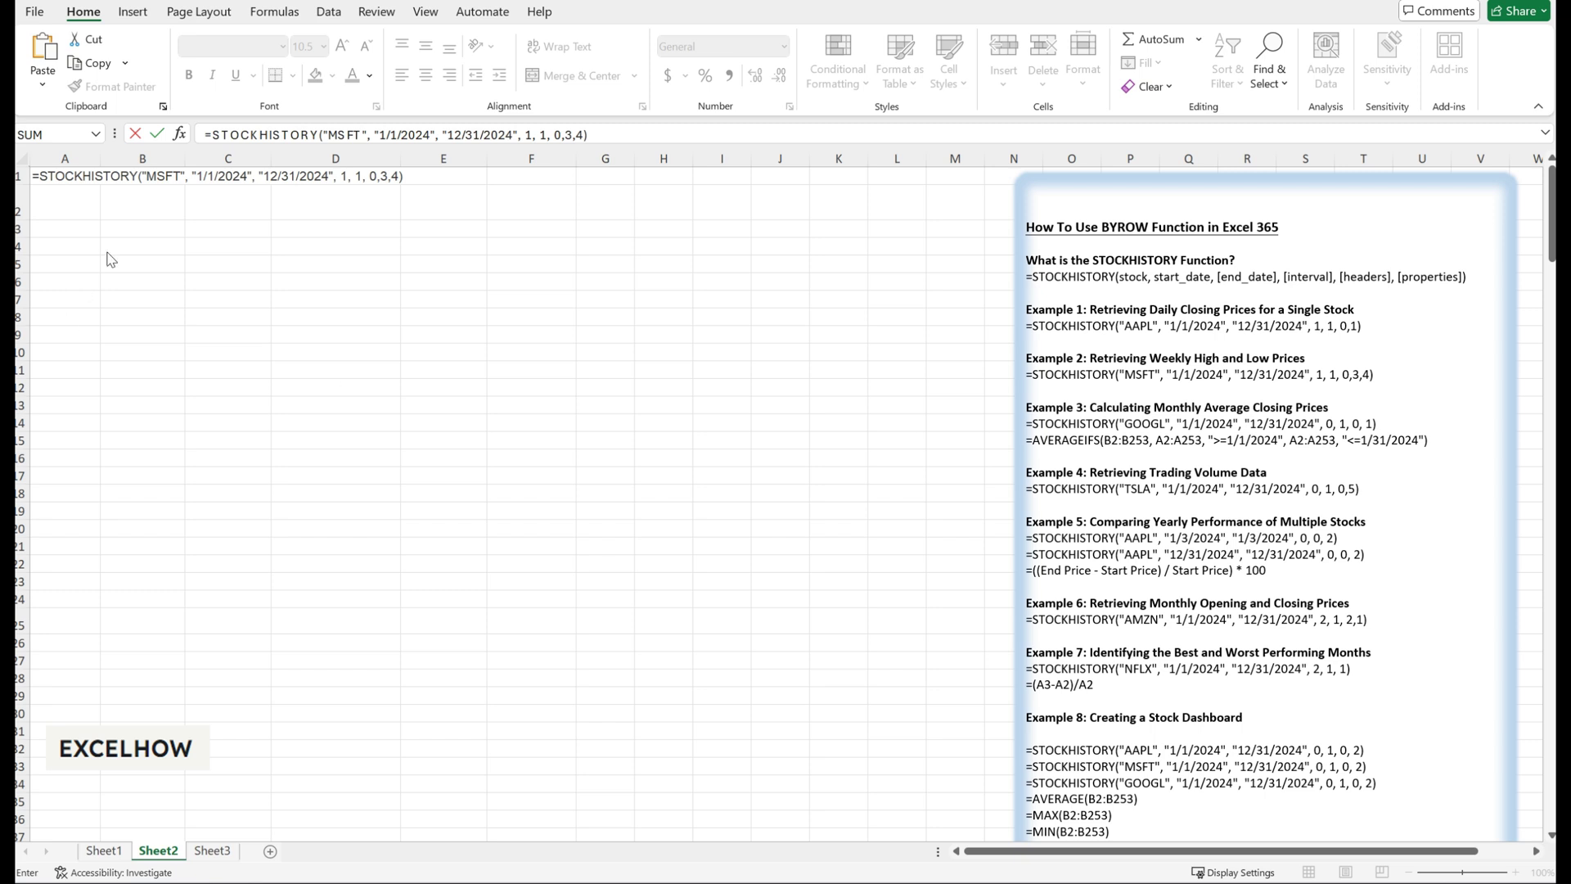
- Enter =STOCKHISTORY("MSFT", "1/1/2024", "12/31/2024", 1, 1, 0,3,4) in cell A1 after checking its arguments, and review the returned high and low prices
double_click(164, 176)
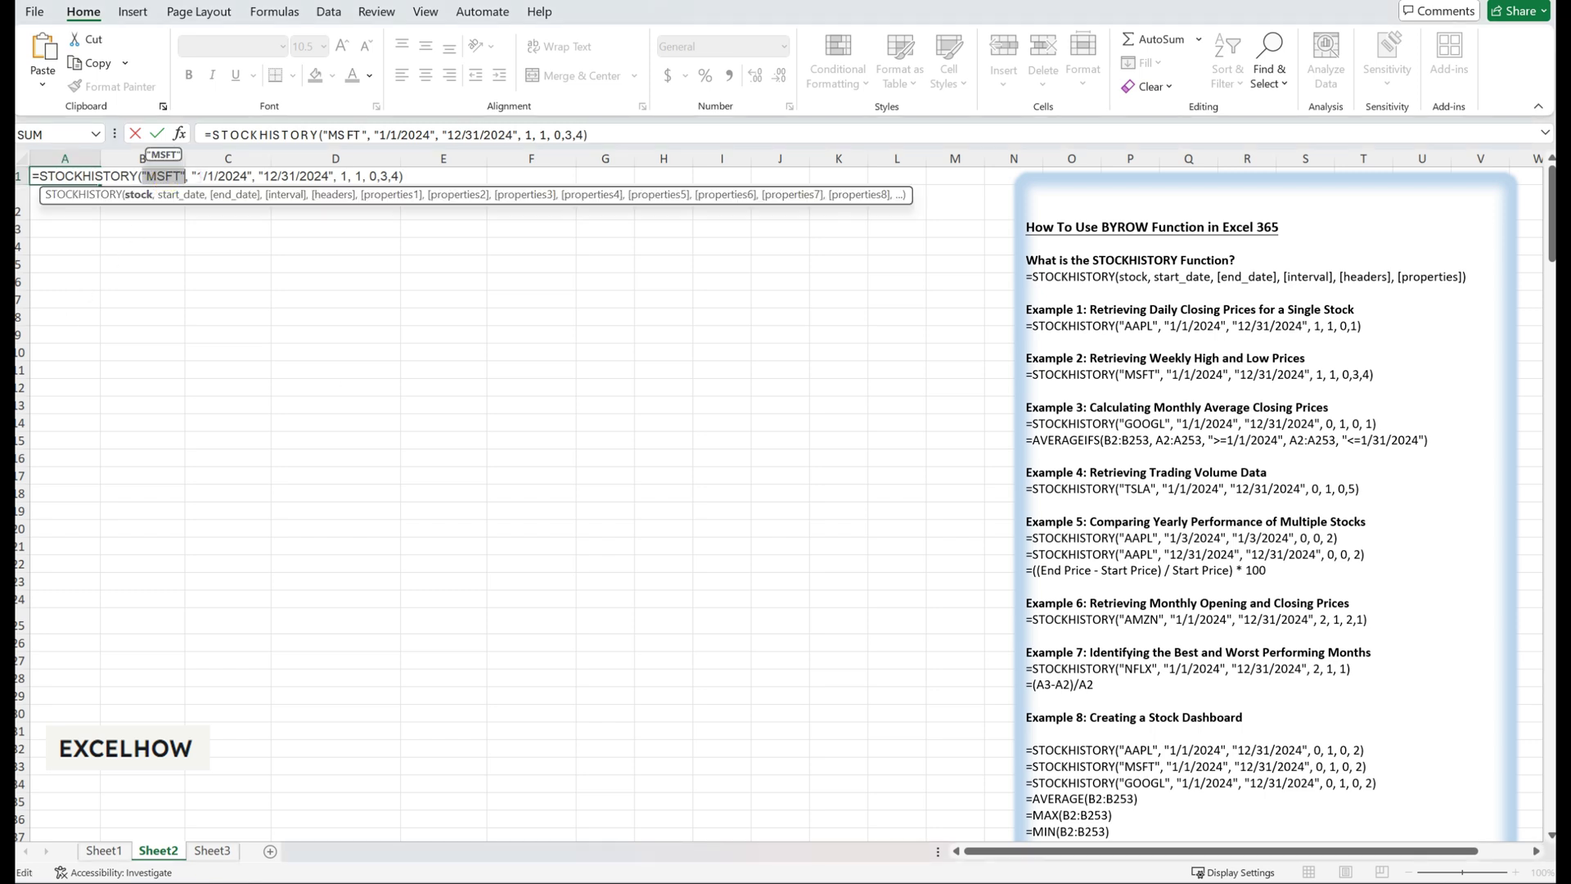
left_click(222, 175)
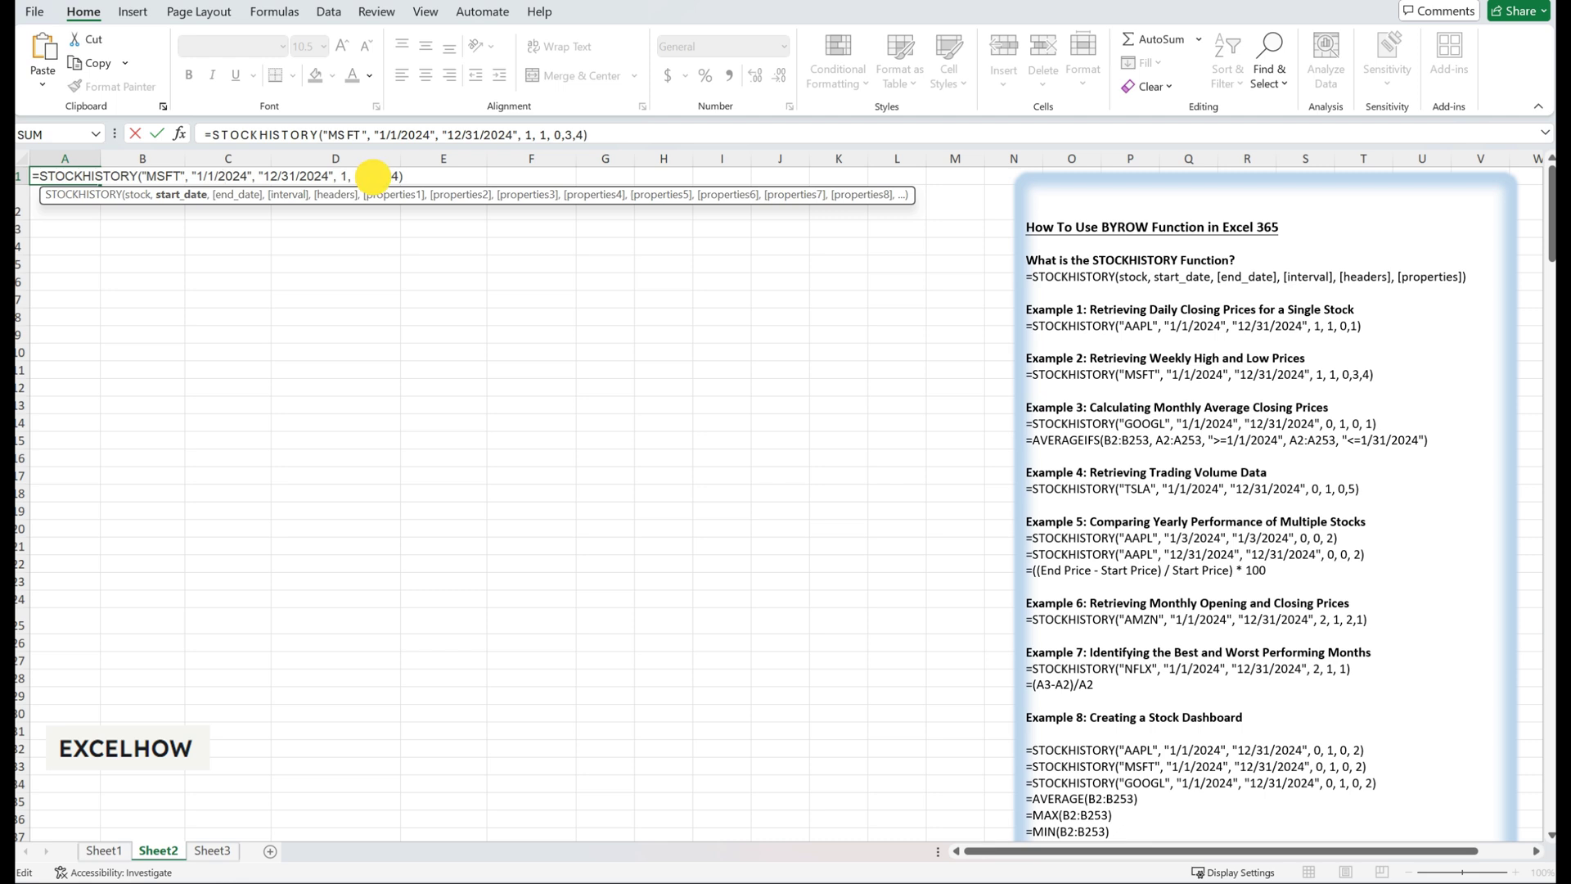
left_click_drag(370, 176, 399, 176)
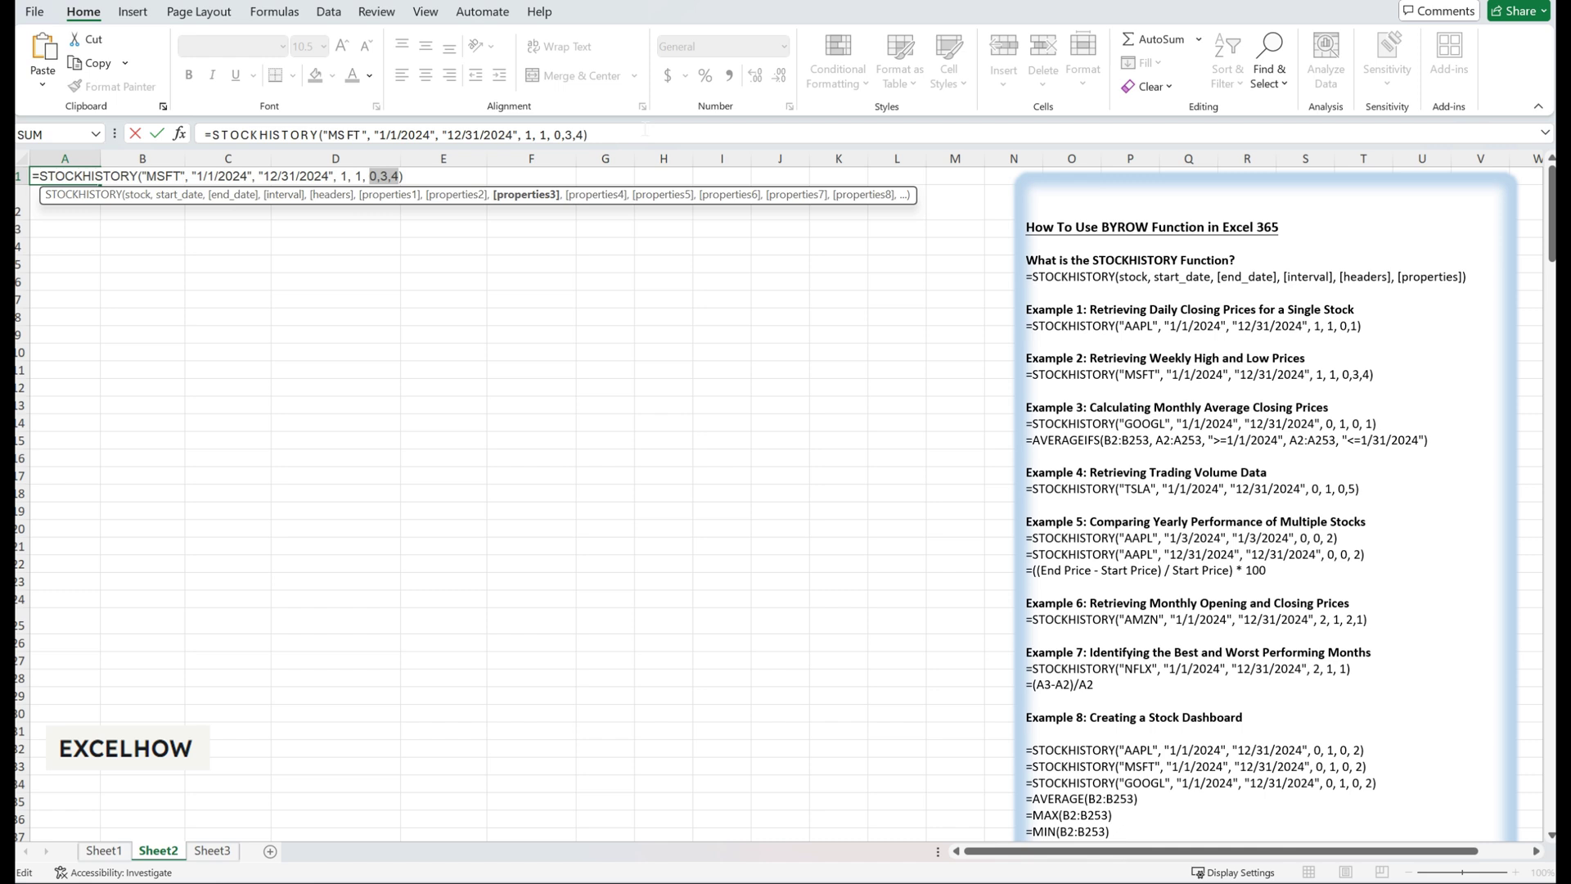
key("Return")
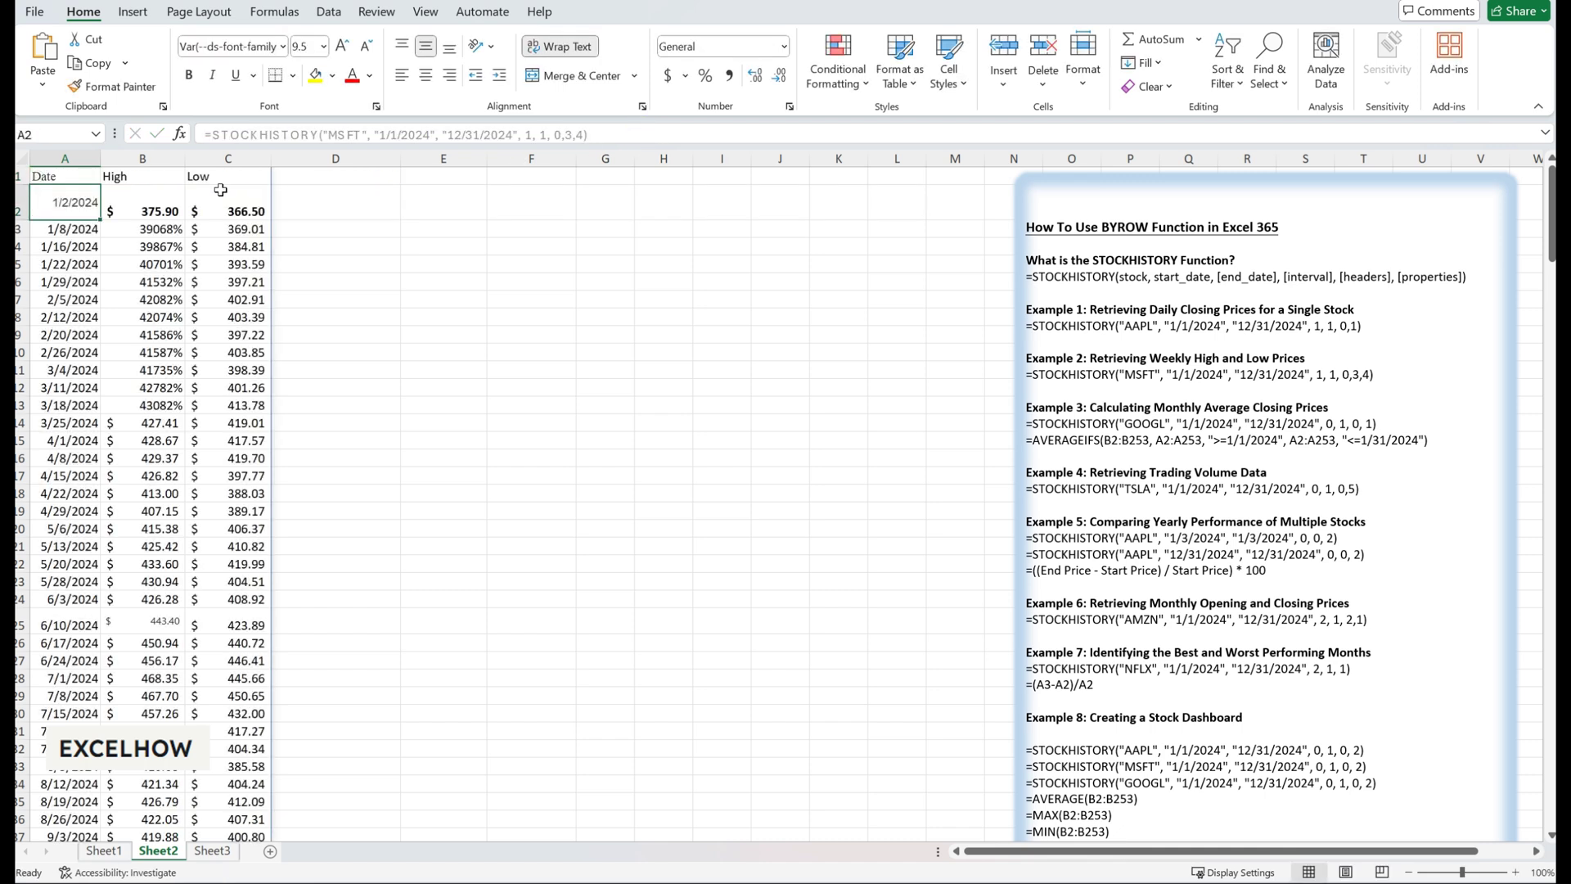
left_click_drag(60, 176, 262, 612)
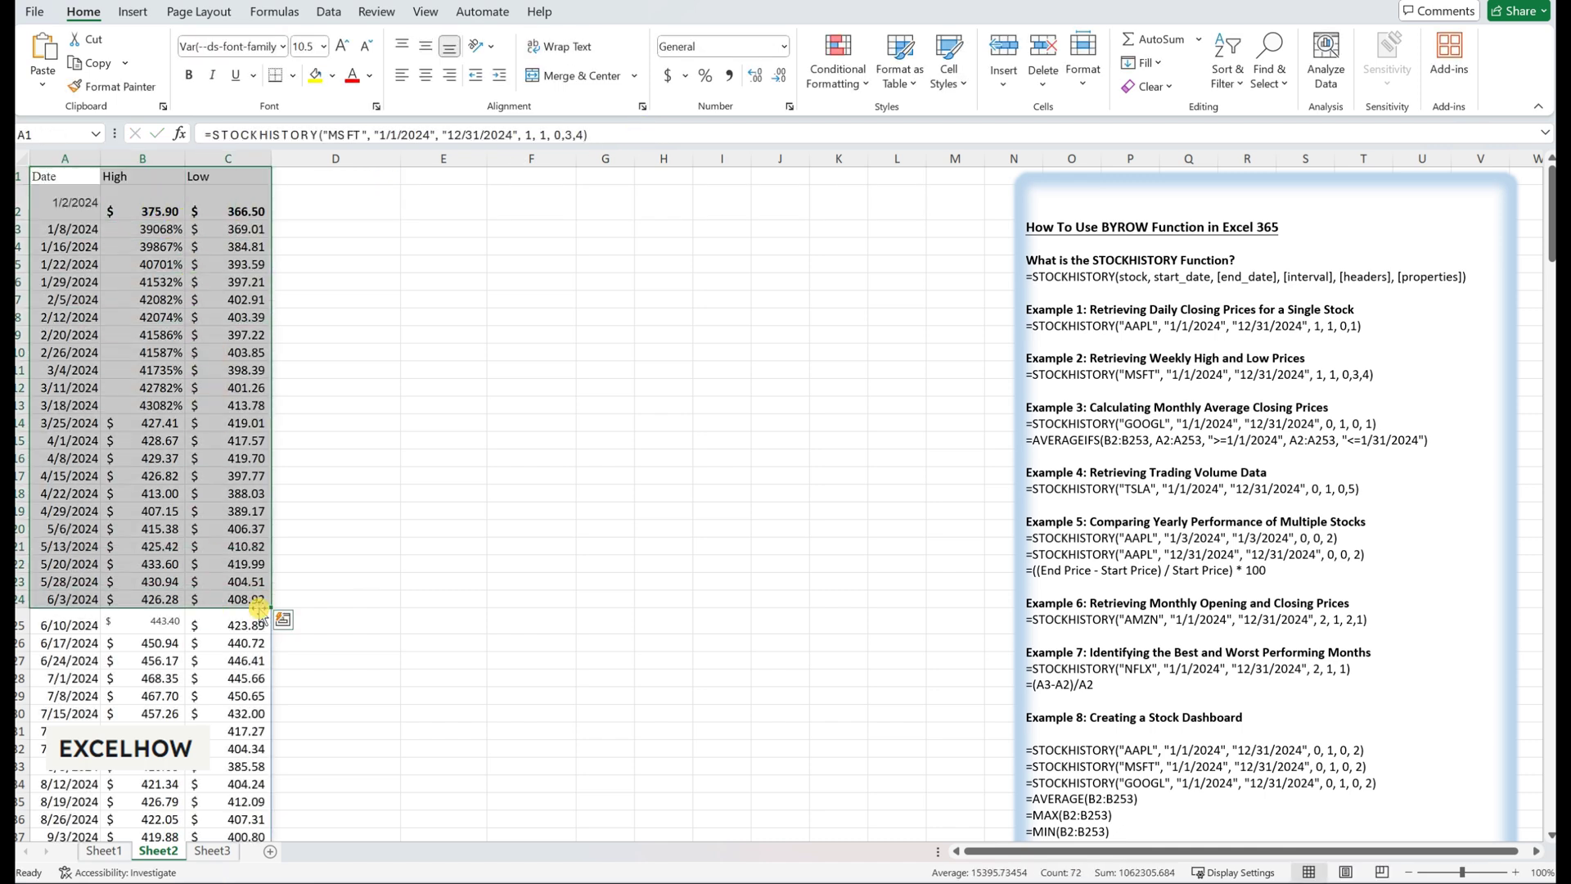
left_click(475, 564)
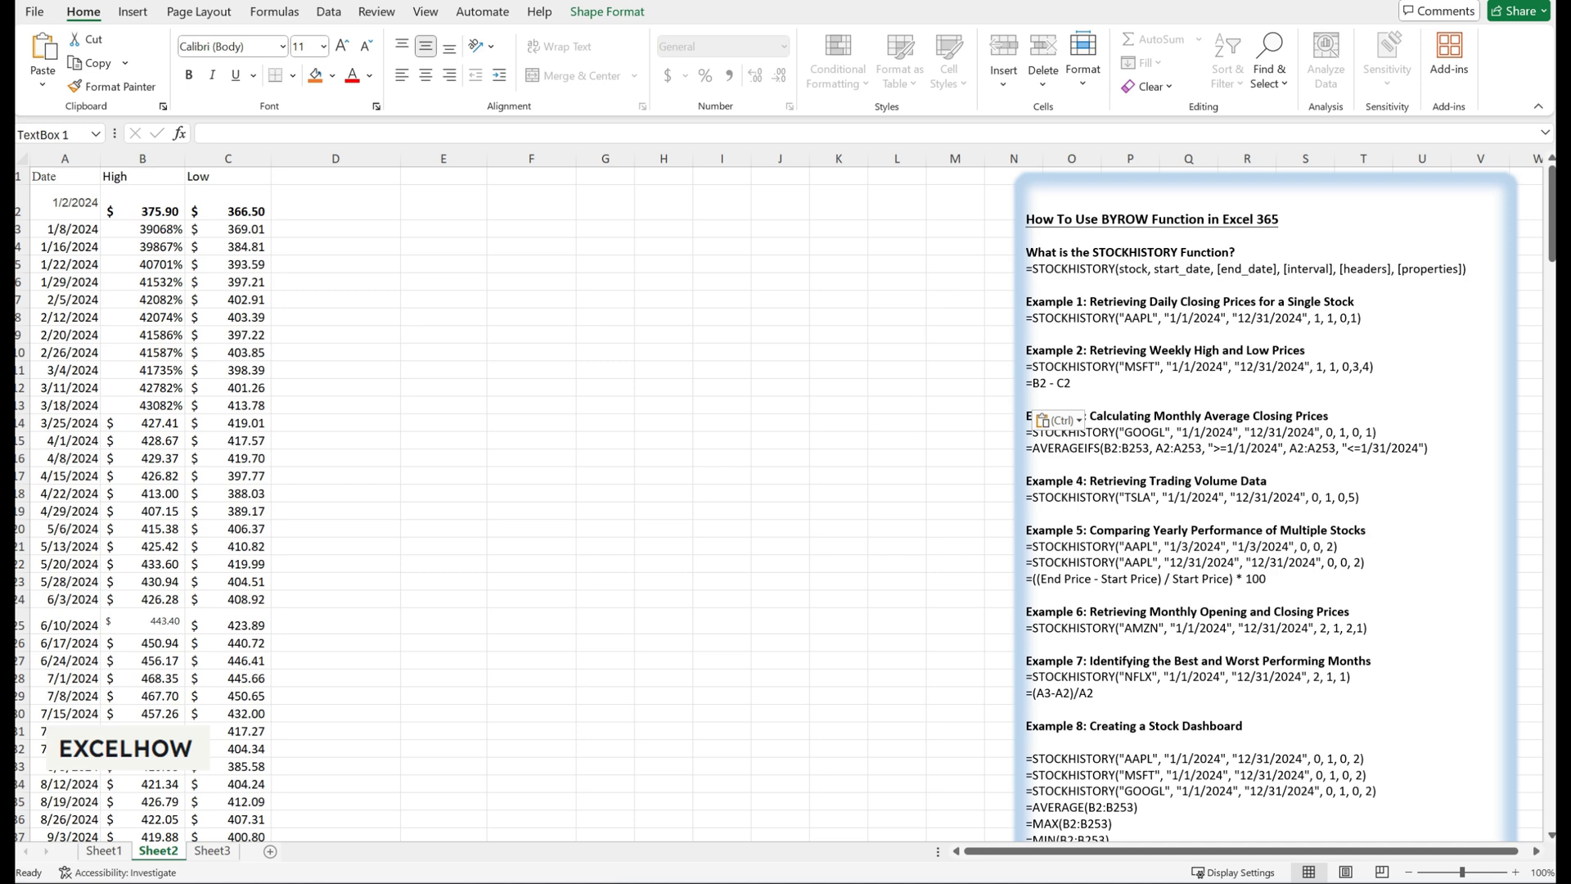
left_click_drag(65, 205, 254, 370)
left_click(374, 405)
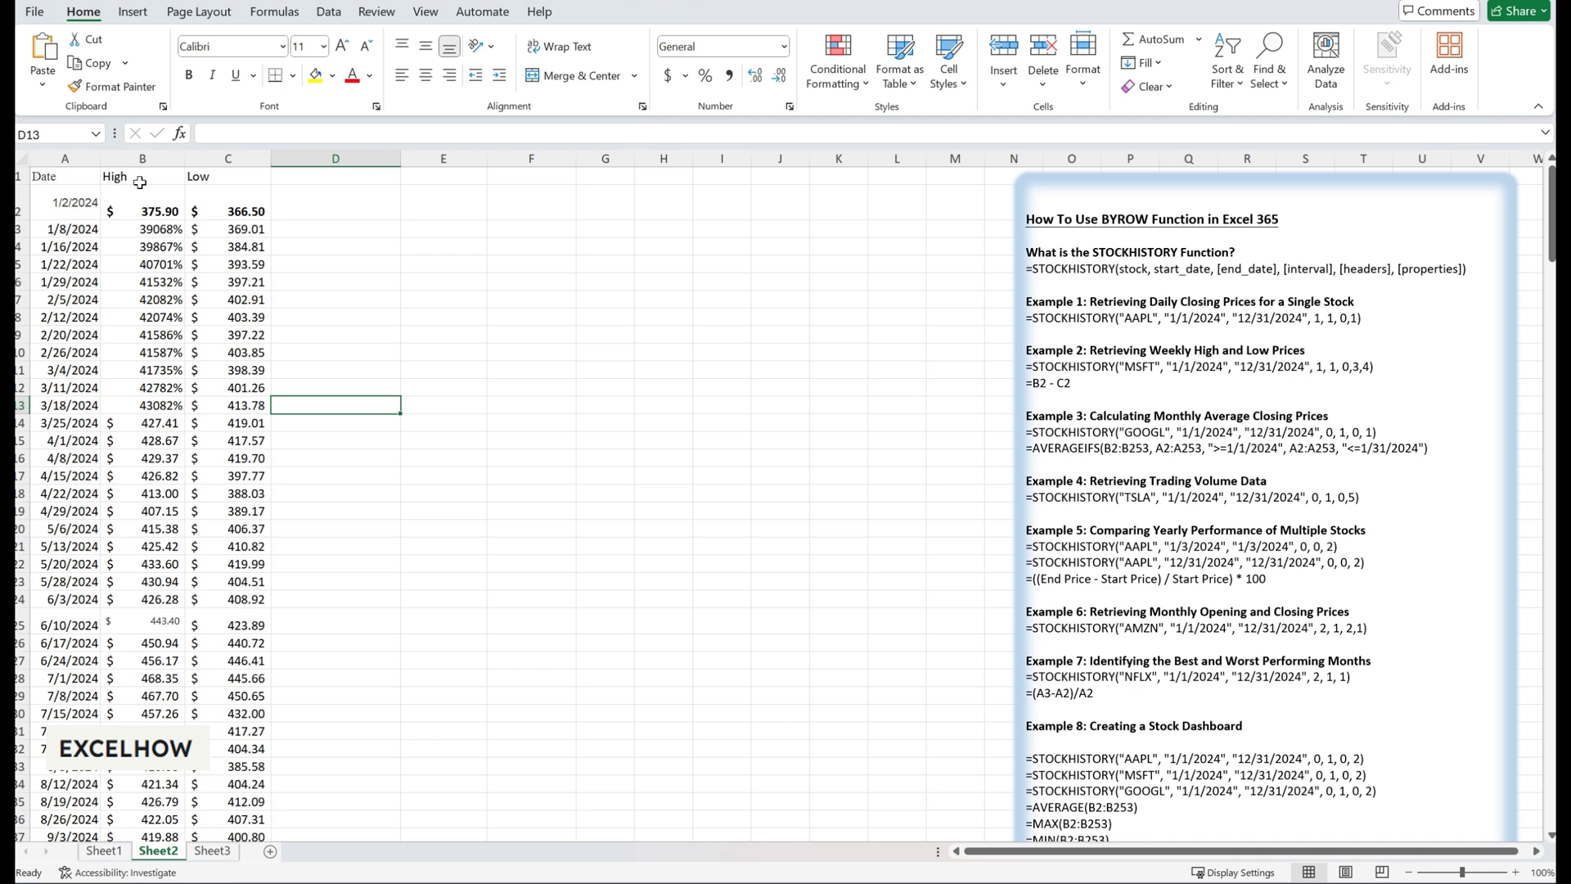
- Copy Example 2's formula =B2 - C2 from the notes text box into cell D2 under the Price Range heading
left_click_drag(1070, 382, 1023, 383)
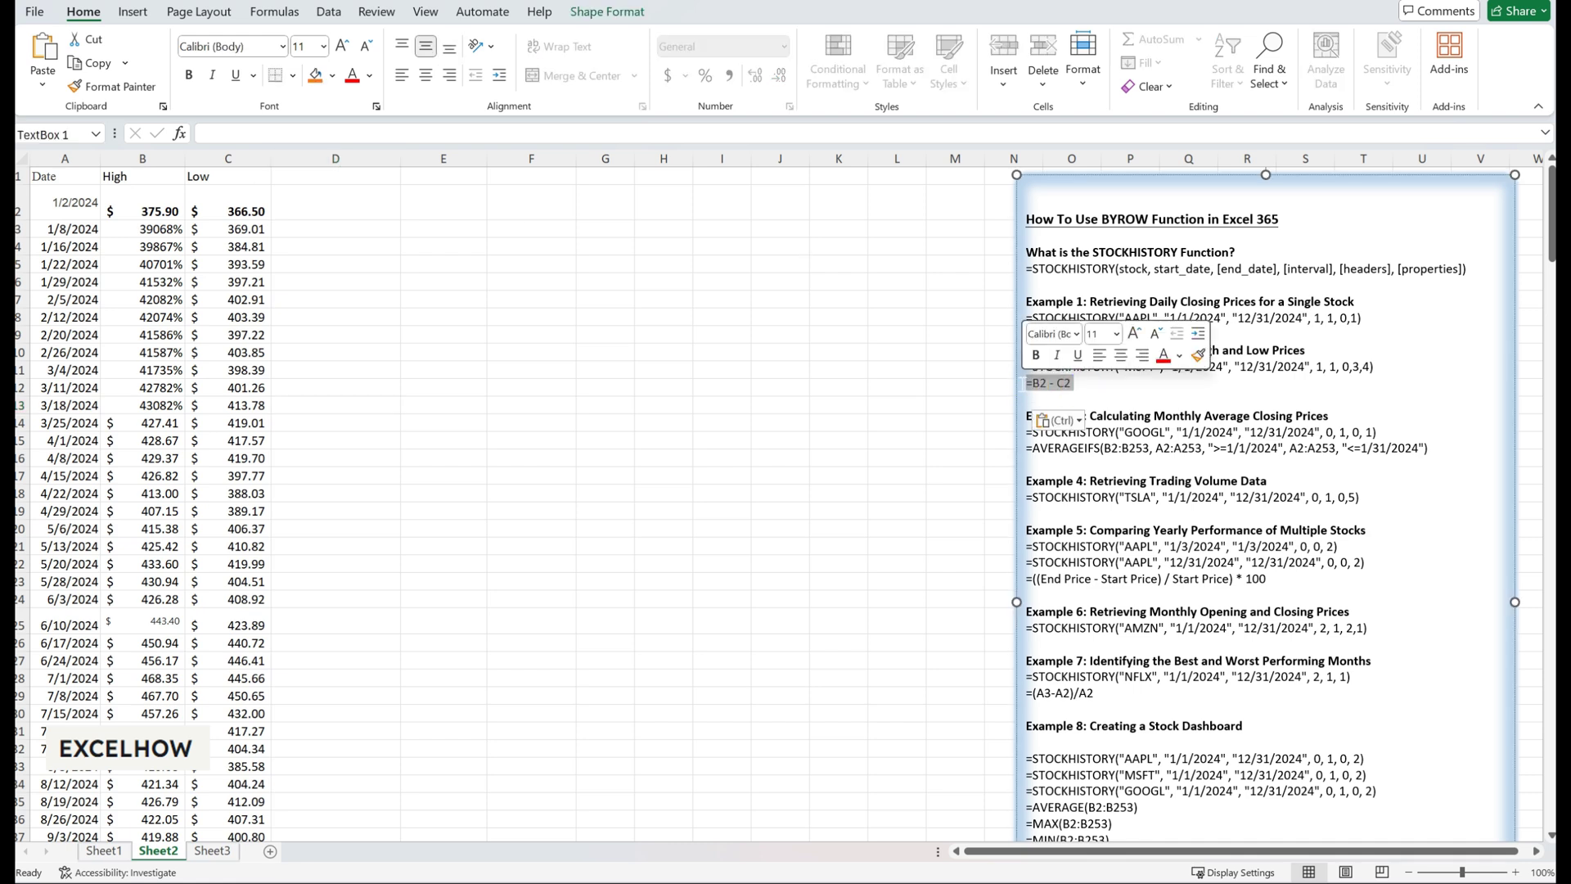
key("ctrl+c")
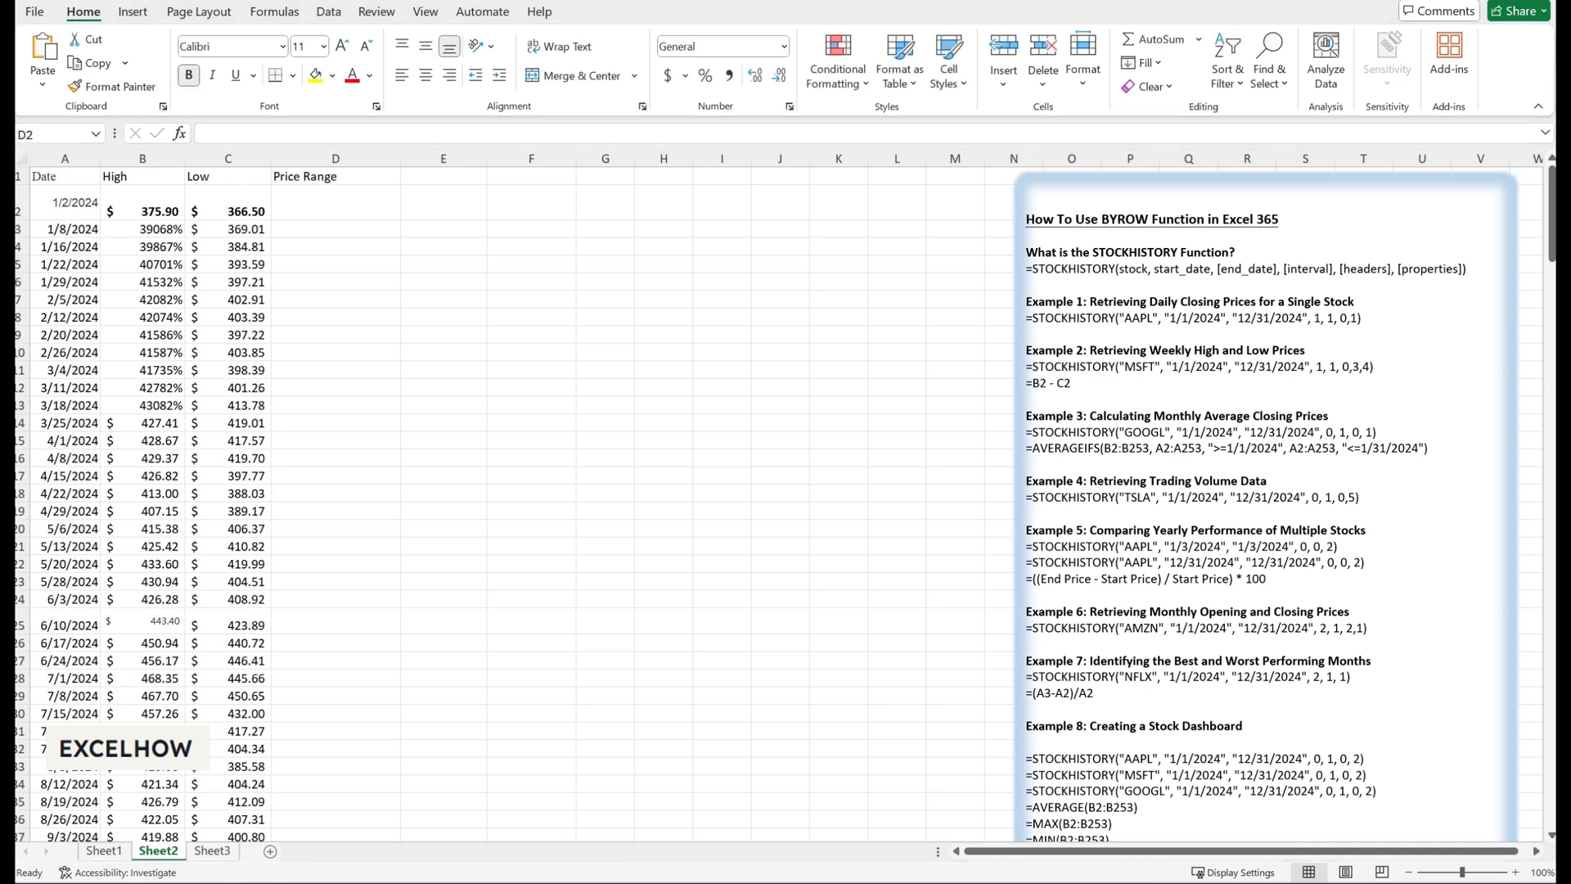
double_click(332, 214)
key("ctrl+v")
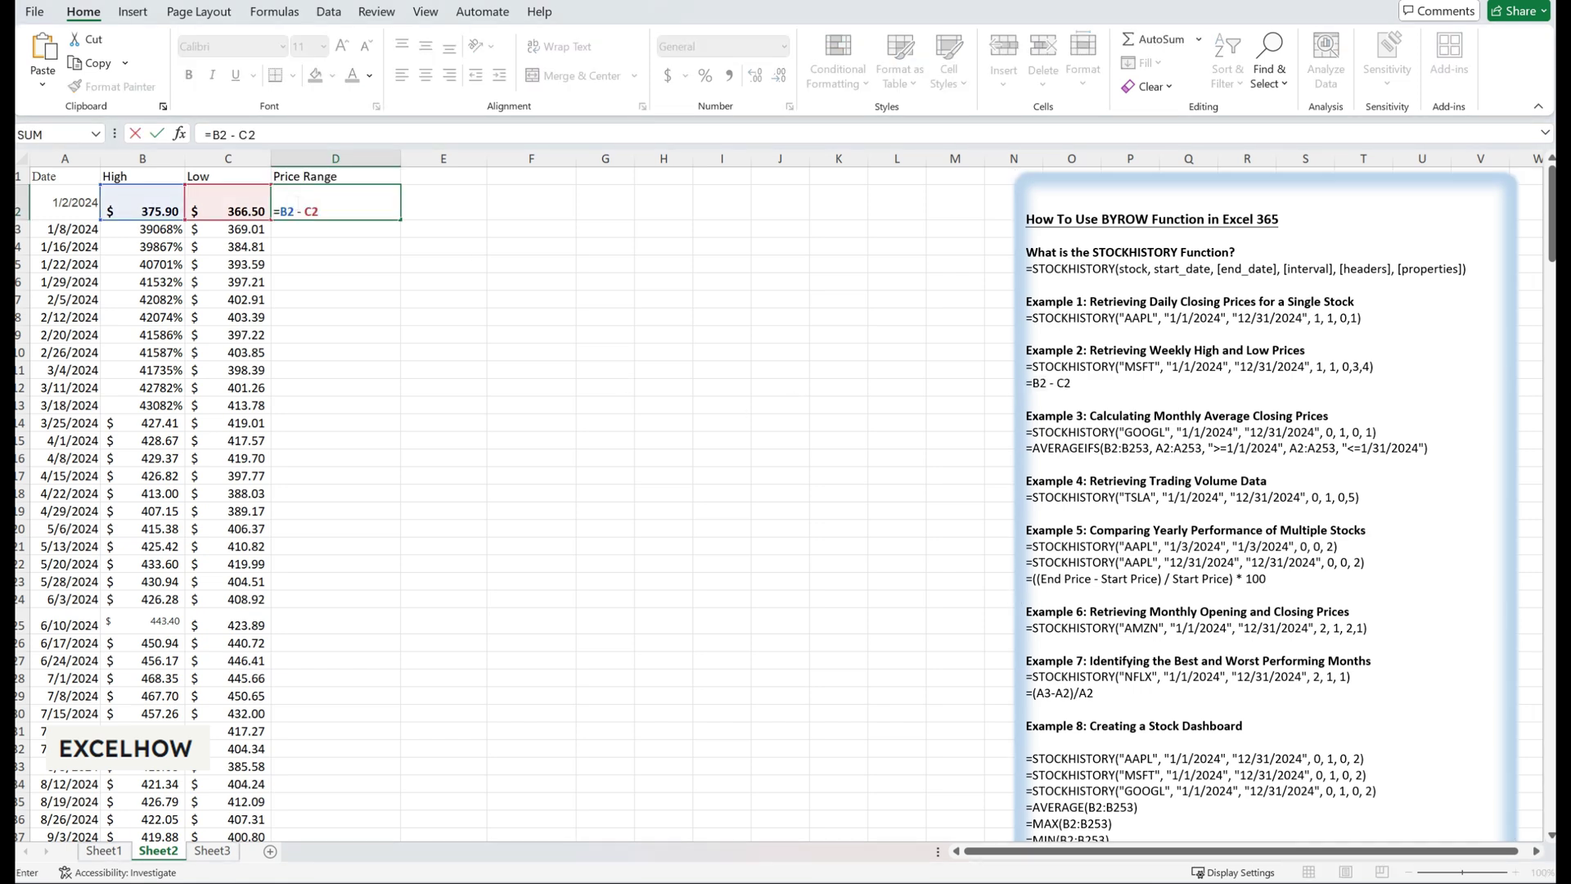
key("Return")
- Fill the Price Range formula from D2 down to D35 and review the resulting MSFT table
left_click(396, 201)
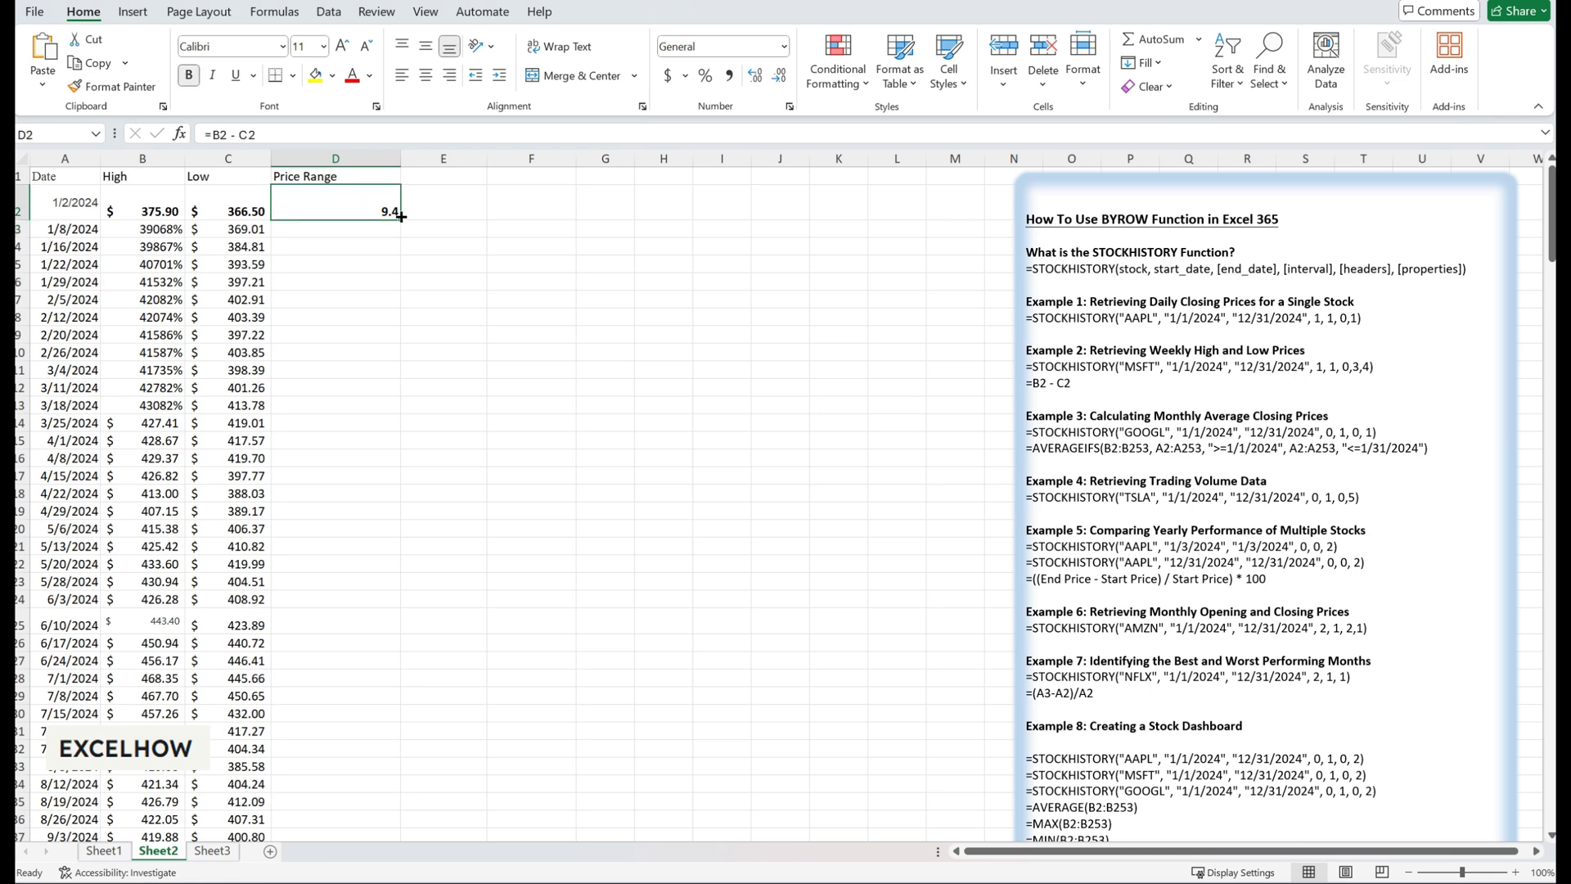
left_click_drag(399, 220, 384, 811)
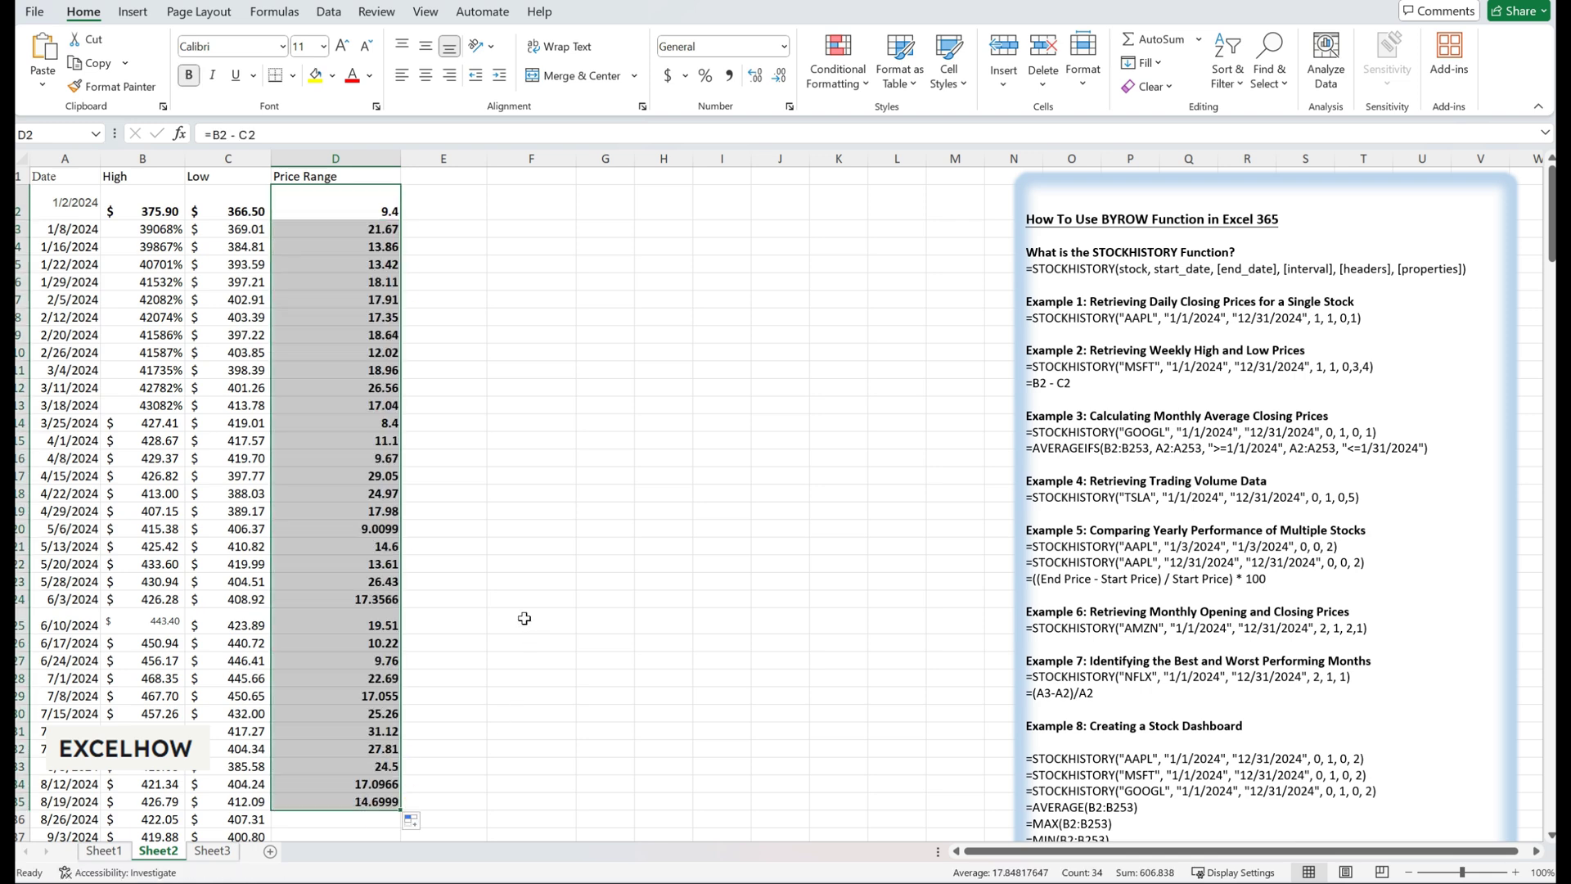
left_click_drag(76, 214, 421, 579)
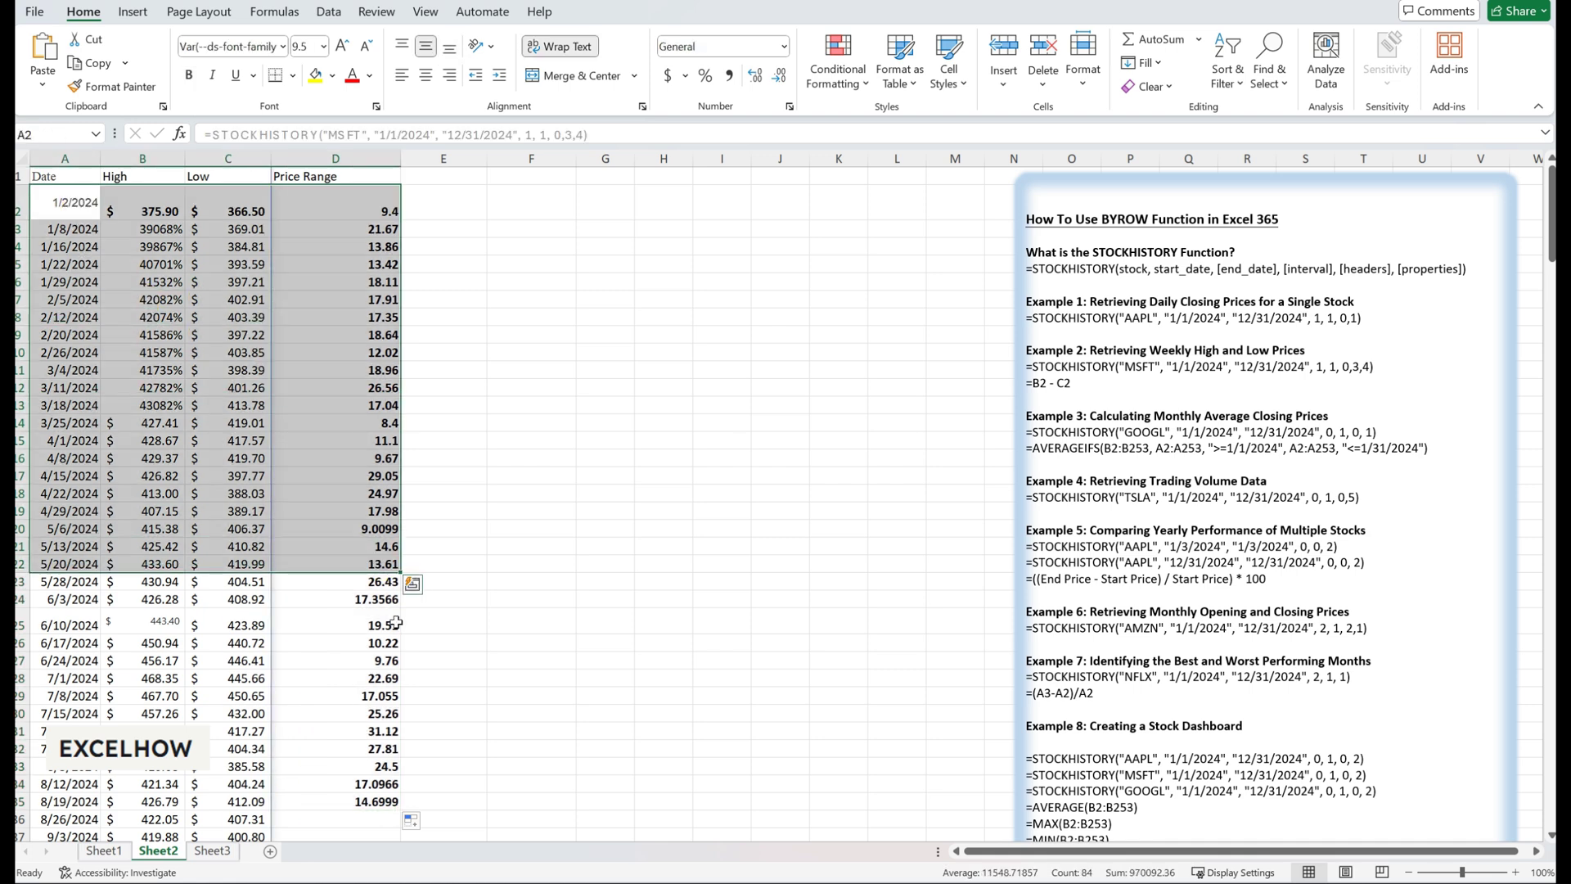
left_click(578, 546)
left_click(366, 209)
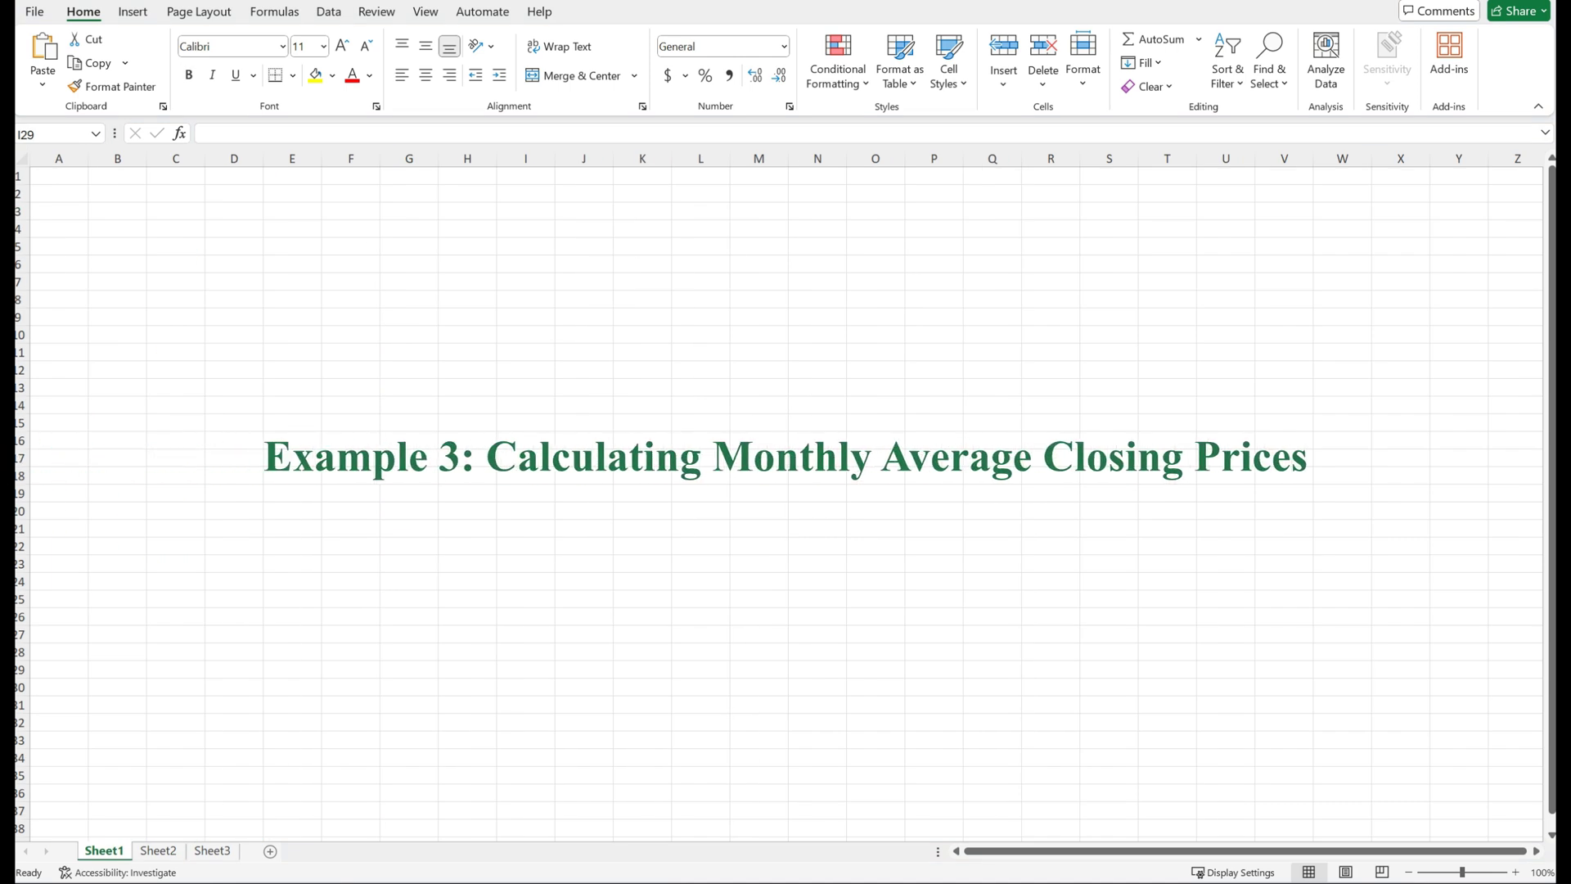
- On Sheet2, copy Example 3's formula =STOCKHISTORY("GOOGL", "1/1/2024", "12/31/2024", 0, 1, 0, 1) from the notes into cell A1
left_click(158, 851)
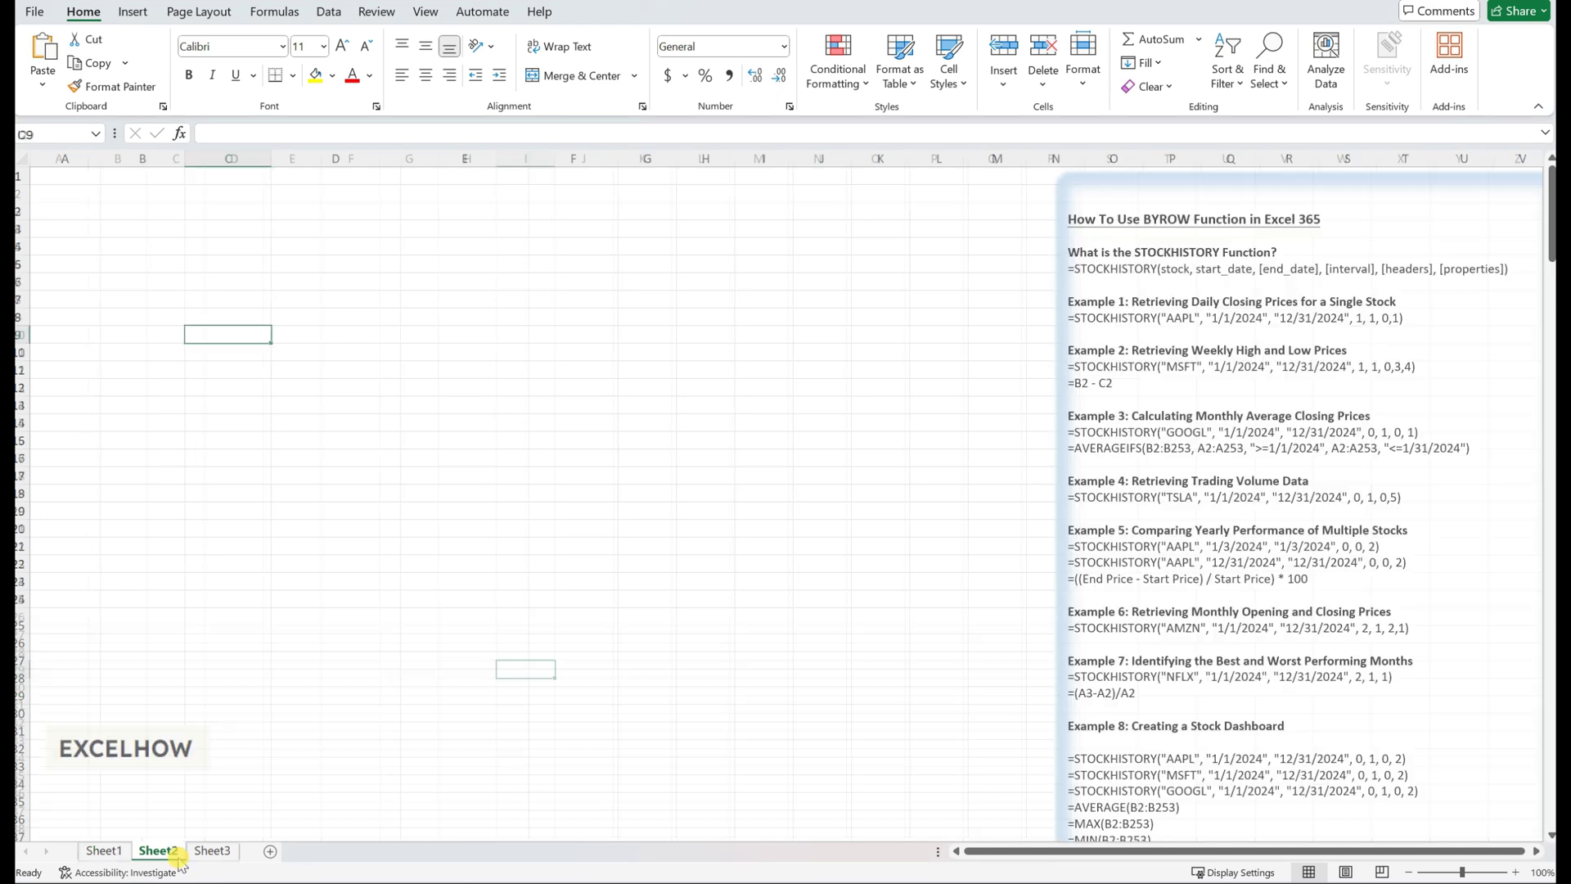
left_click_drag(1075, 431, 1338, 426)
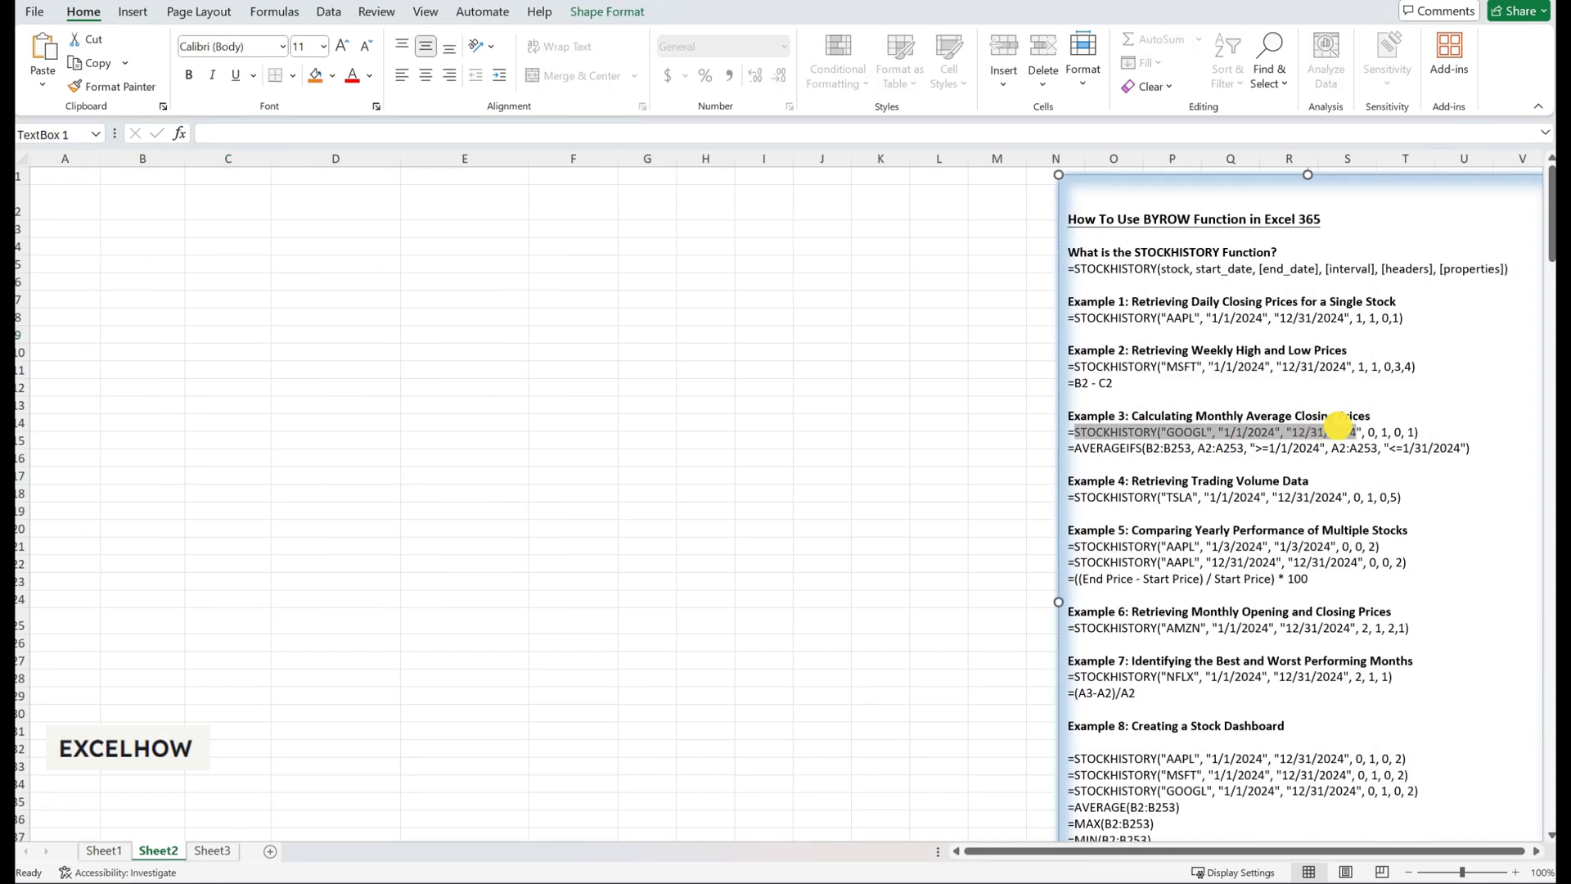
left_click(1166, 431)
left_click_drag(1076, 432, 1428, 434)
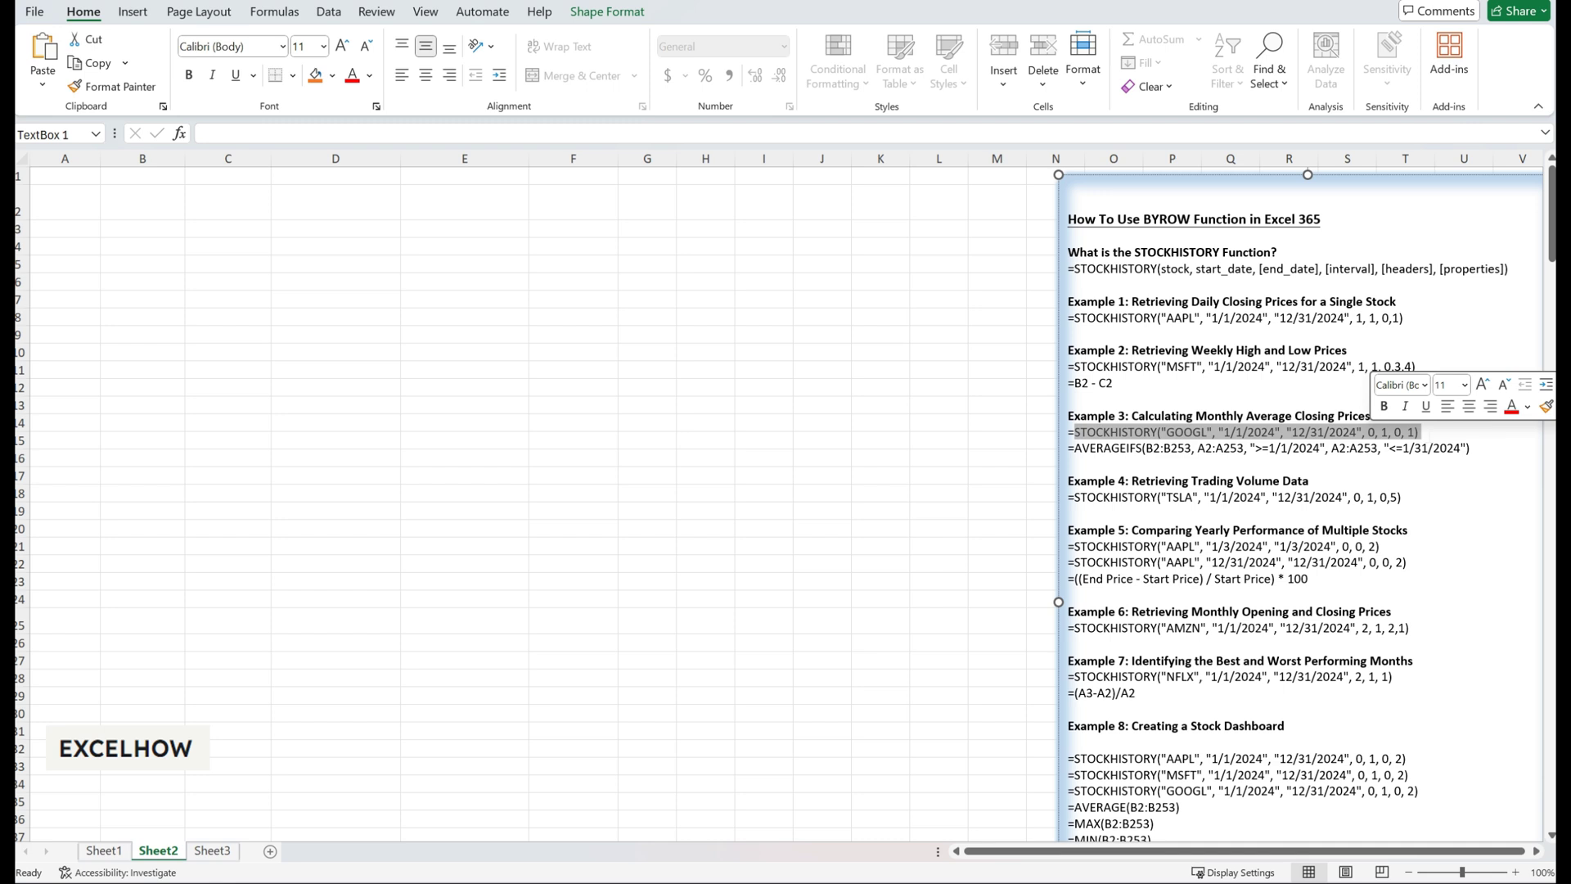
key("ctrl+c")
left_click(65, 176)
type("=")
key("ctrl+v")
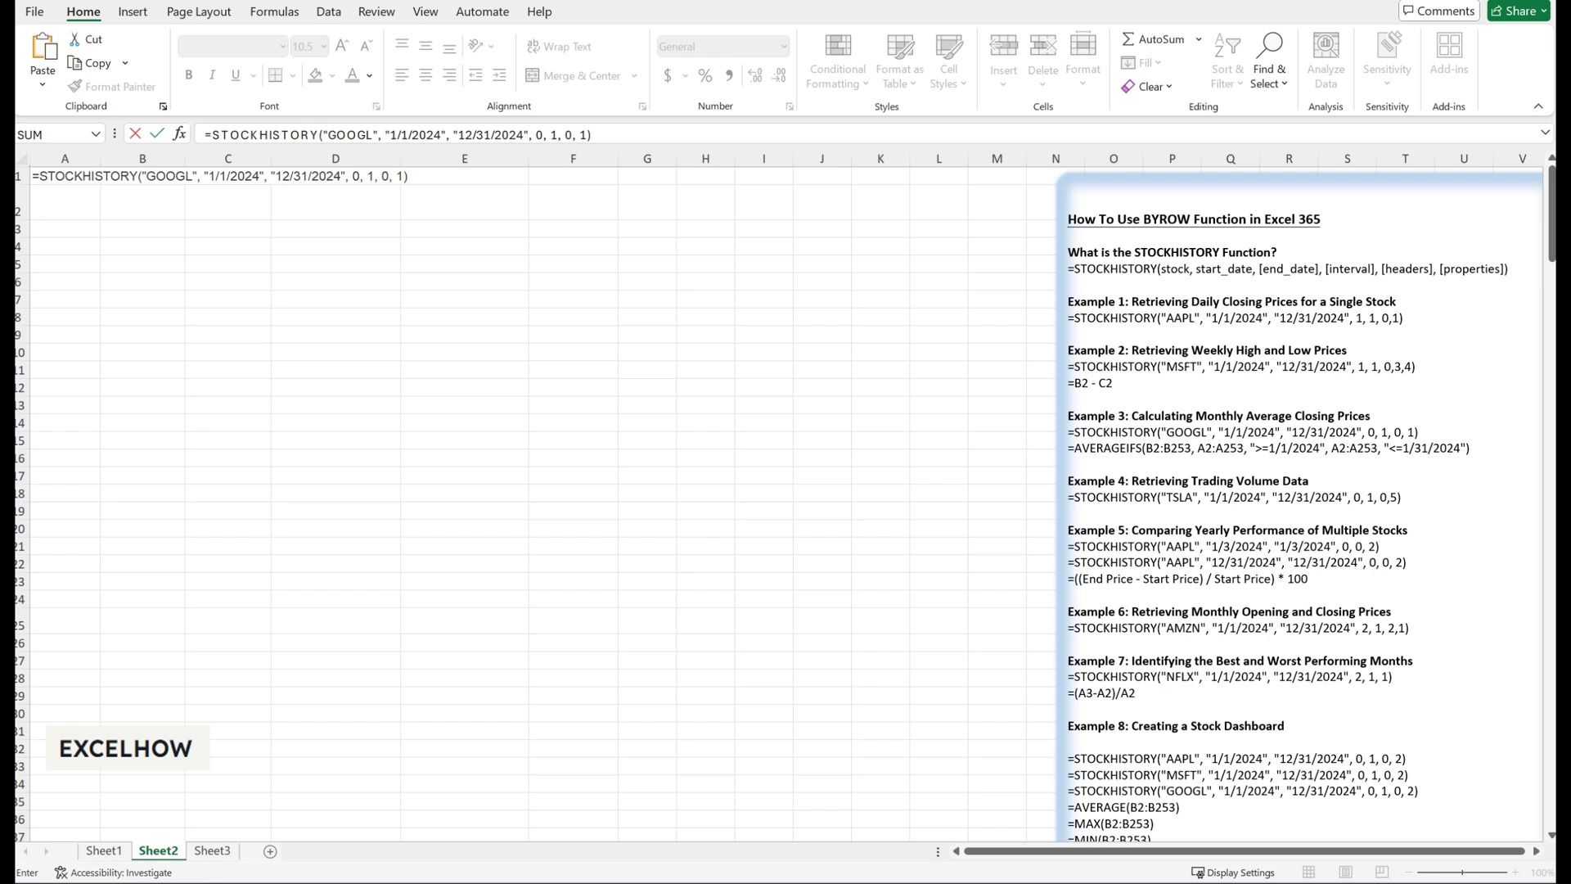
- Examine the GOOGL formula's ticker, date range, interval, headers and properties arguments, and commit it in cell A1
double_click(178, 176)
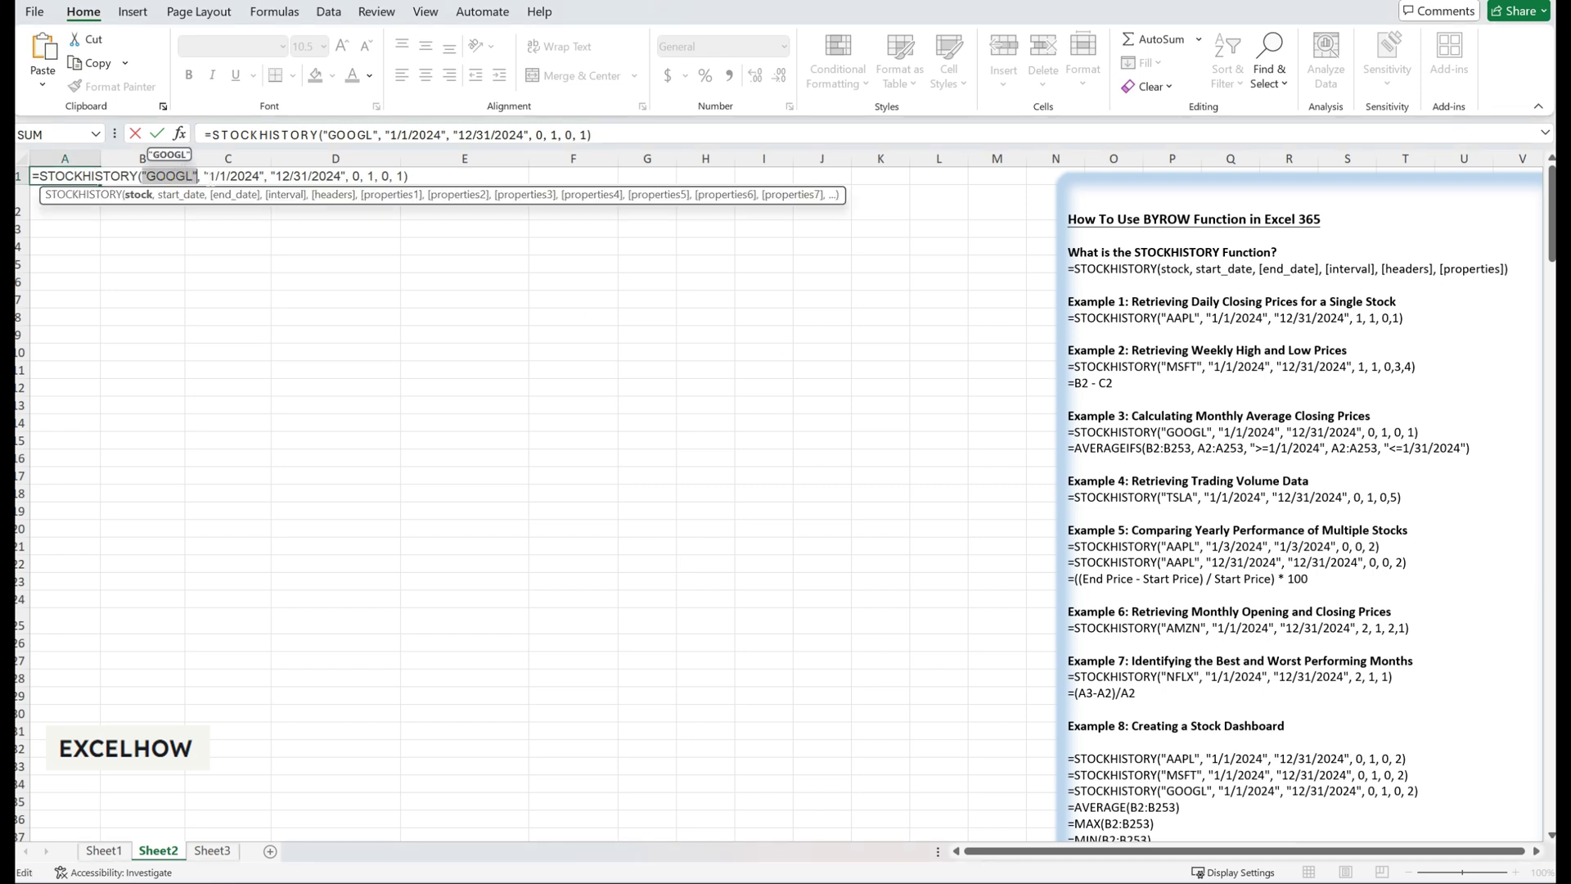
left_click_drag(210, 176, 347, 176)
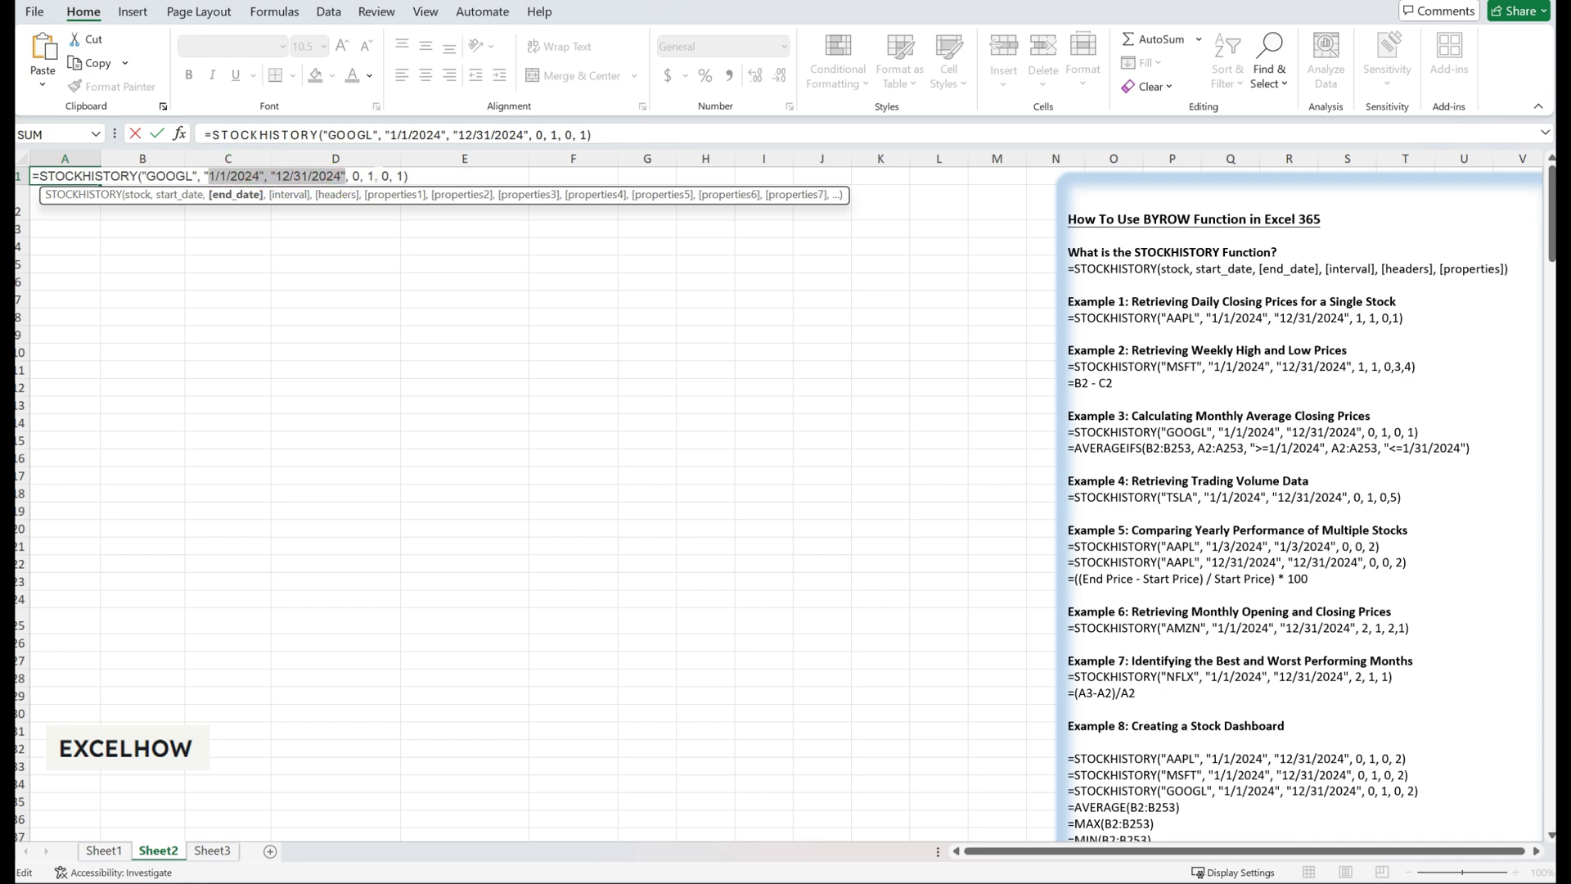
left_click(353, 175)
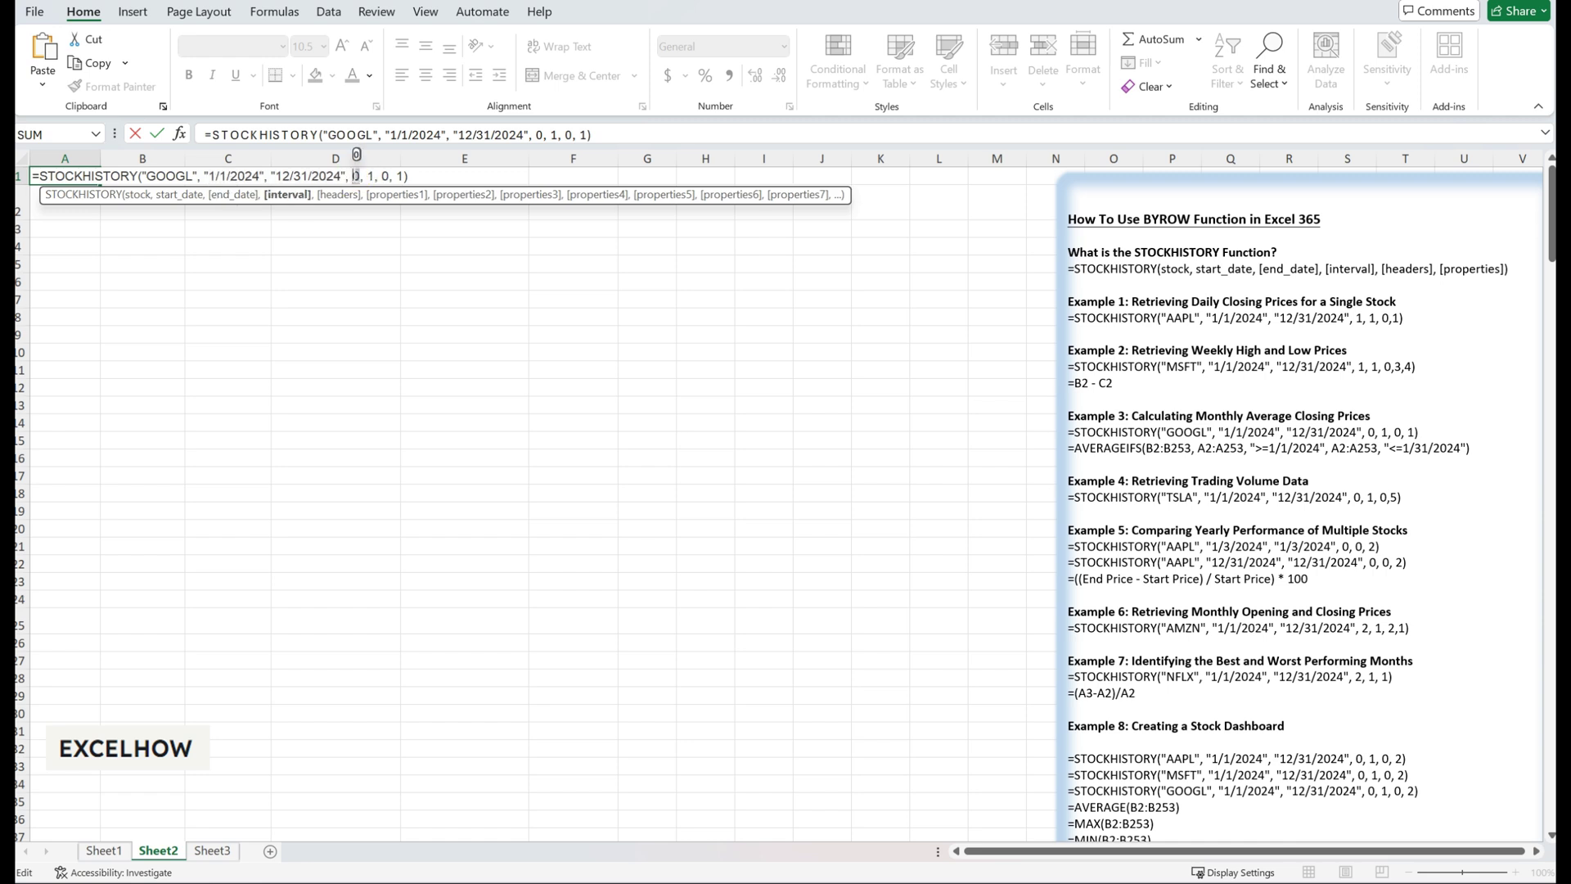
double_click(356, 175)
left_click(372, 176)
left_click(384, 175)
left_click_drag(382, 176, 403, 175)
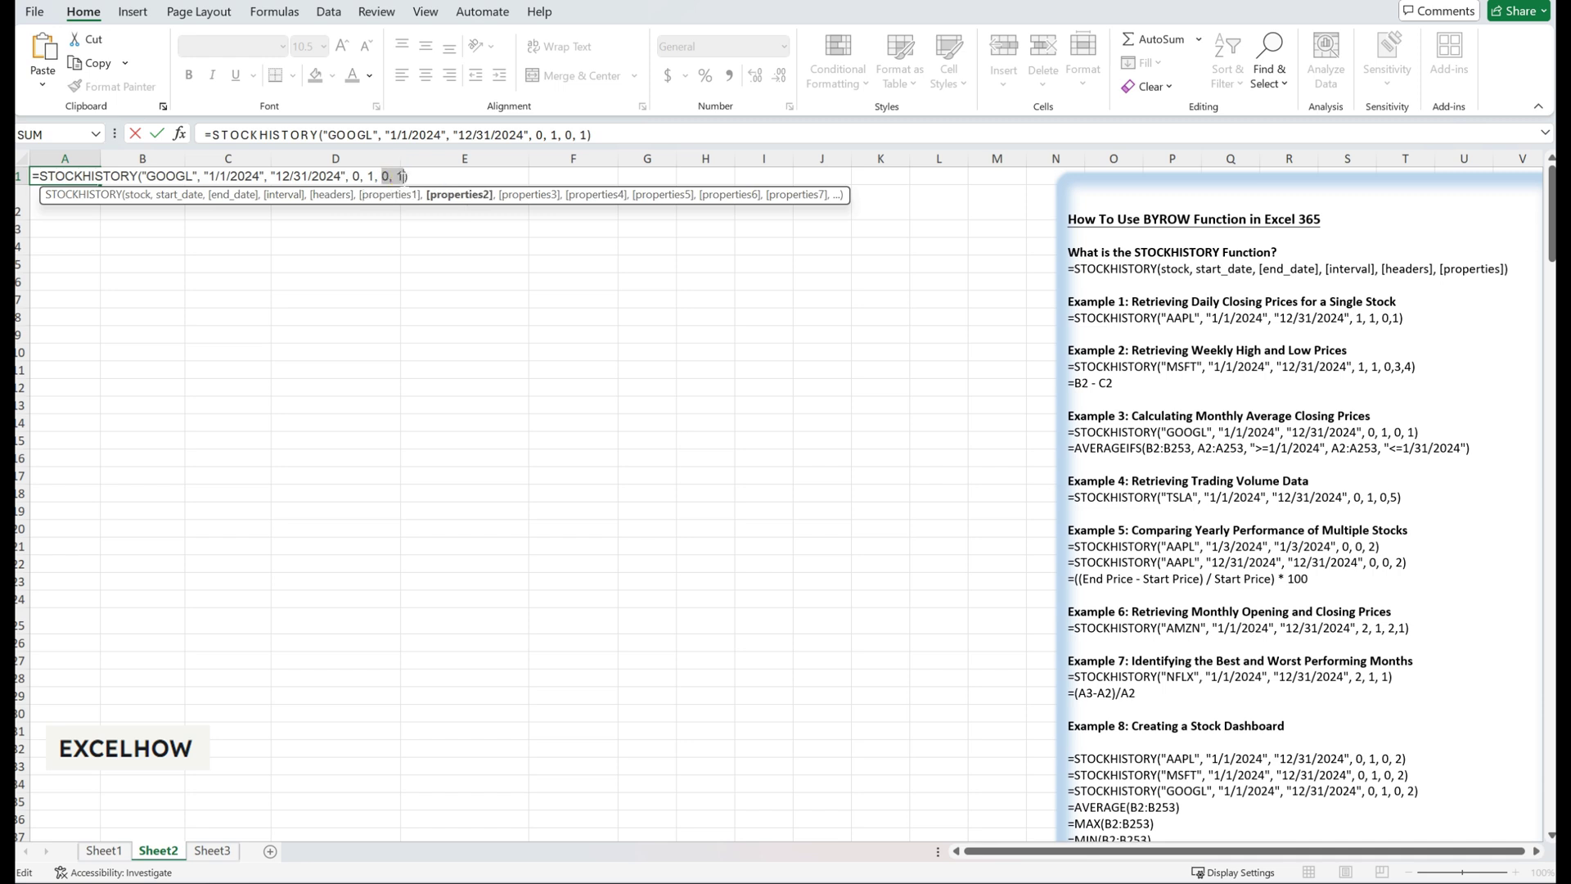
left_click(641, 132)
key("Return")
key("alt")
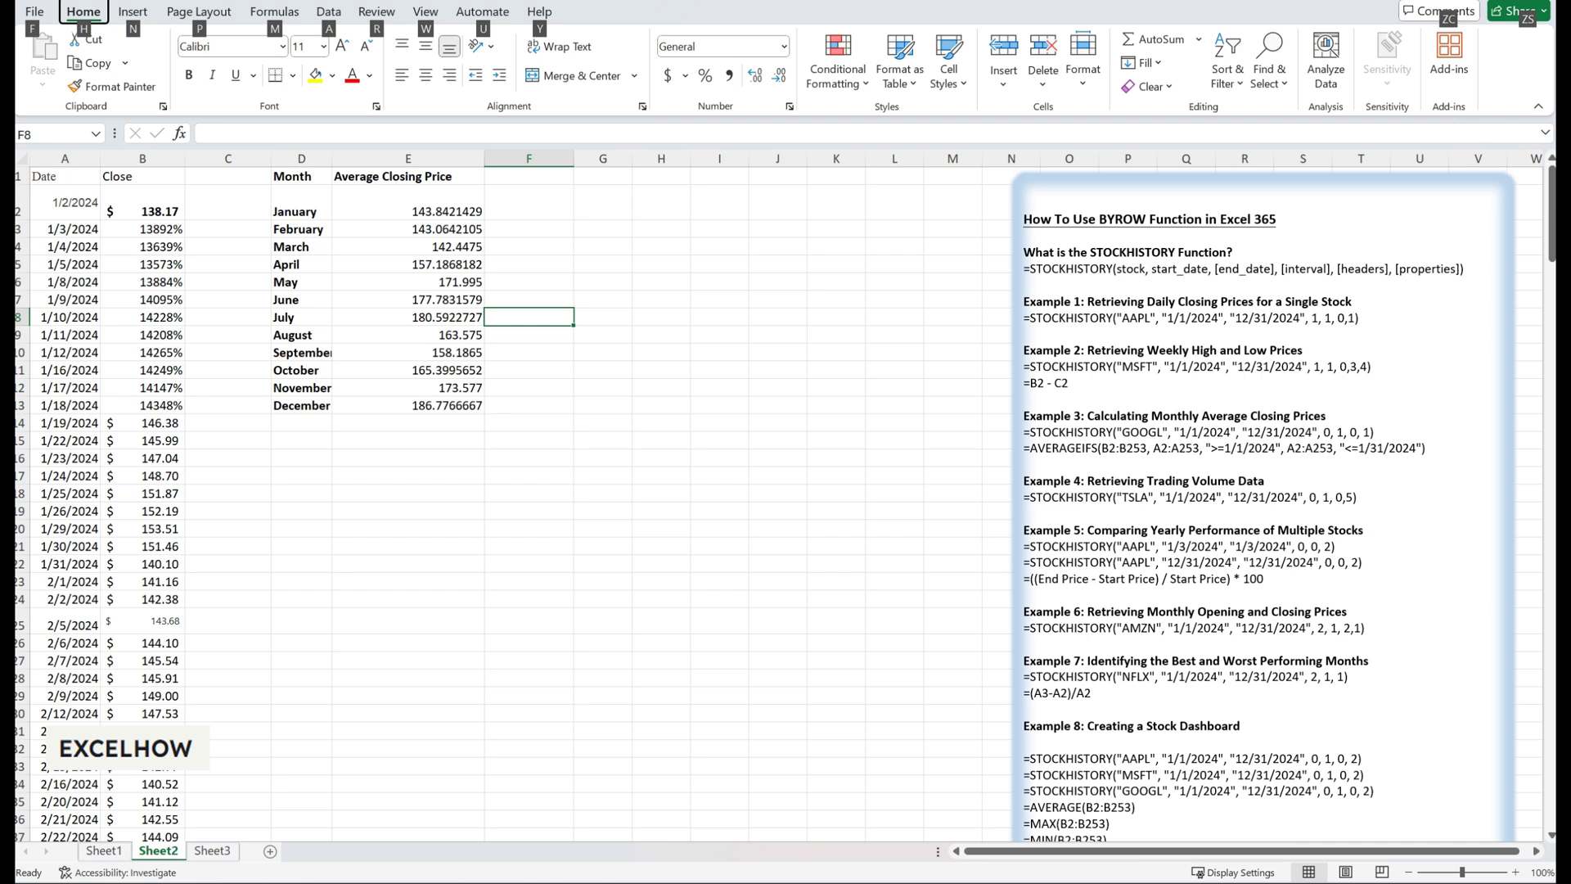
key("Escape")
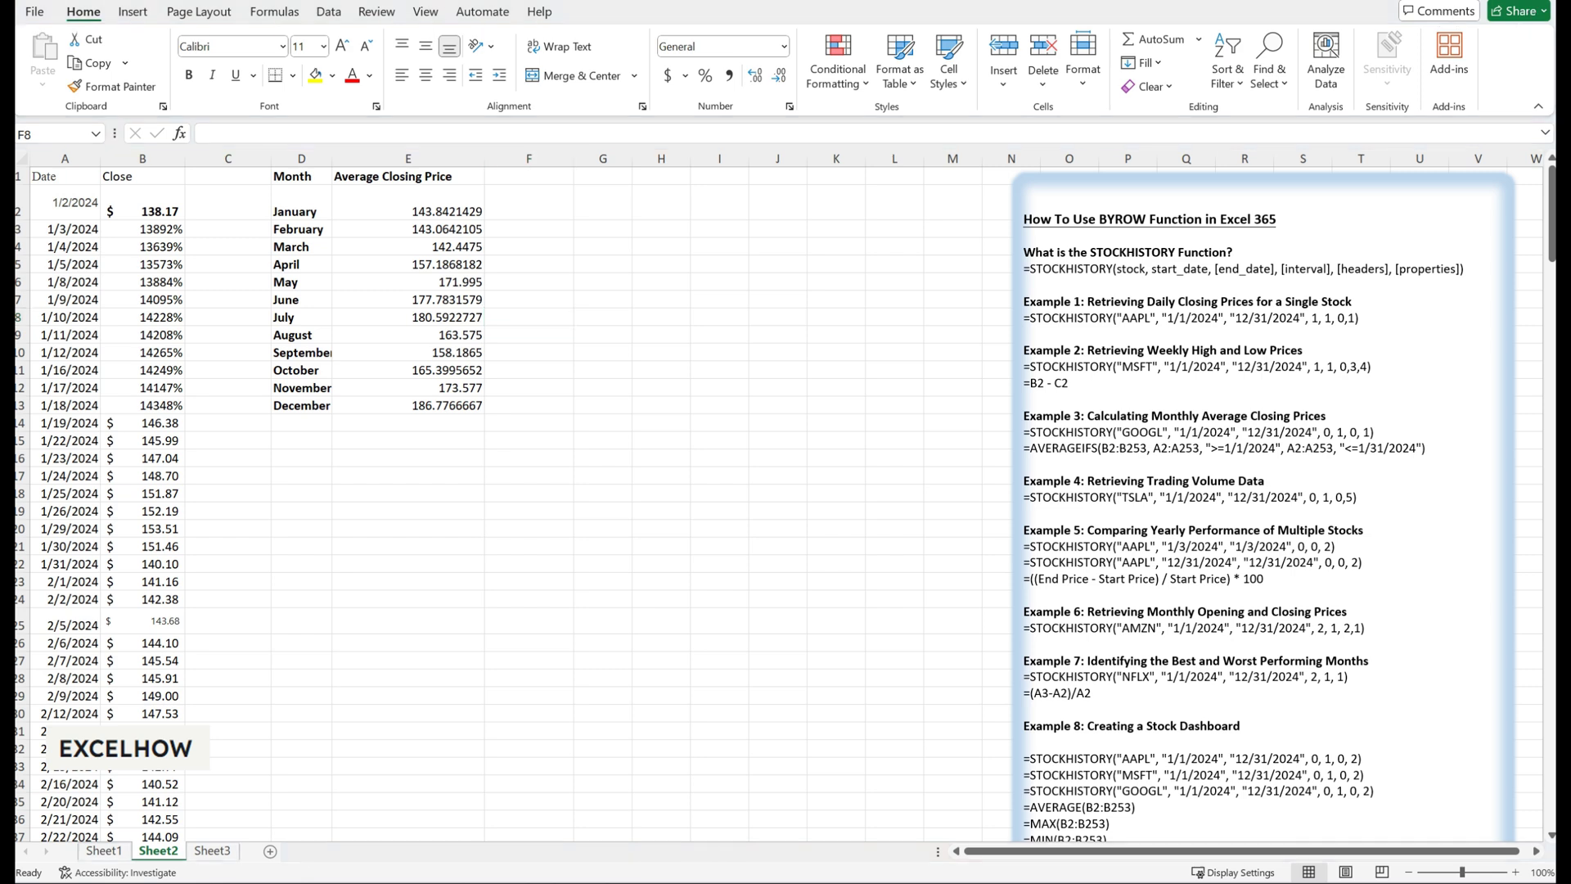
- Examine Example 3's AVERAGEIFS formula in the notes and its average range, criteria range and date criteria in January's cell E2
double_click(1063, 455)
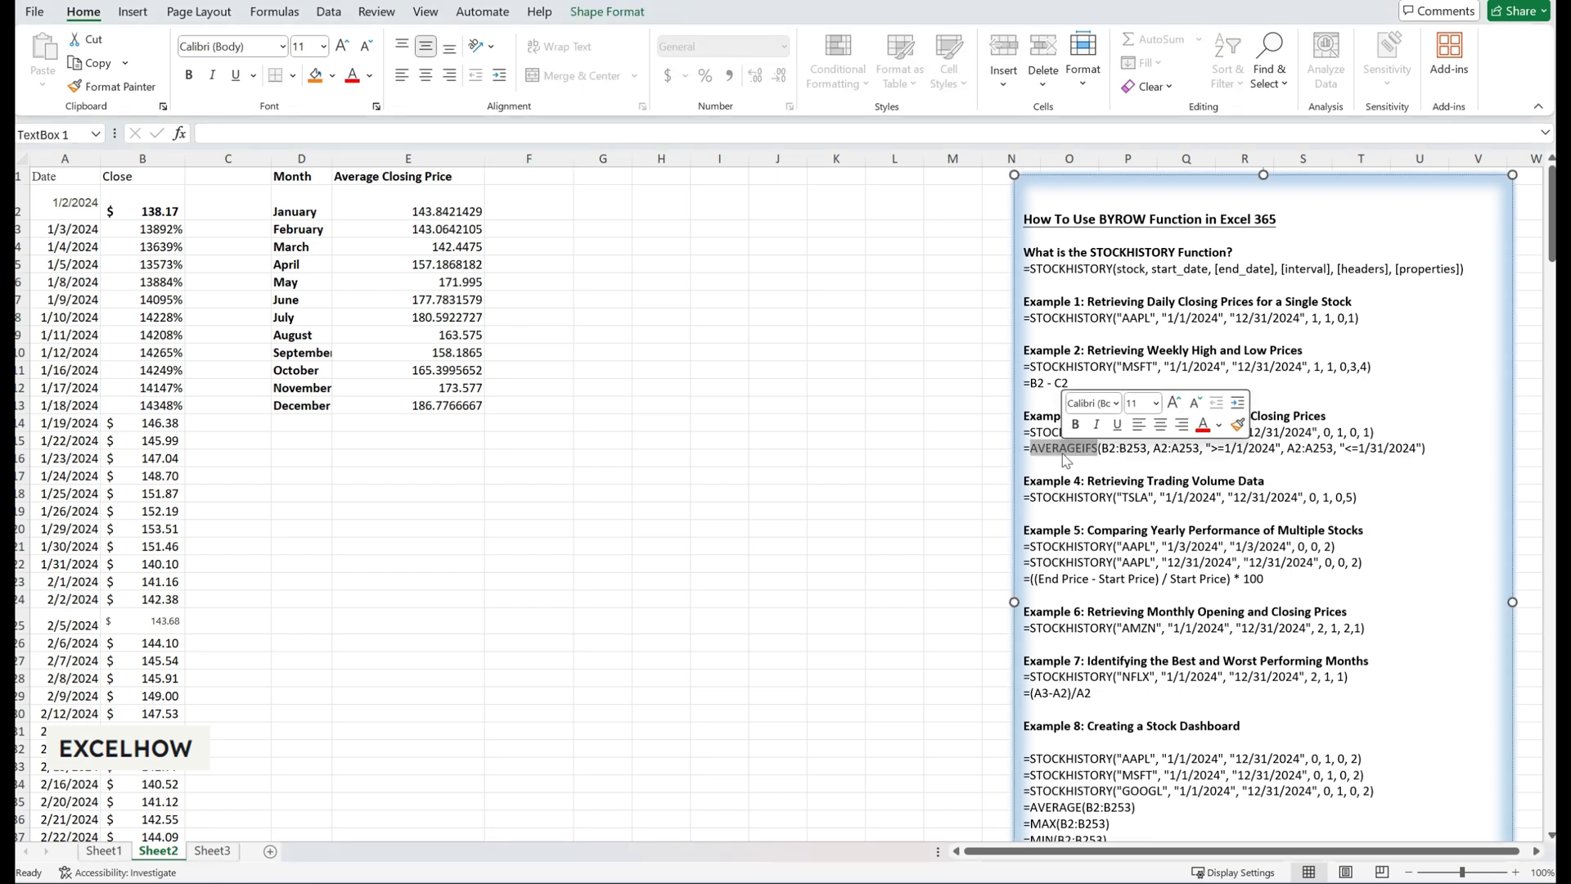
left_click(1127, 447)
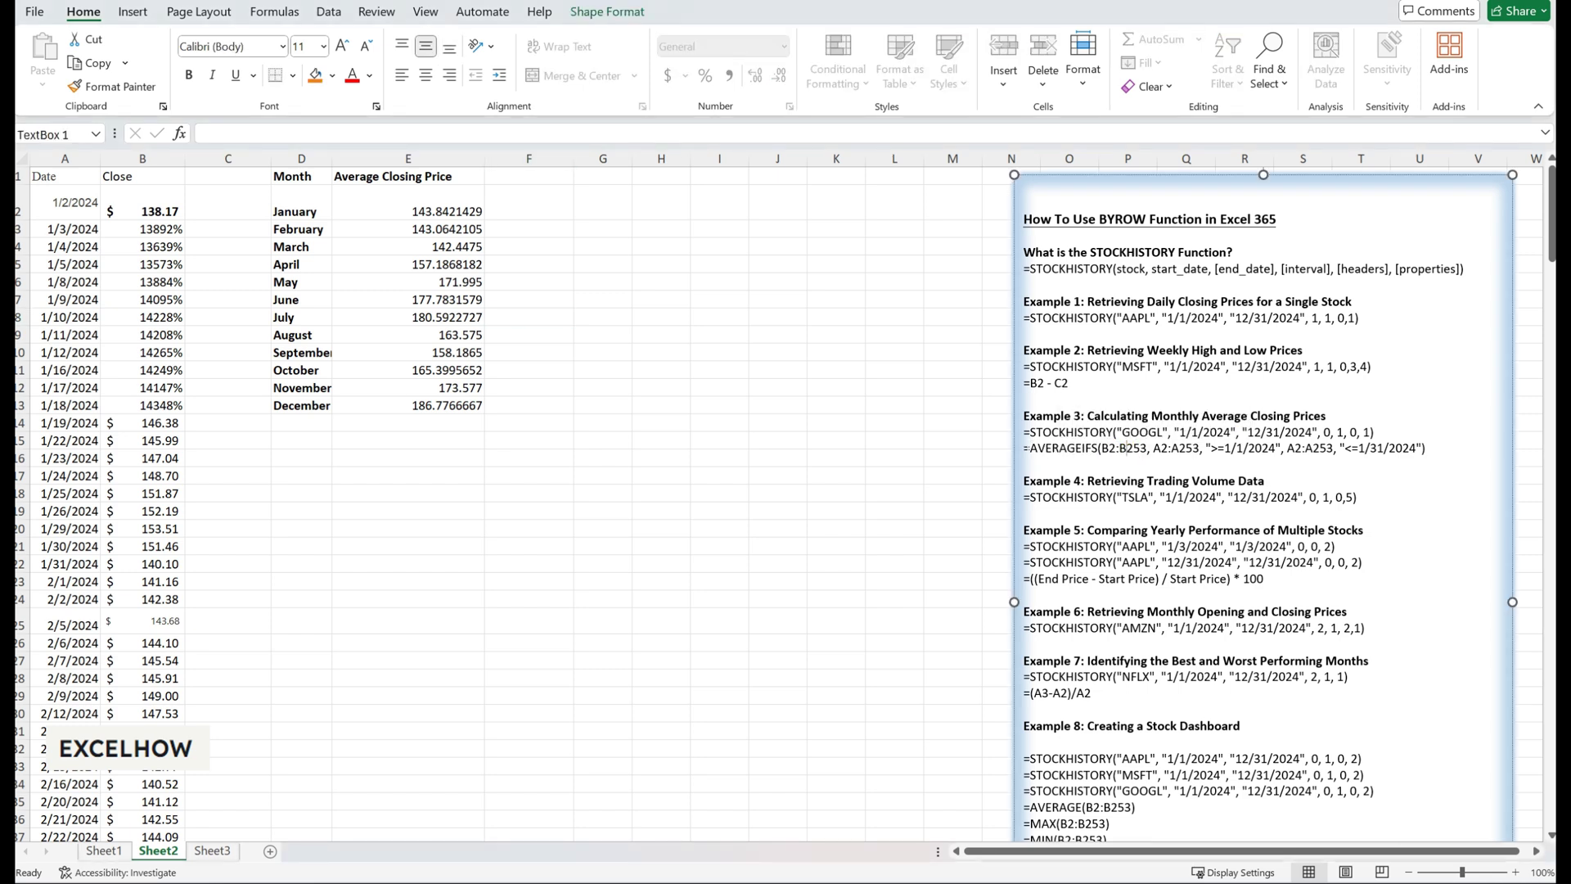
left_click_drag(1024, 448, 1431, 455)
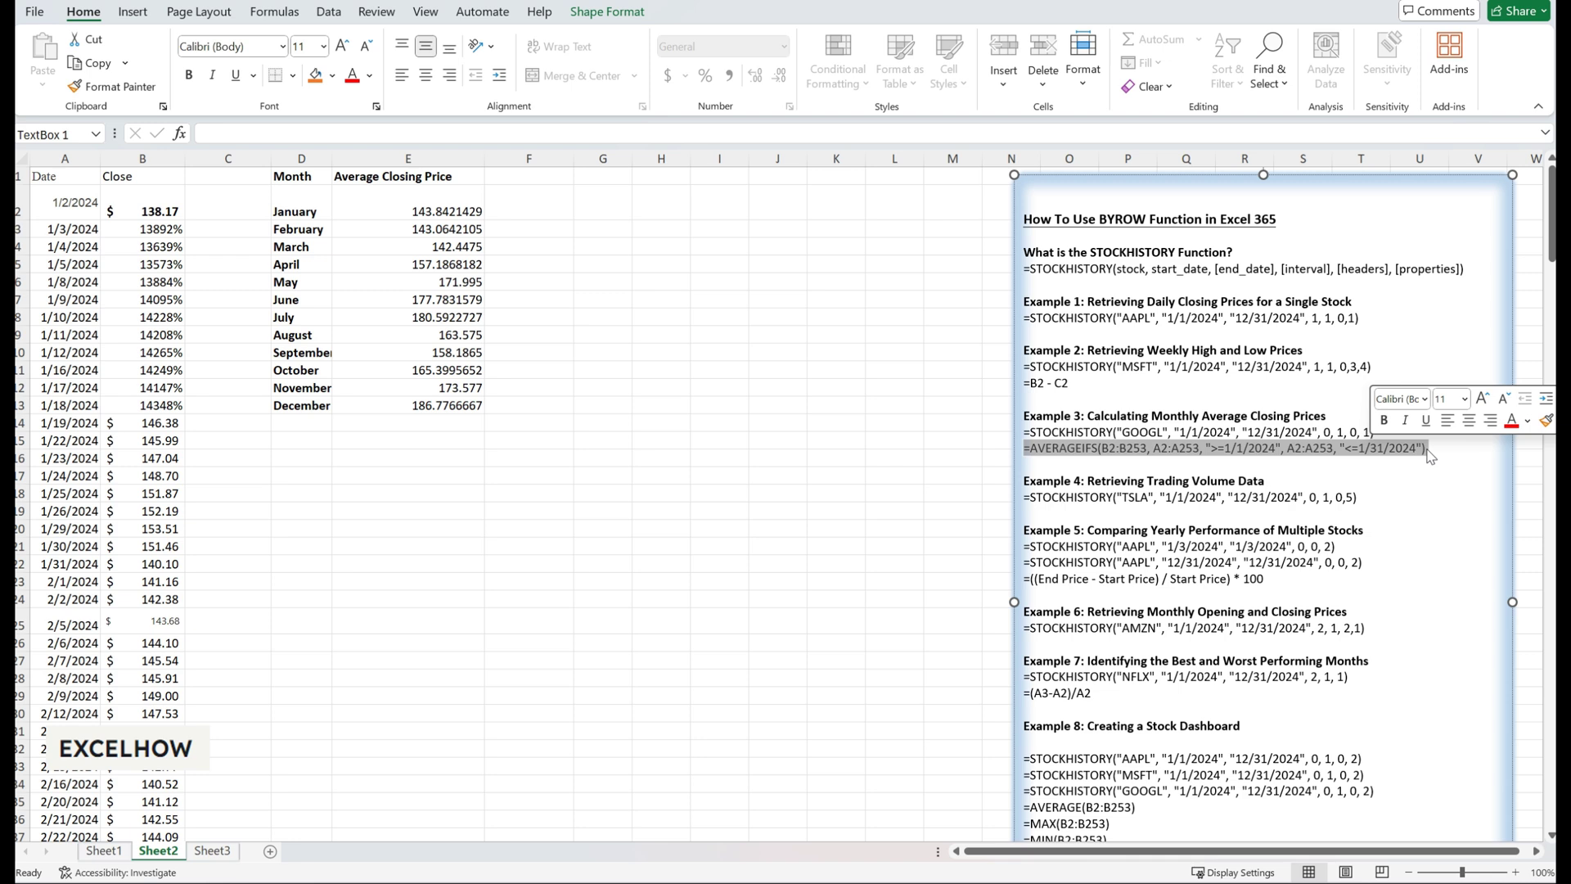
left_click(452, 204)
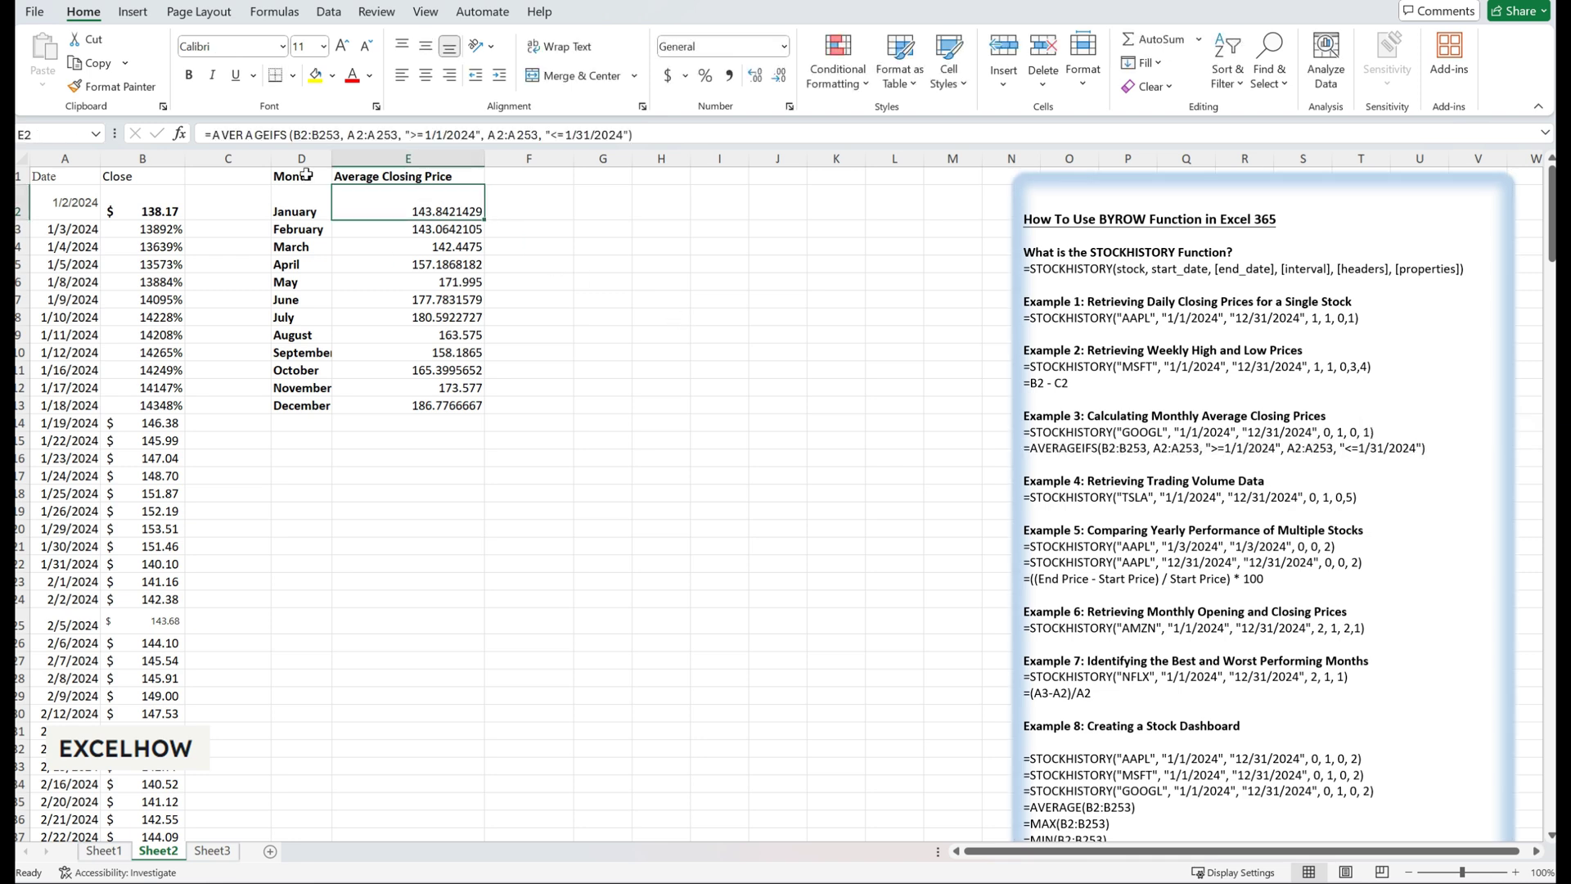
left_click(312, 134)
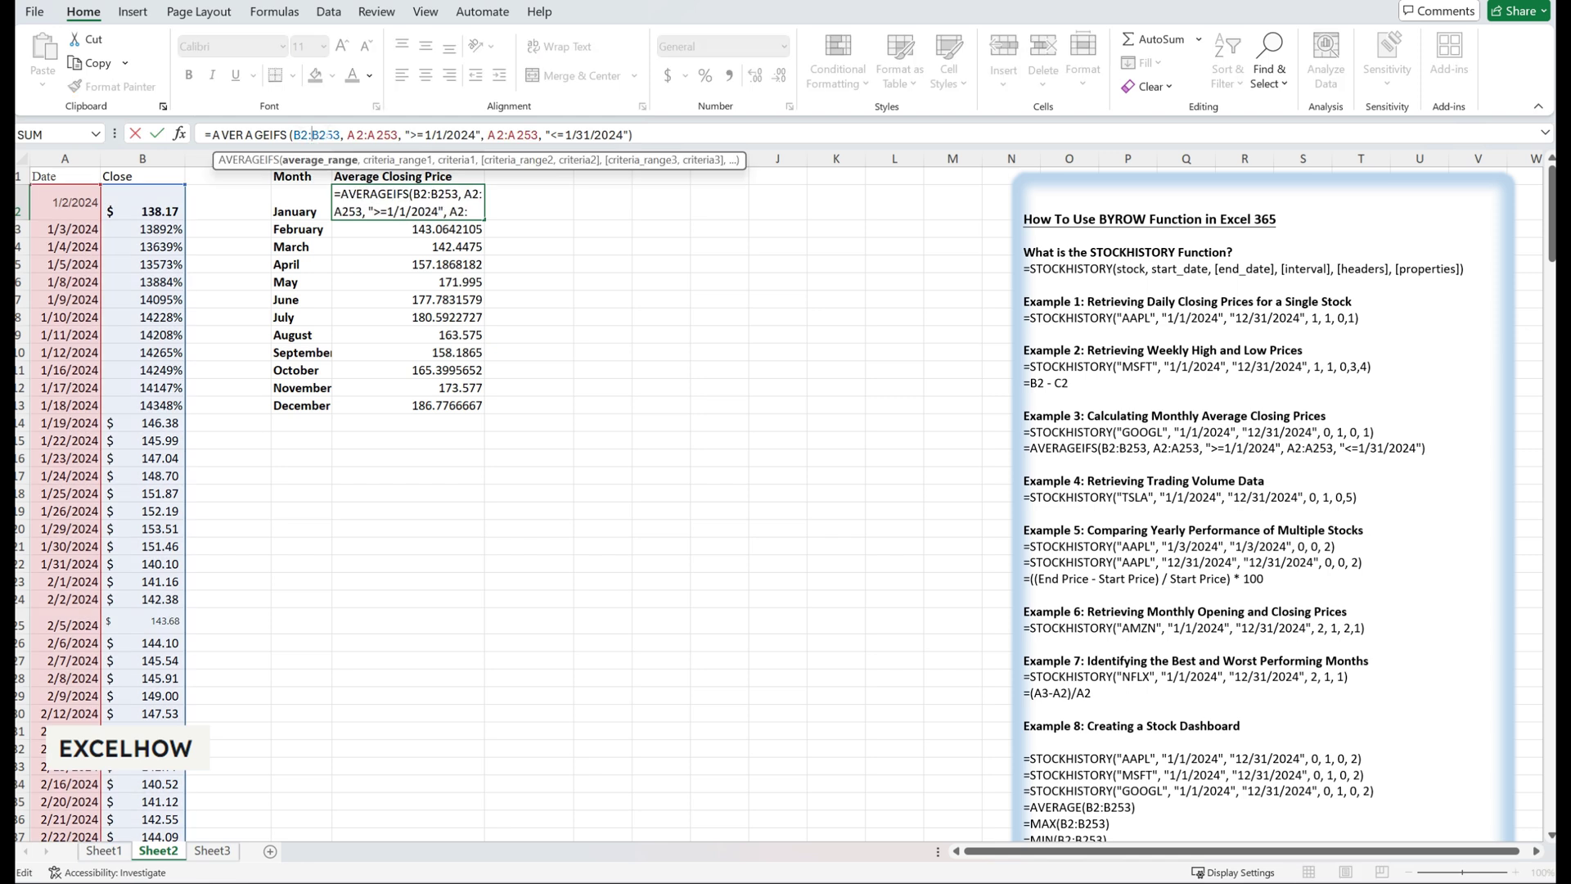
left_click(363, 134)
left_click_drag(406, 134, 476, 134)
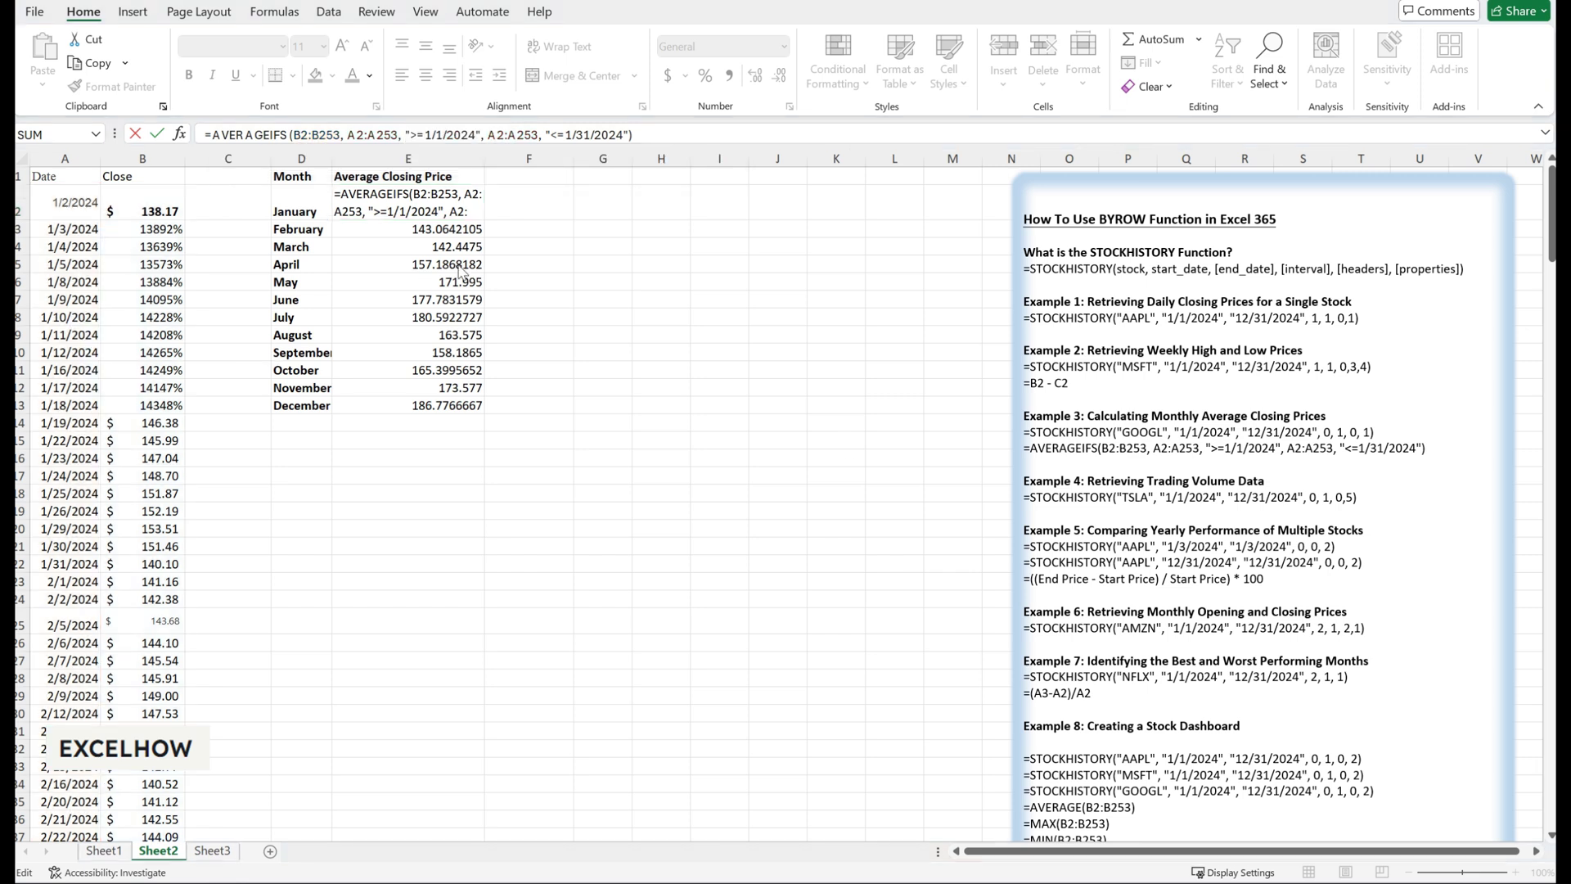
key("ctrl+Return")
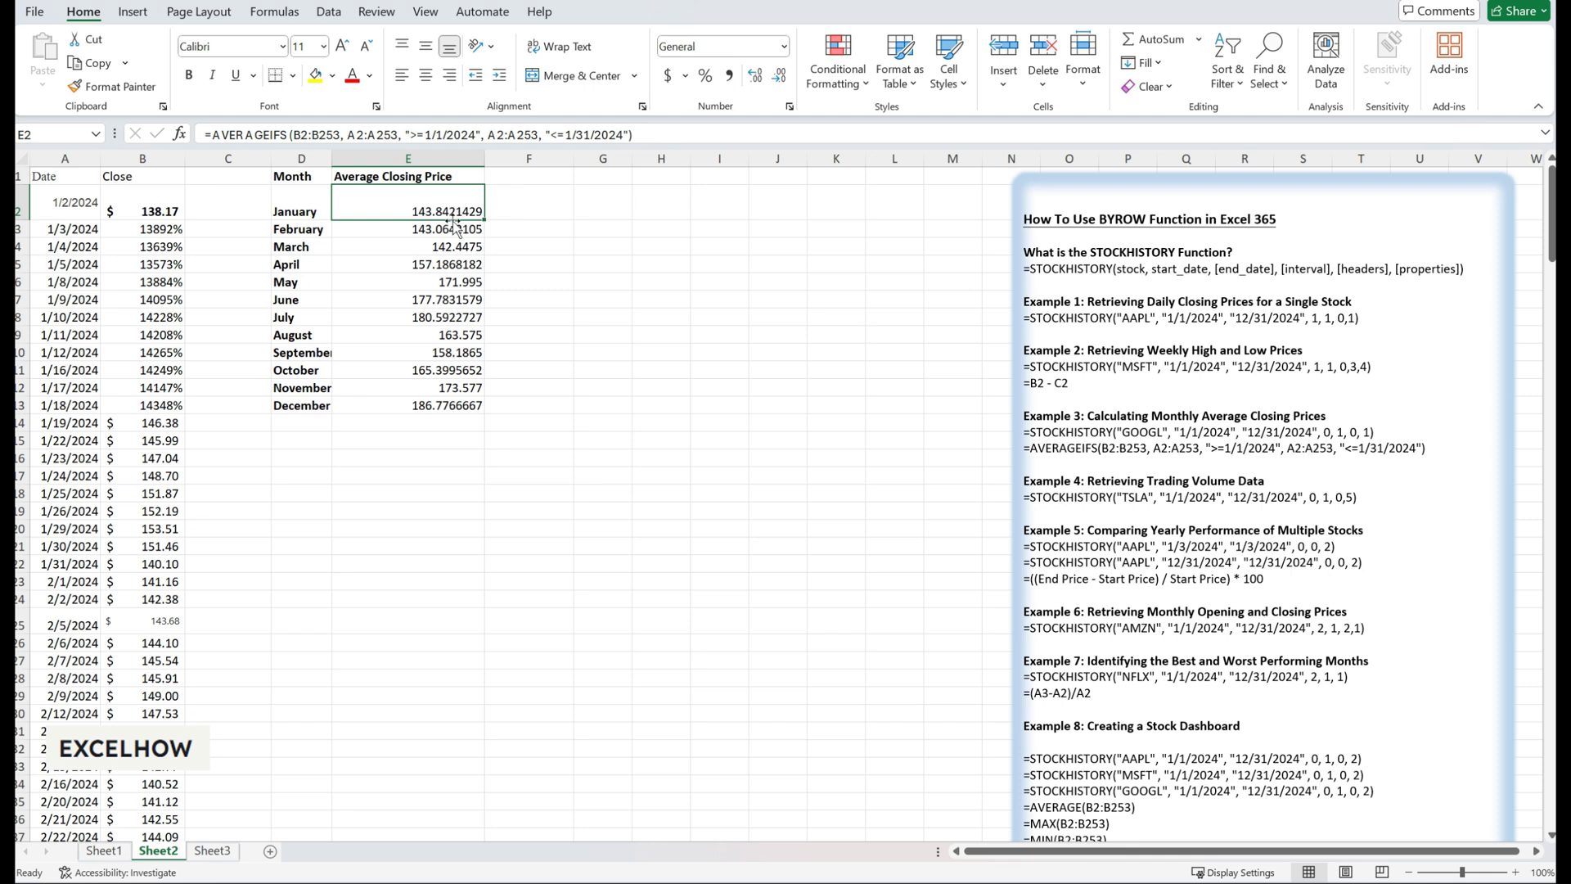
- Inspect the AVERAGEIFS formulas for the remaining months in the Average Closing Price column, starting with February
left_click(451, 232)
key("Down")
key("Down")
key("Down")
key("Down")
key("Down")
key("Down")
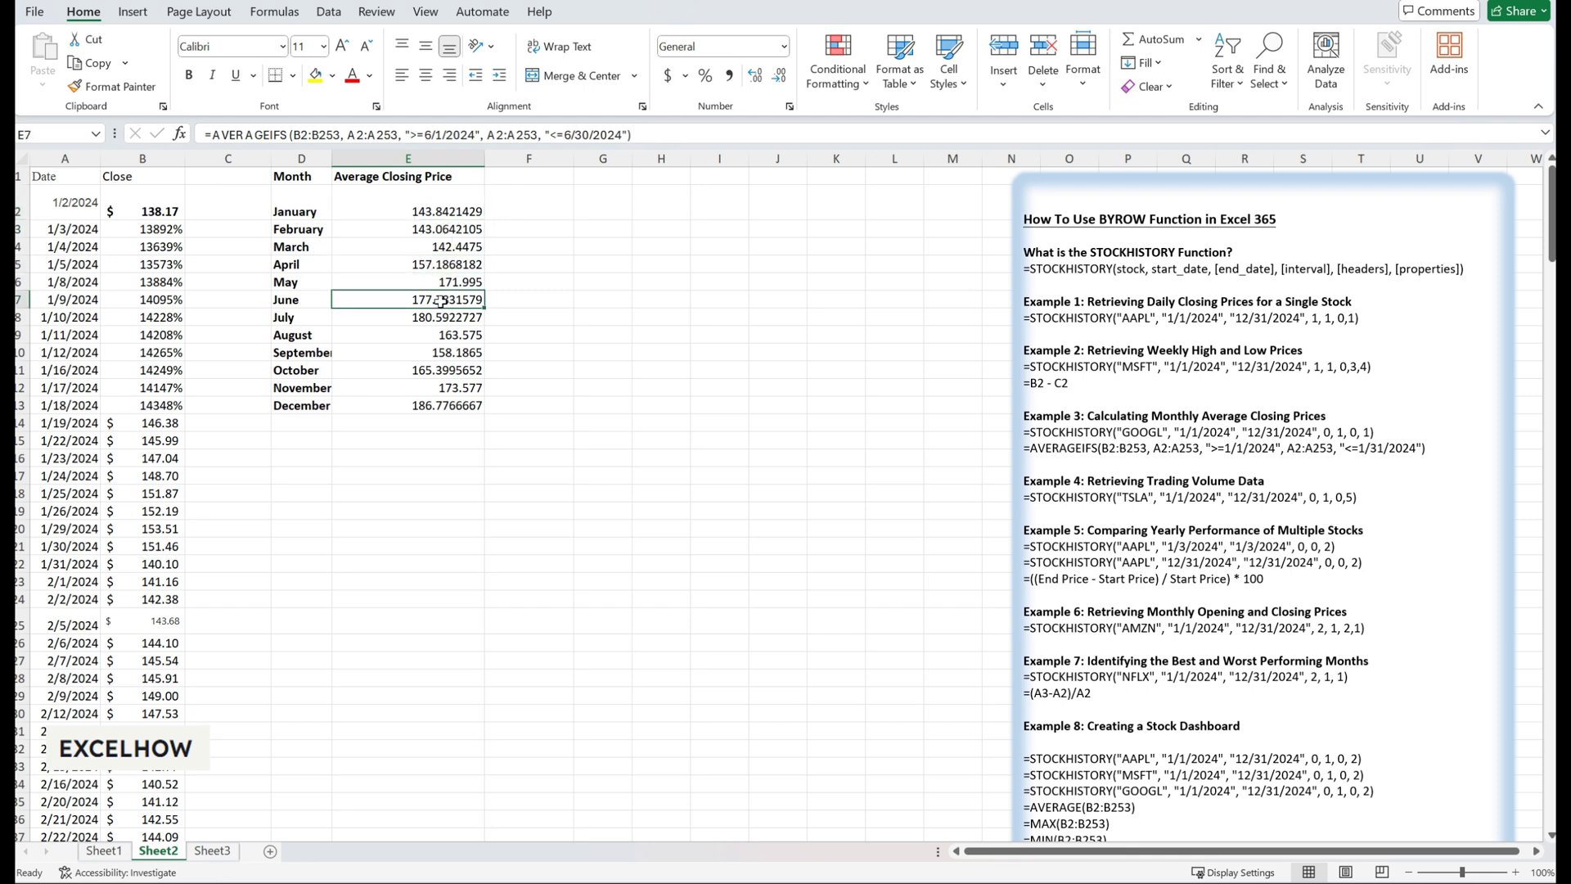
left_click_drag(429, 364, 430, 405)
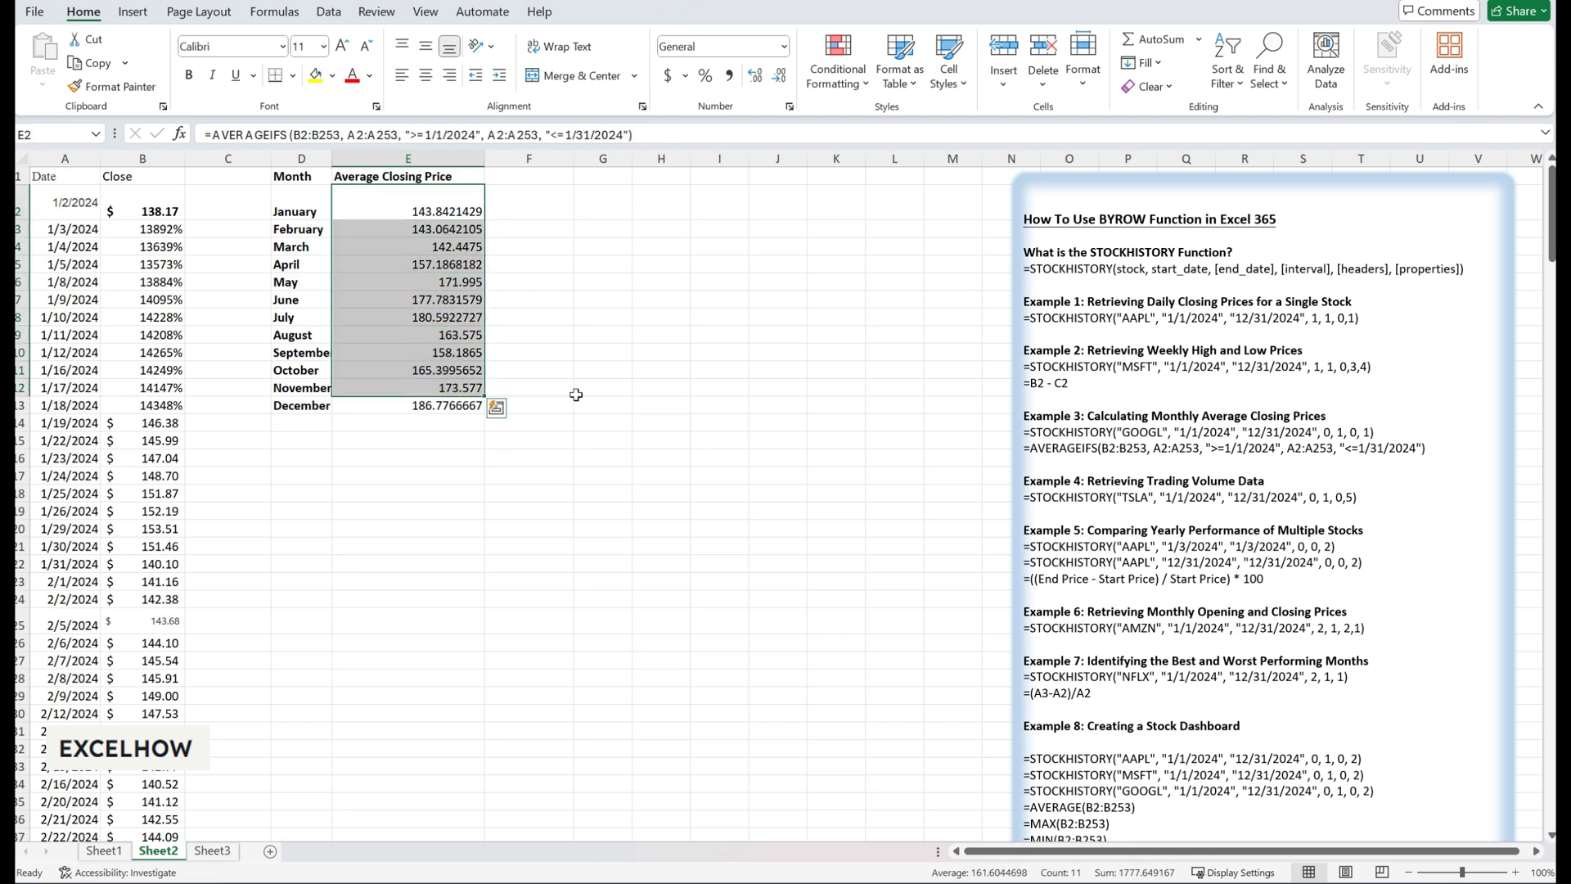
left_click(603, 387)
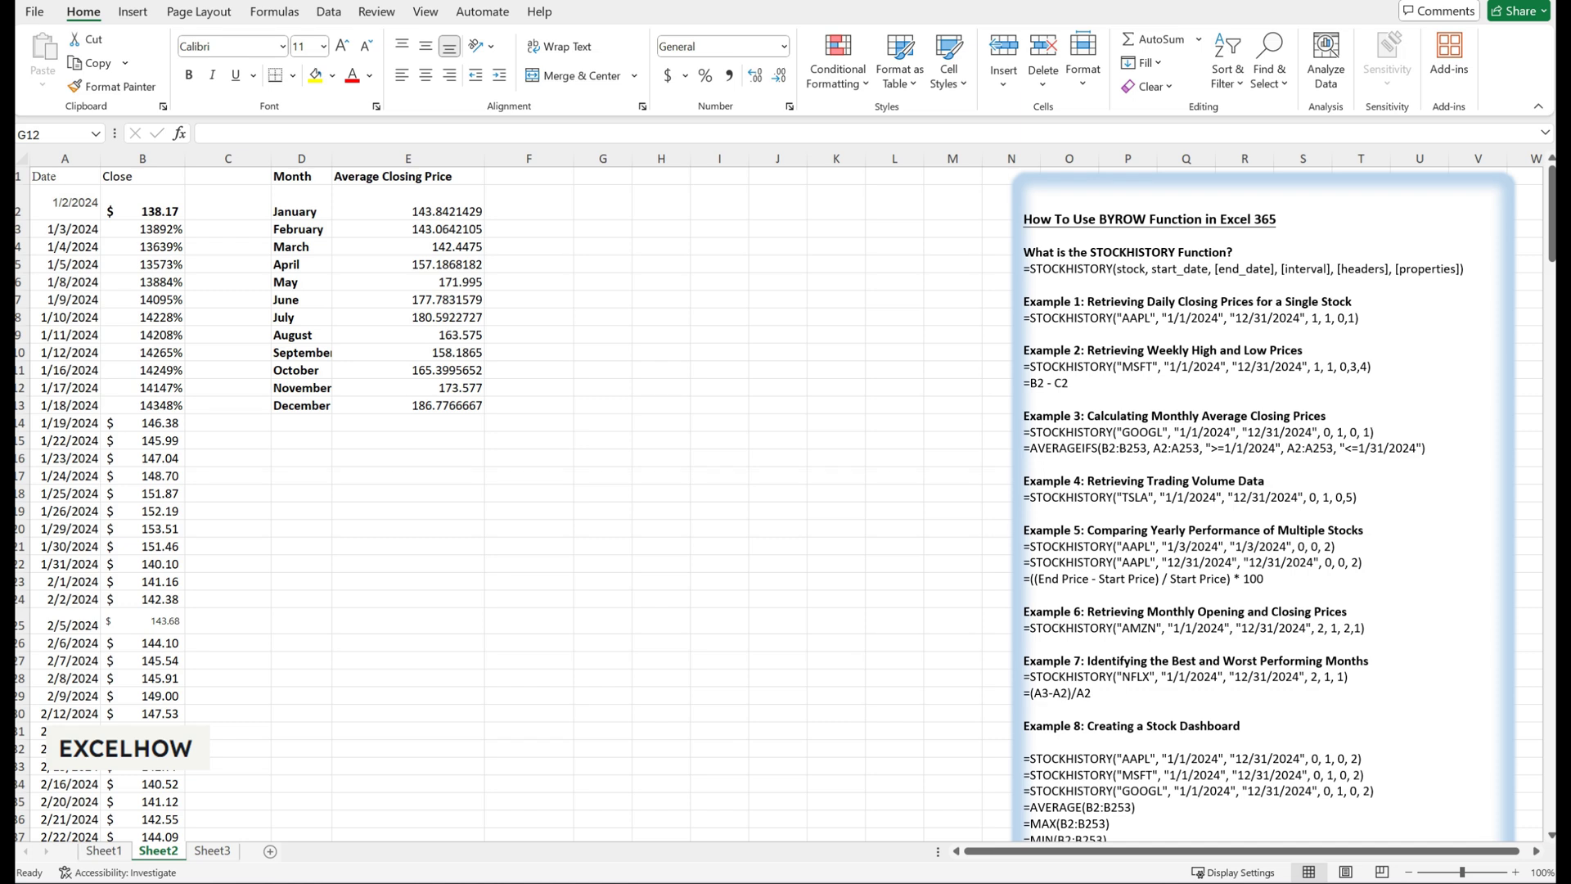
- Review the GOOGL Date and Close data alongside the Month and Average Closing Price table in D1:E13
left_click_drag(58, 178, 167, 491)
left_click(293, 211)
left_click_drag(304, 175, 491, 407)
left_click(536, 457)
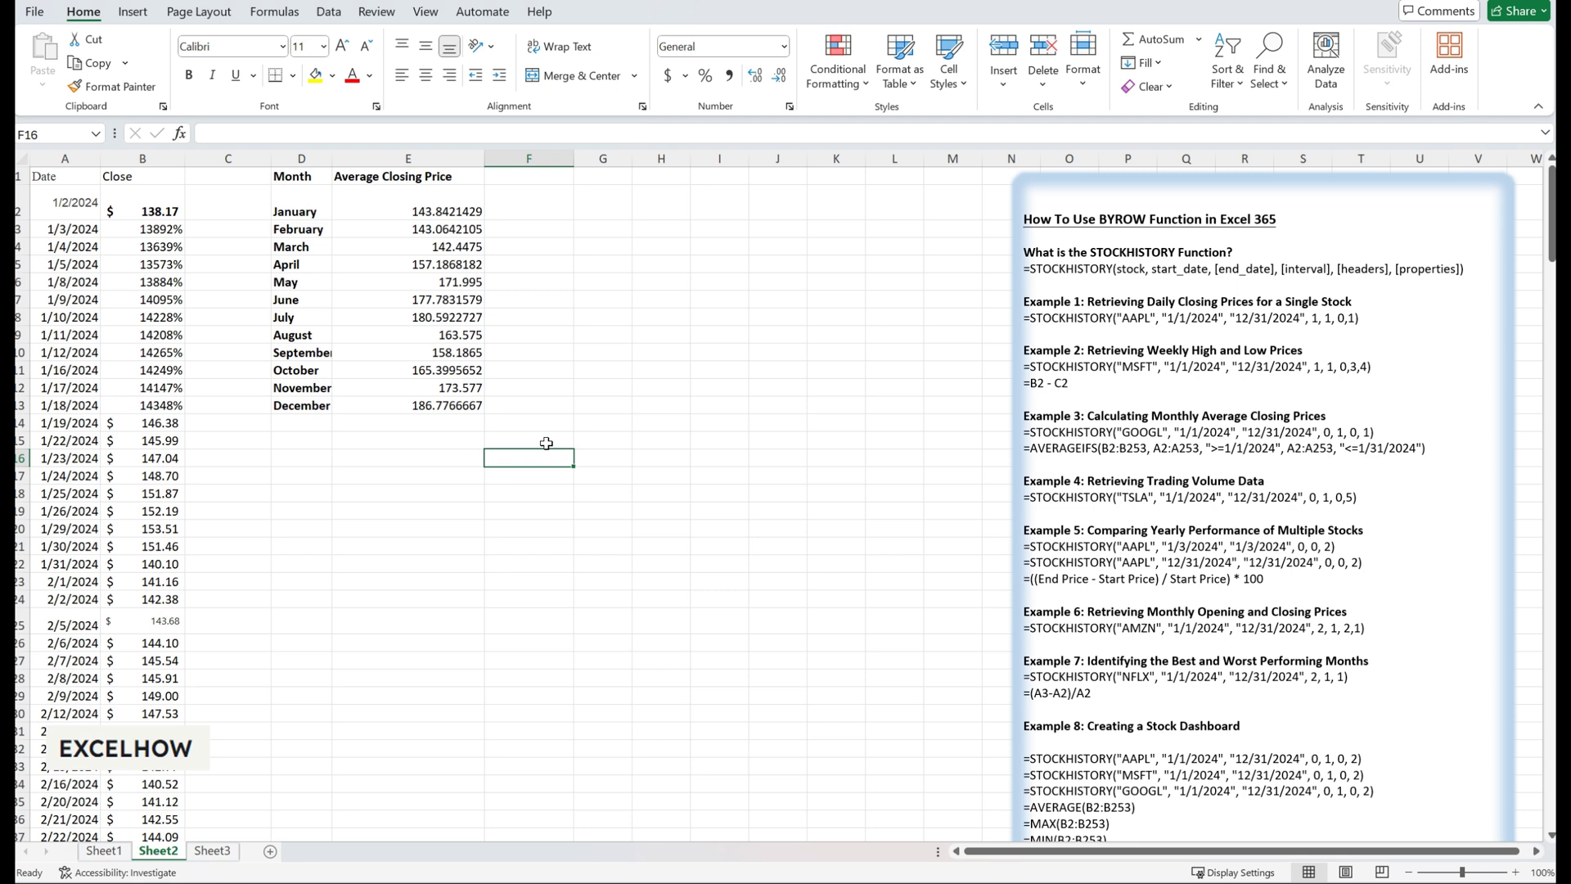
- On Sheet2, retrieve TSLA's daily trading volume in cell A1 with Example 4's =STOCKHISTORY("TSLA", "1/1/2024", "12/31/2024", 0, 1, 0,5)
left_click(616, 479)
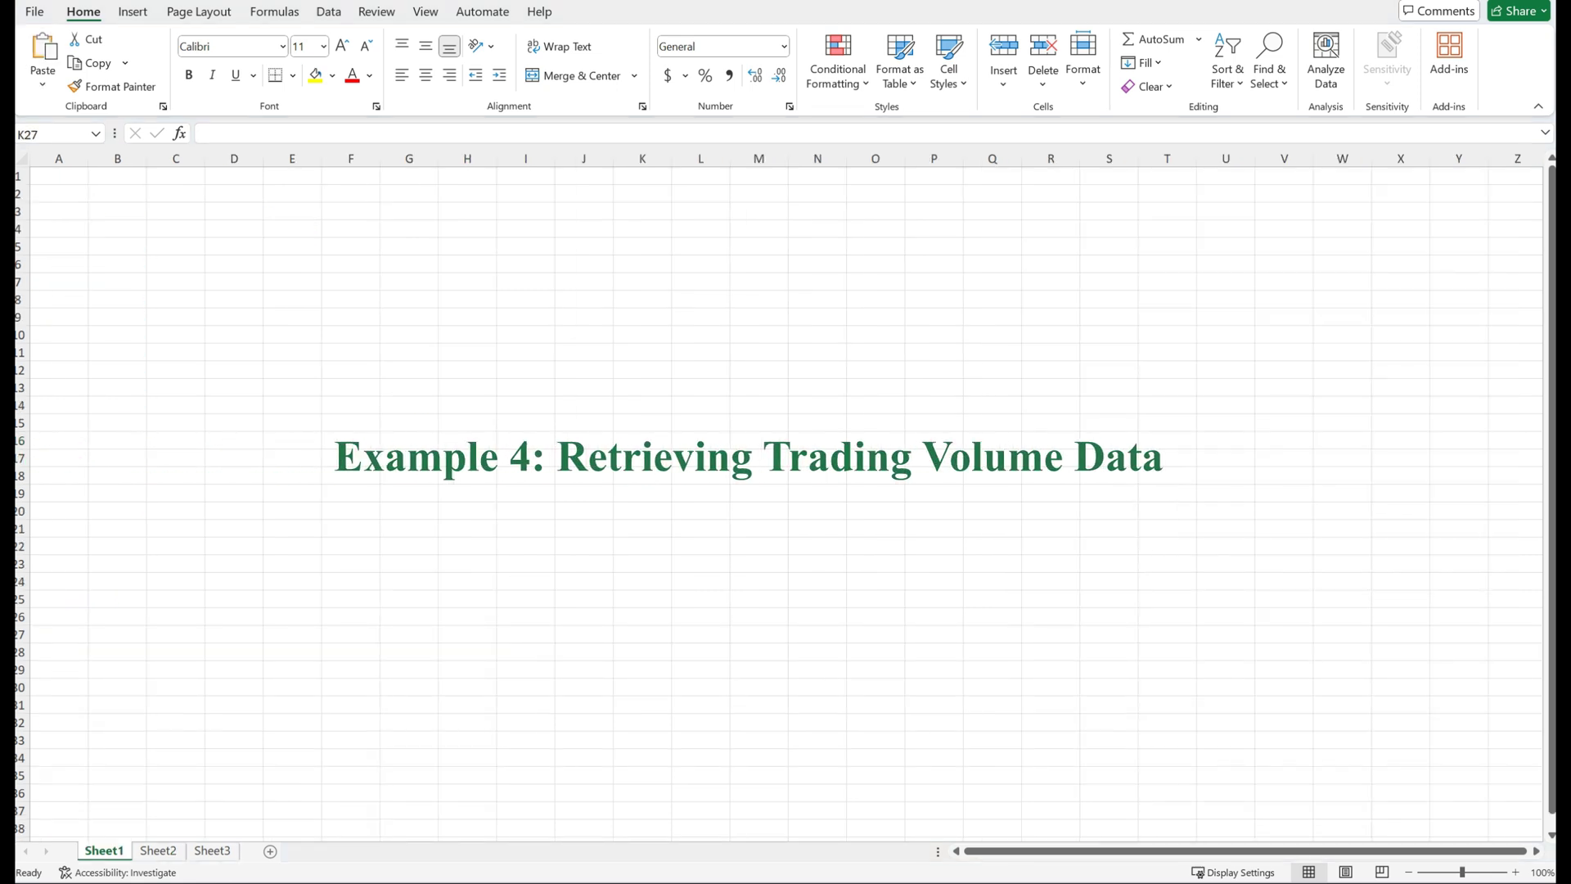
left_click(628, 632)
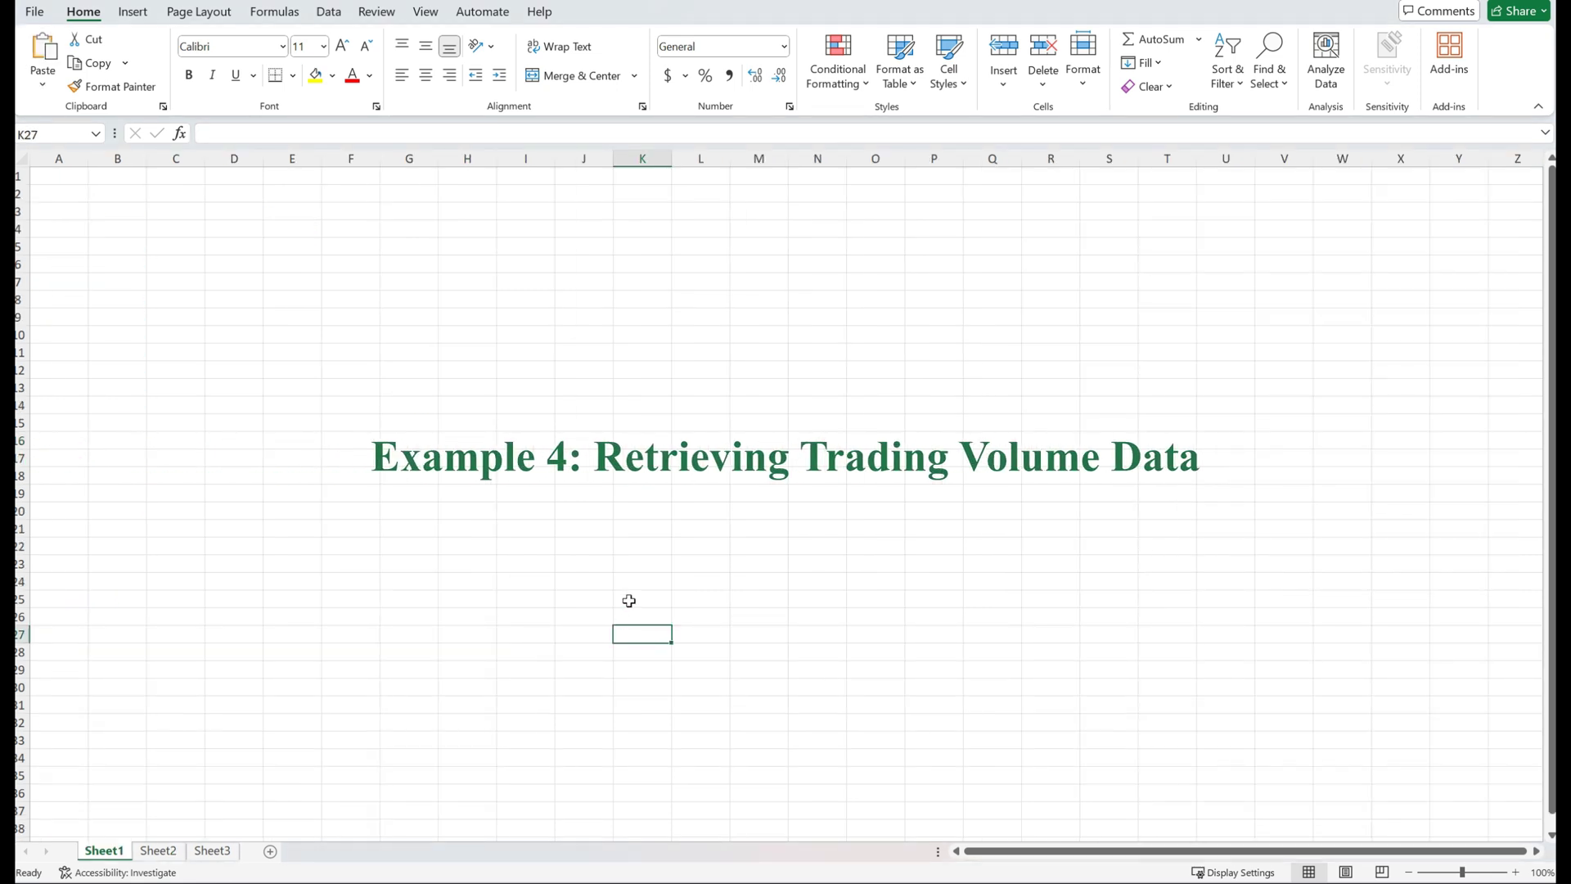
left_click(169, 851)
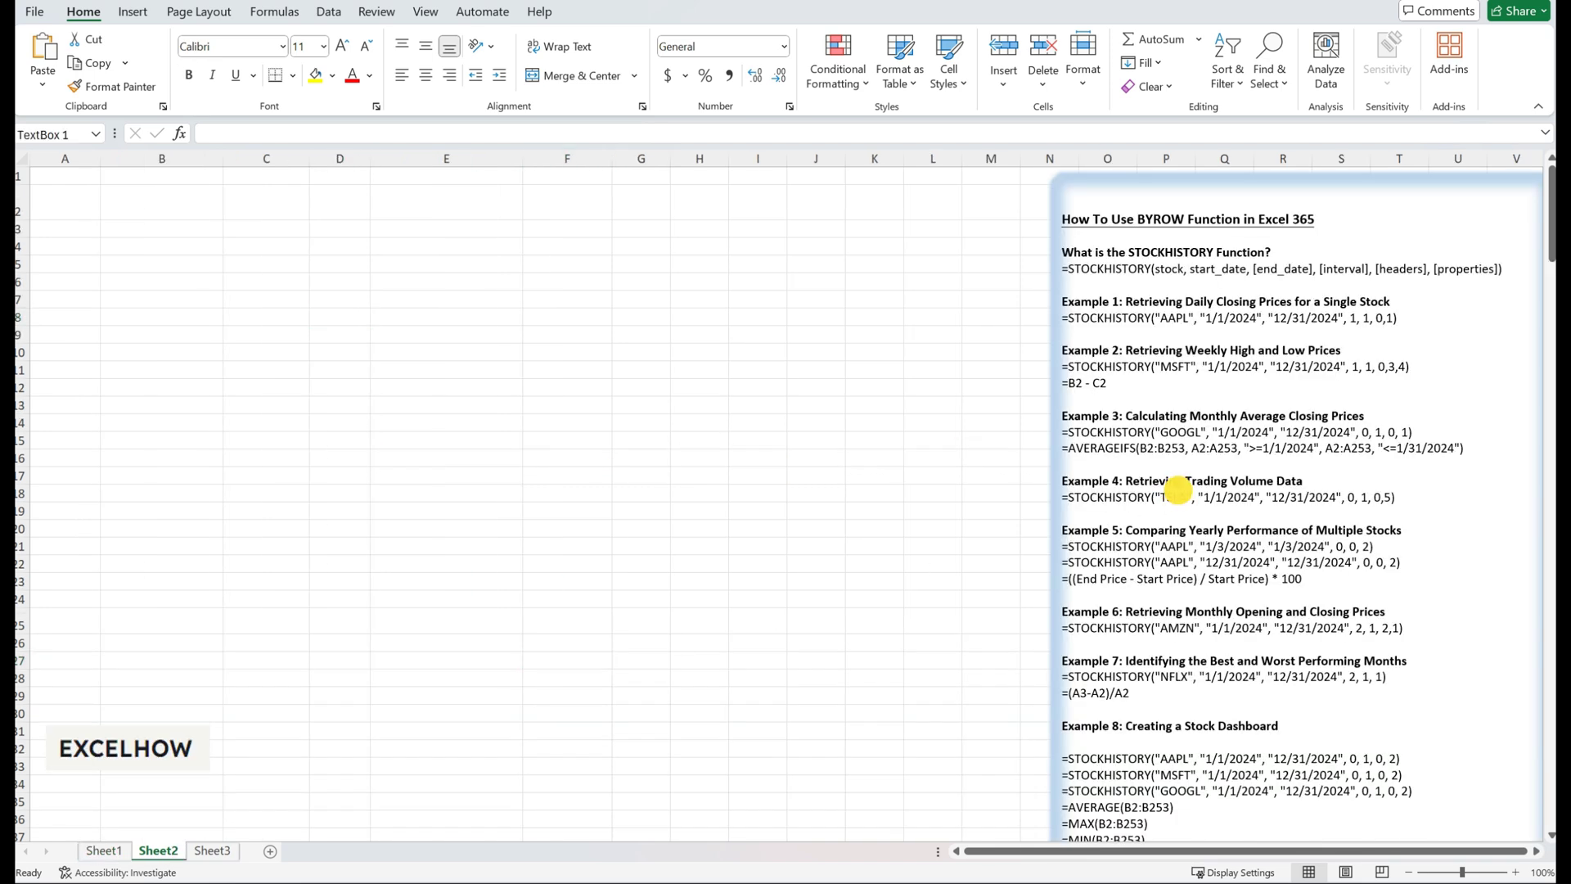
left_click(1160, 481)
left_click_drag(1126, 481, 1300, 490)
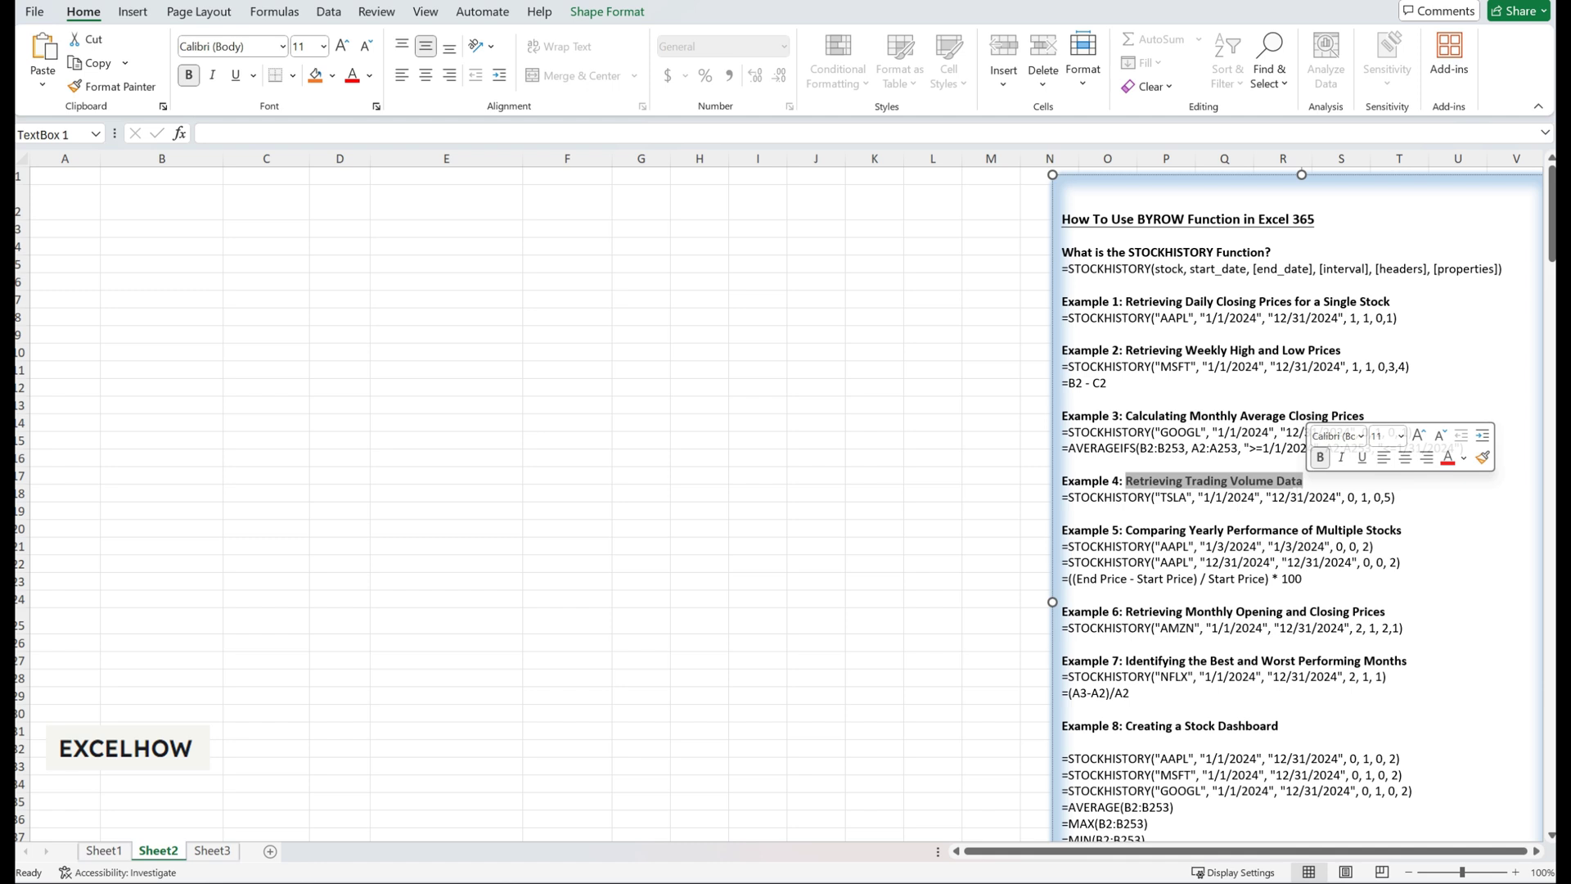
left_click(1063, 497)
left_click_drag(1114, 497, 1430, 498)
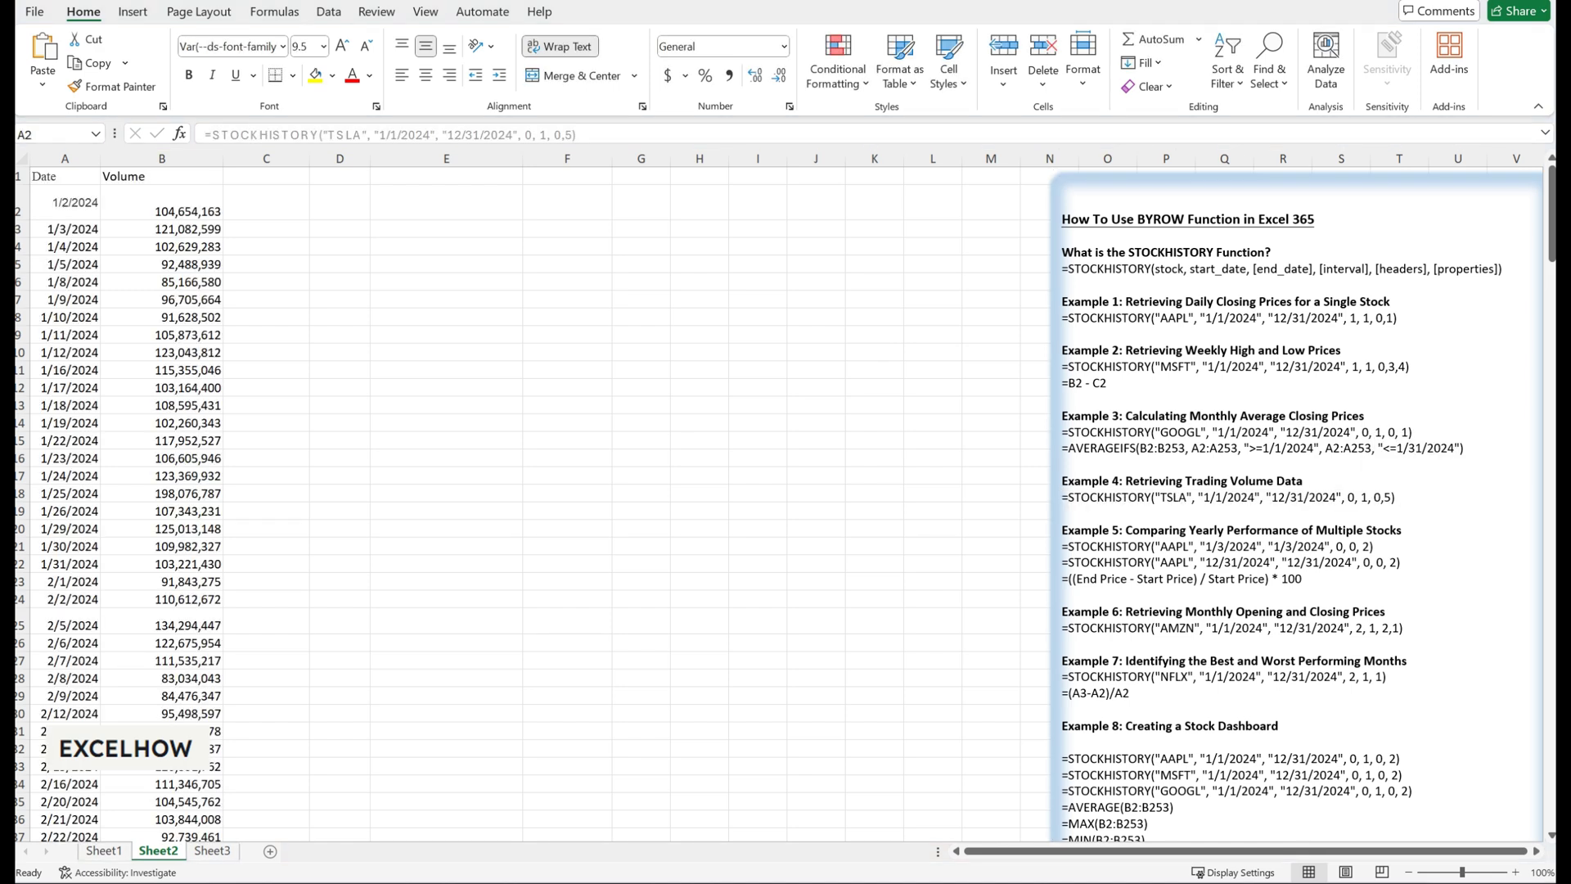
- Review the TSLA Date and Volume data spilled into columns A and B
left_click_drag(45, 176, 164, 478)
left_click(338, 439)
left_click(302, 417)
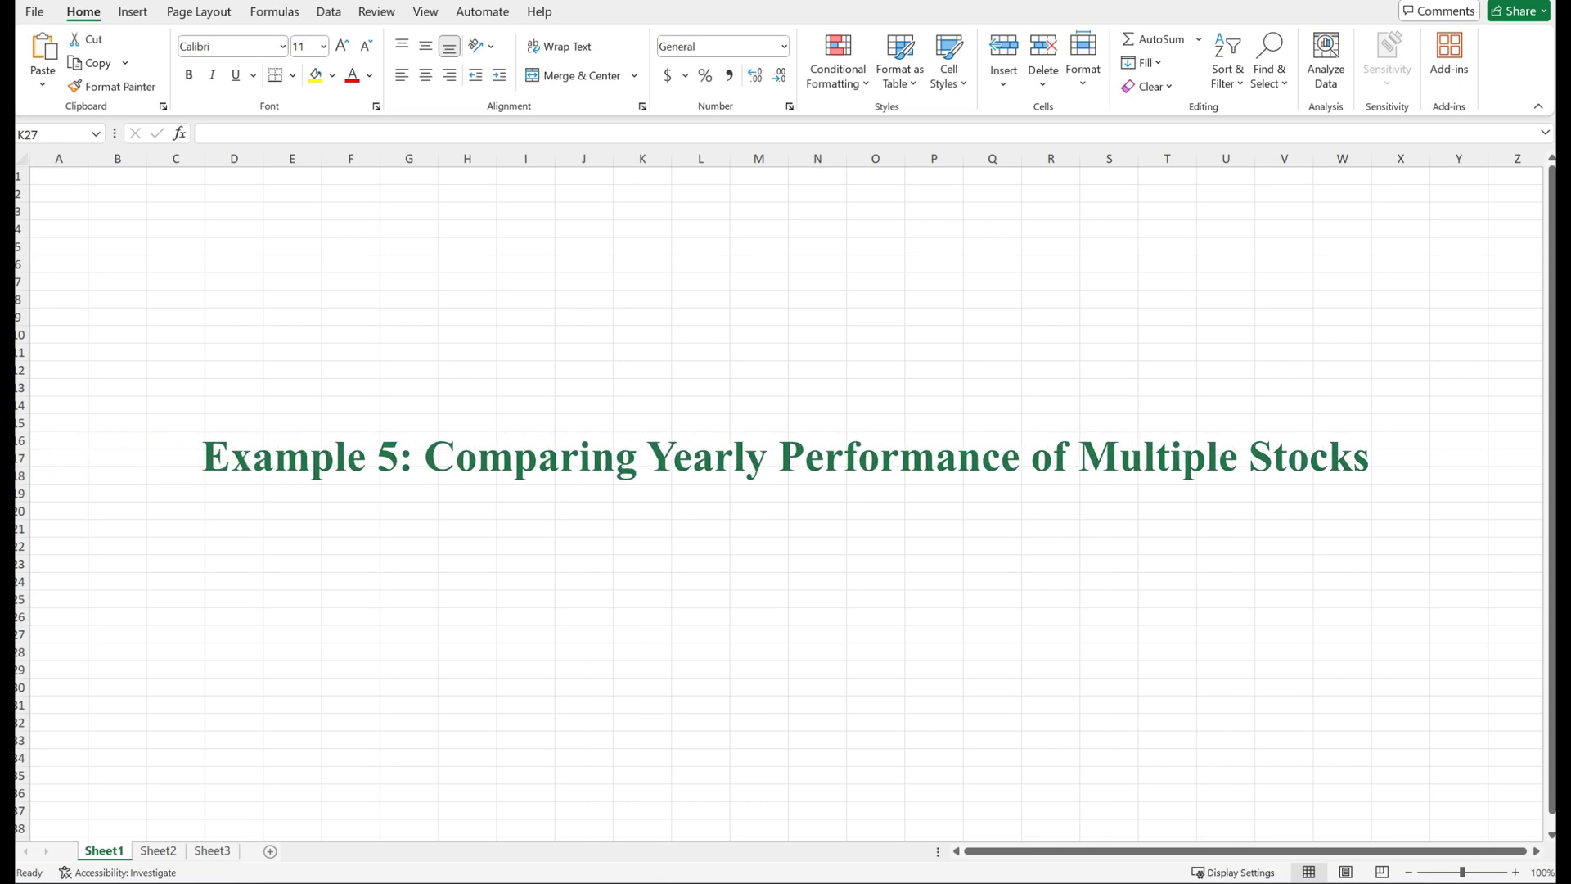
- Open Sheet2 and examine Example 5's heading and Apple's start-date and end-date STOCKHISTORY formulas in the notes
left_click(605, 537)
left_click(161, 850)
left_click(1369, 581)
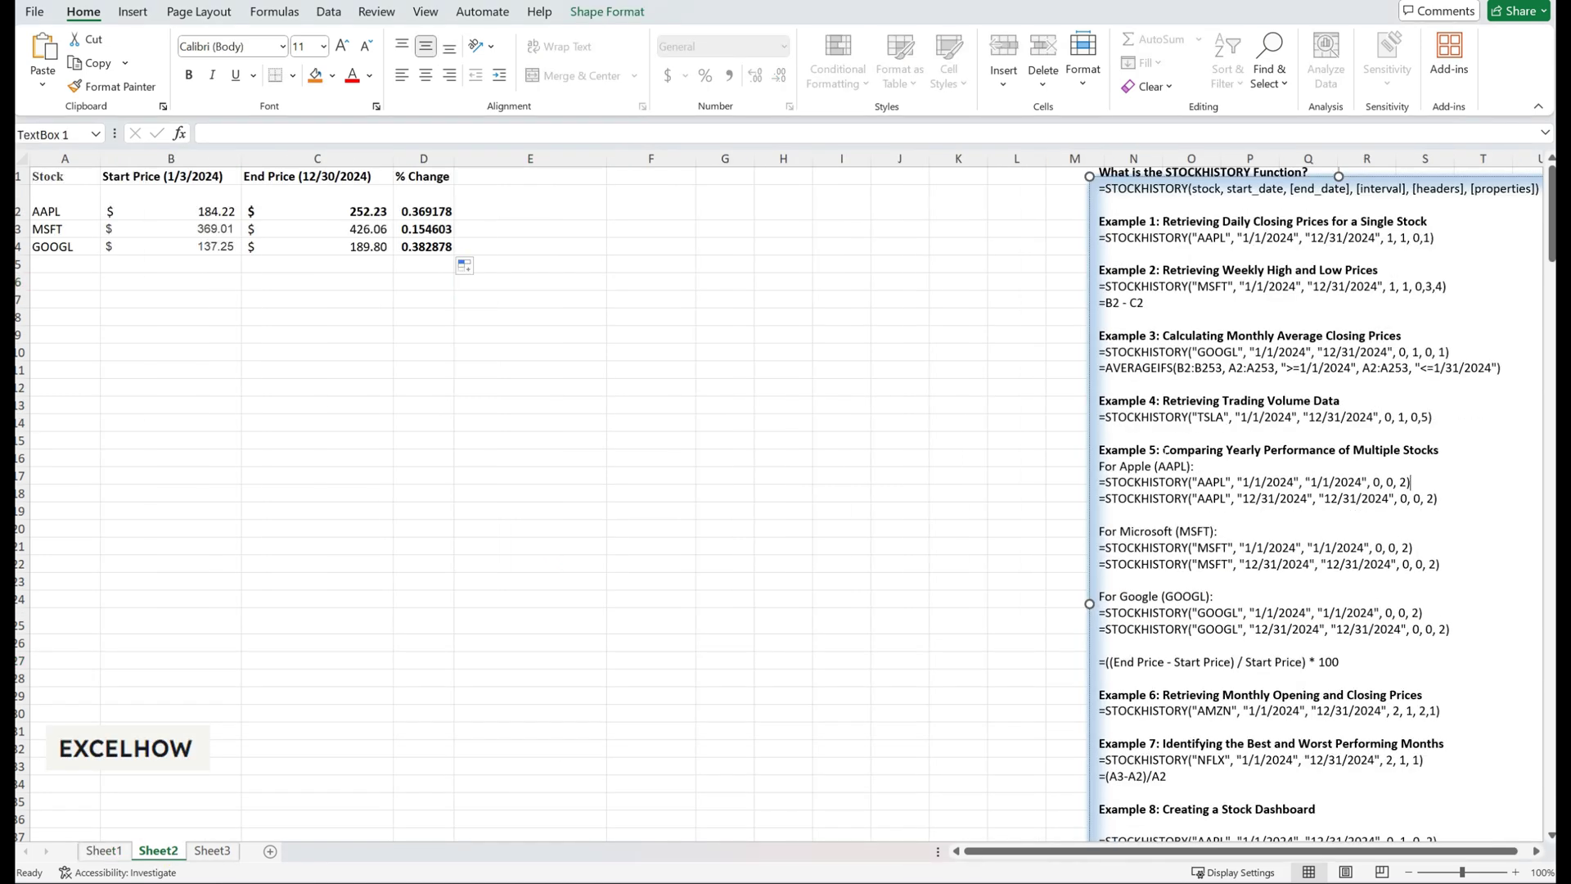
left_click_drag(1164, 450, 1440, 468)
left_click(1313, 496)
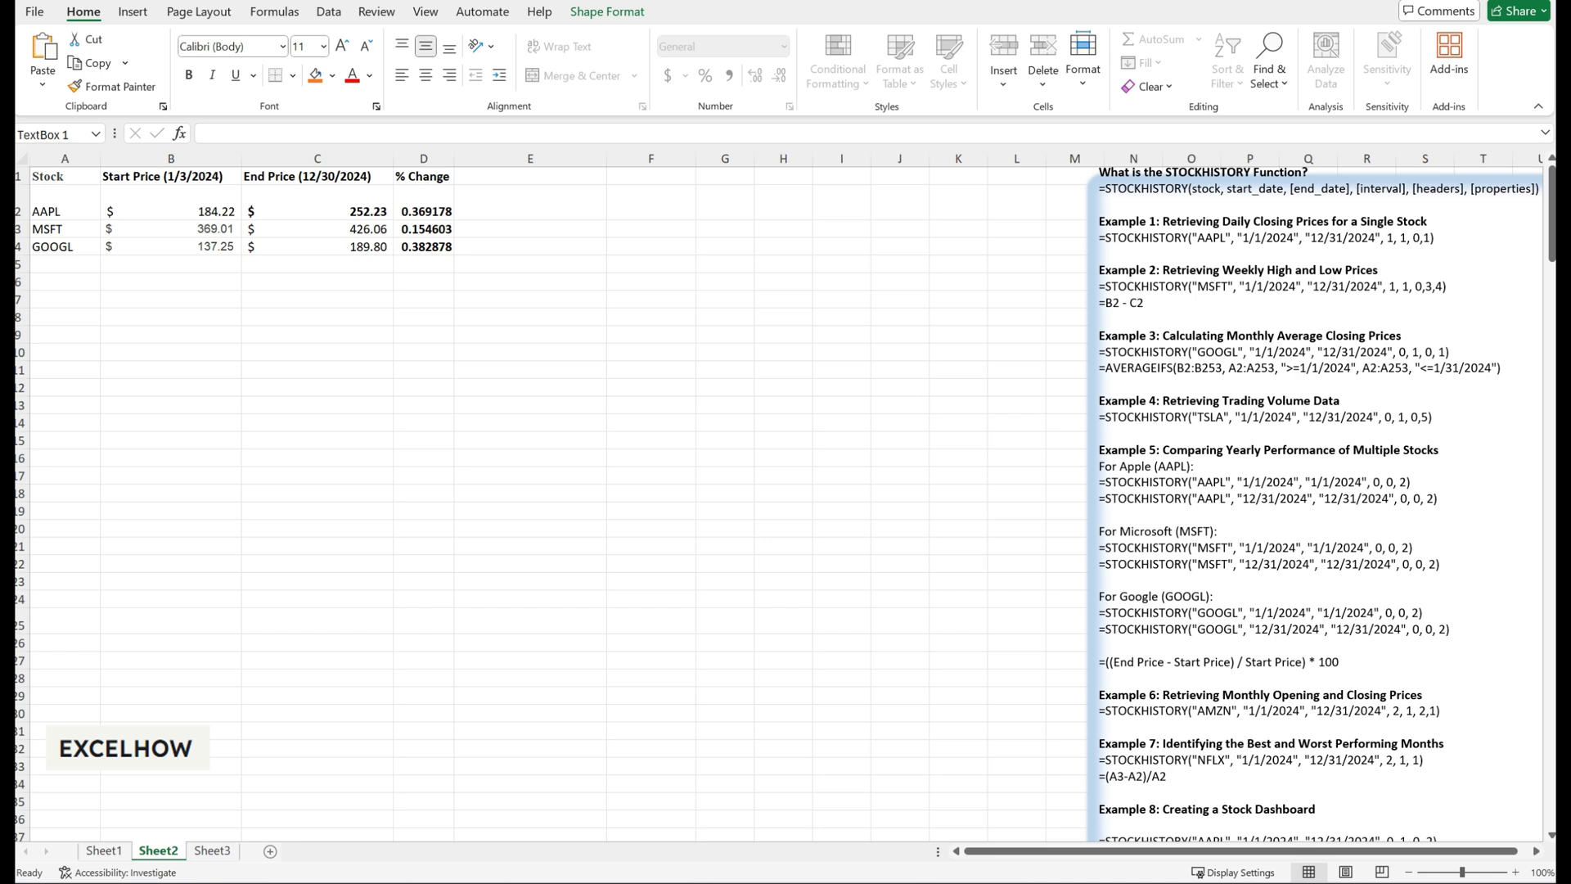
left_click(1313, 497)
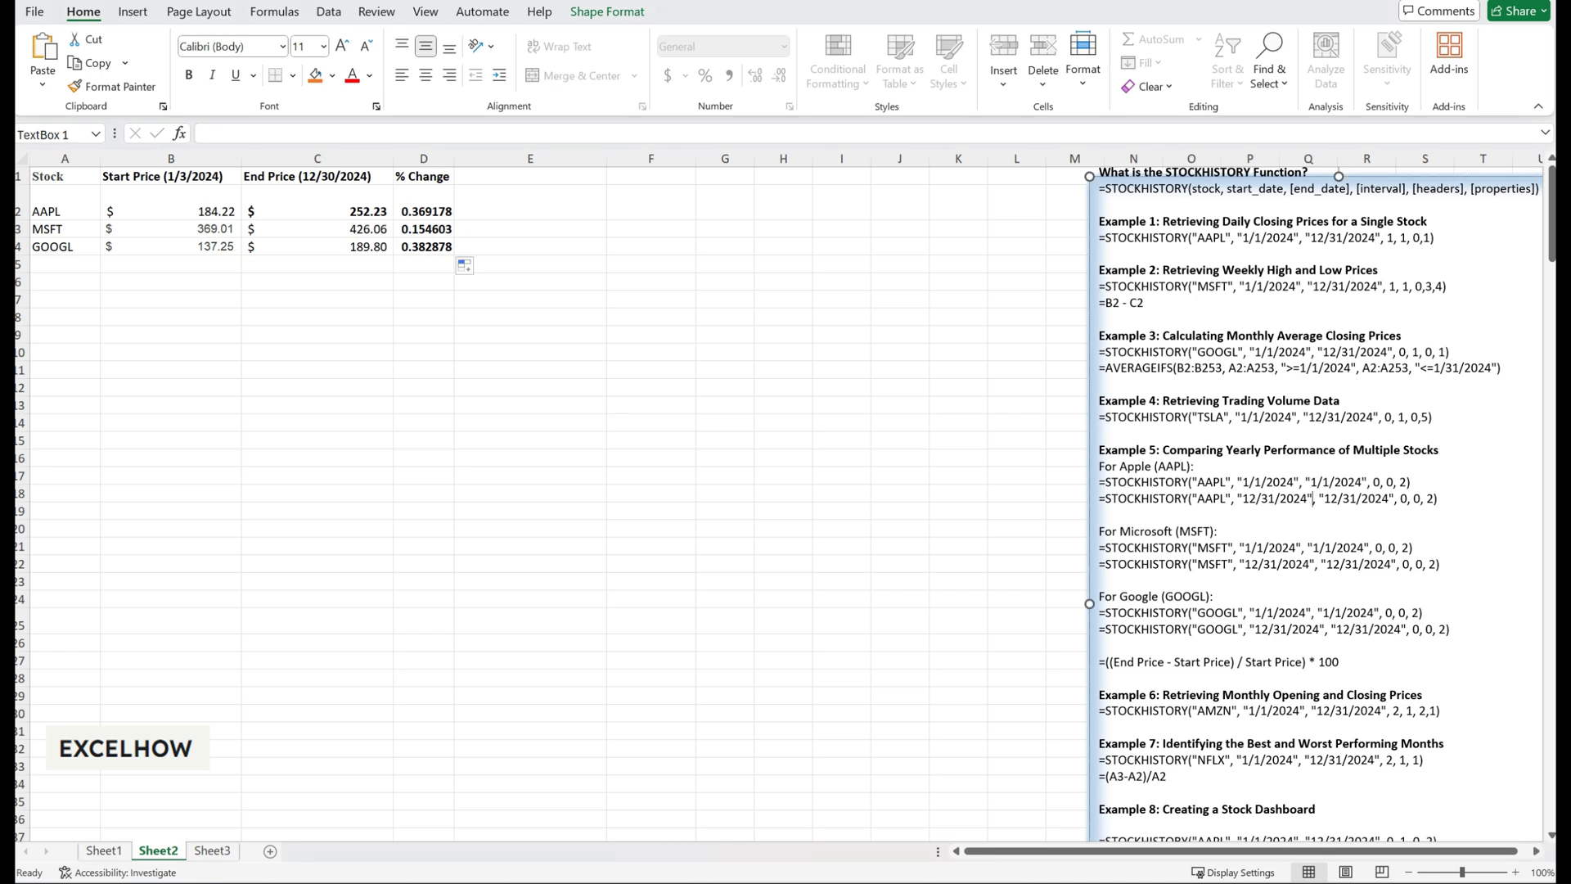
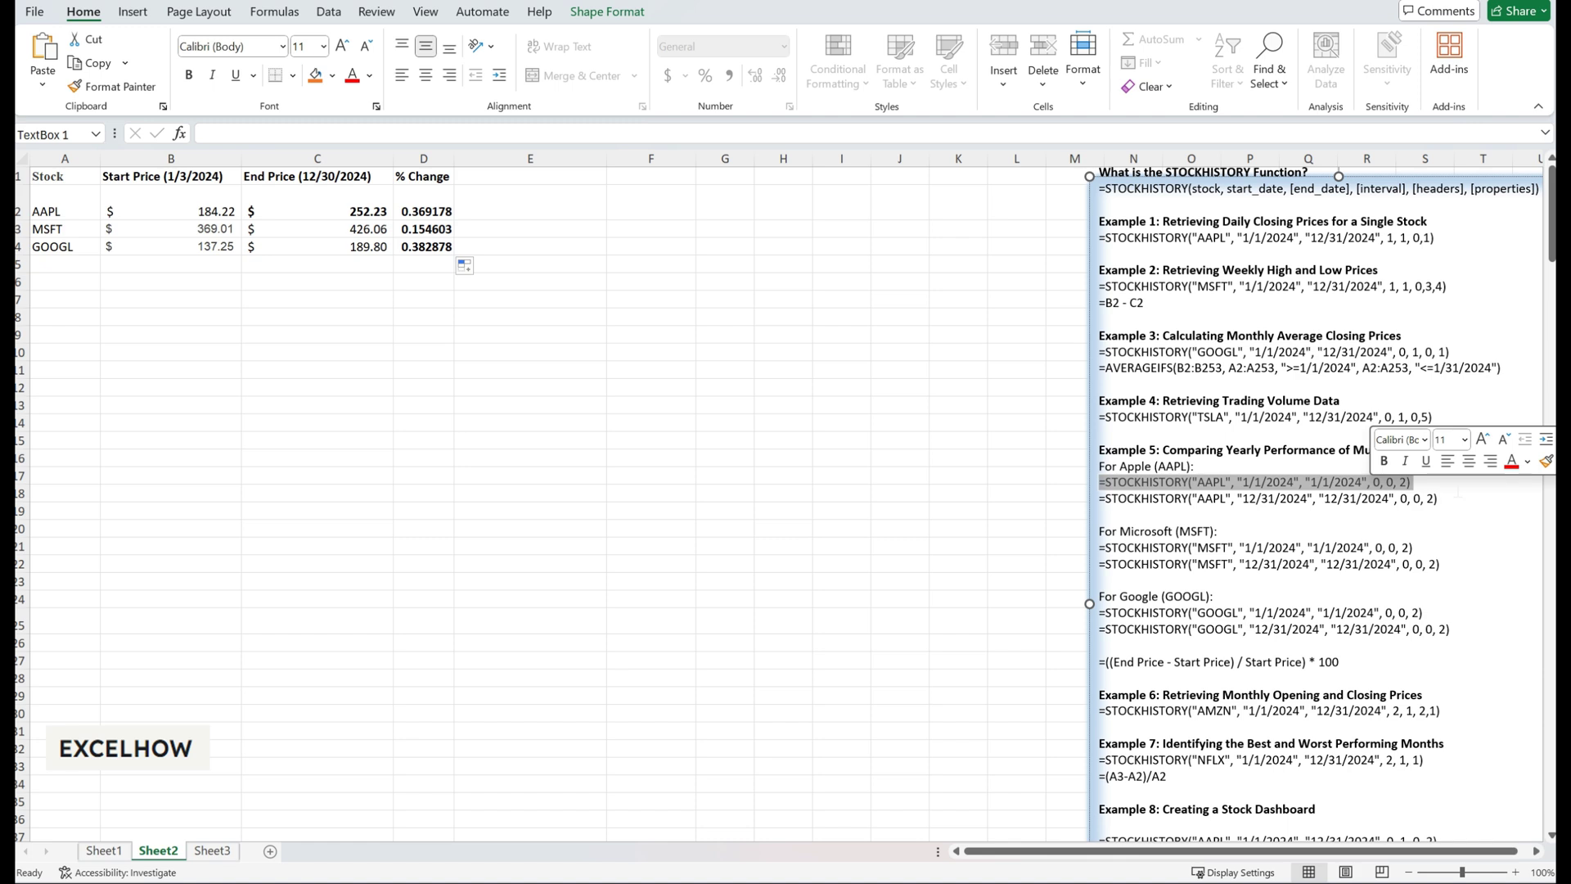
left_click_drag(1099, 499, 1445, 496)
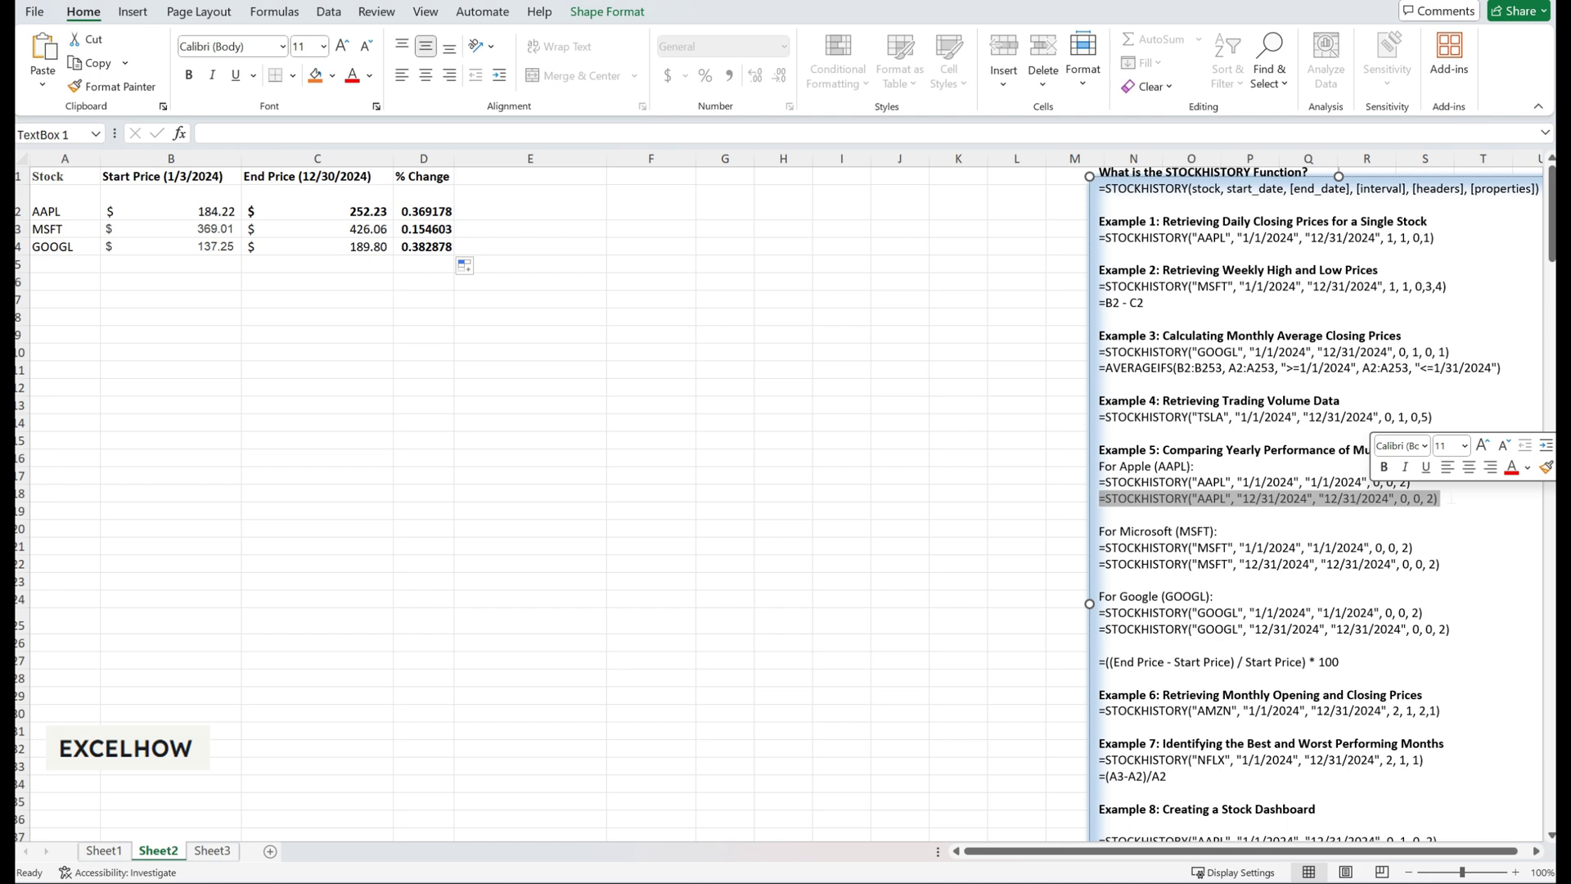
- Examine Microsoft's start-date and end-date STOCKHISTORY formulas in the Example 5 notes
scroll(1449, 497, "down", 1)
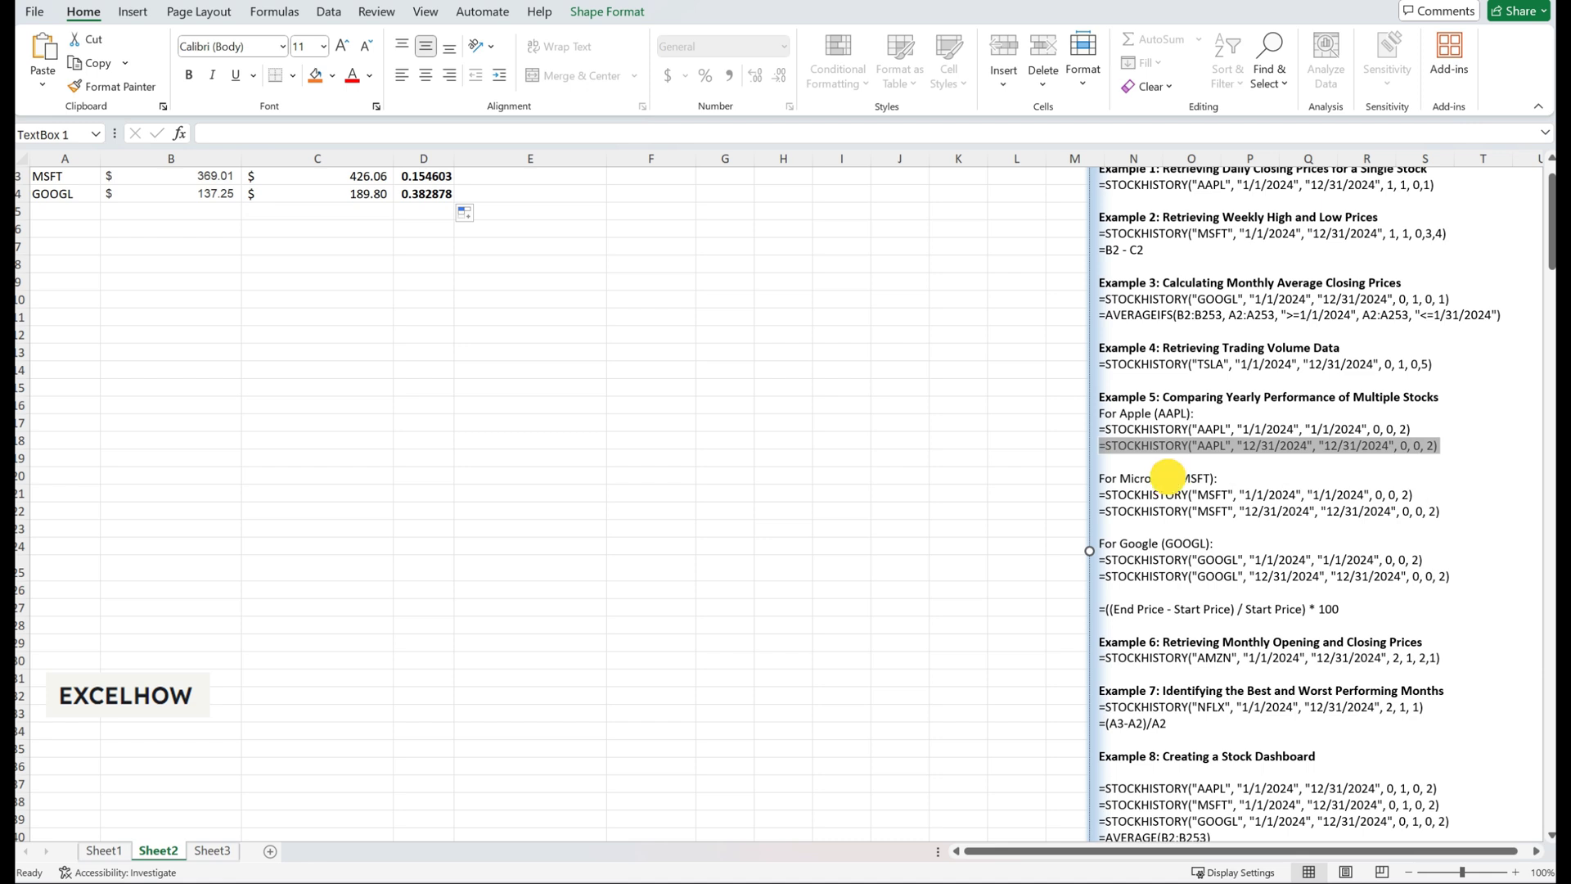
double_click(1145, 477)
left_click_drag(1104, 494, 1364, 494)
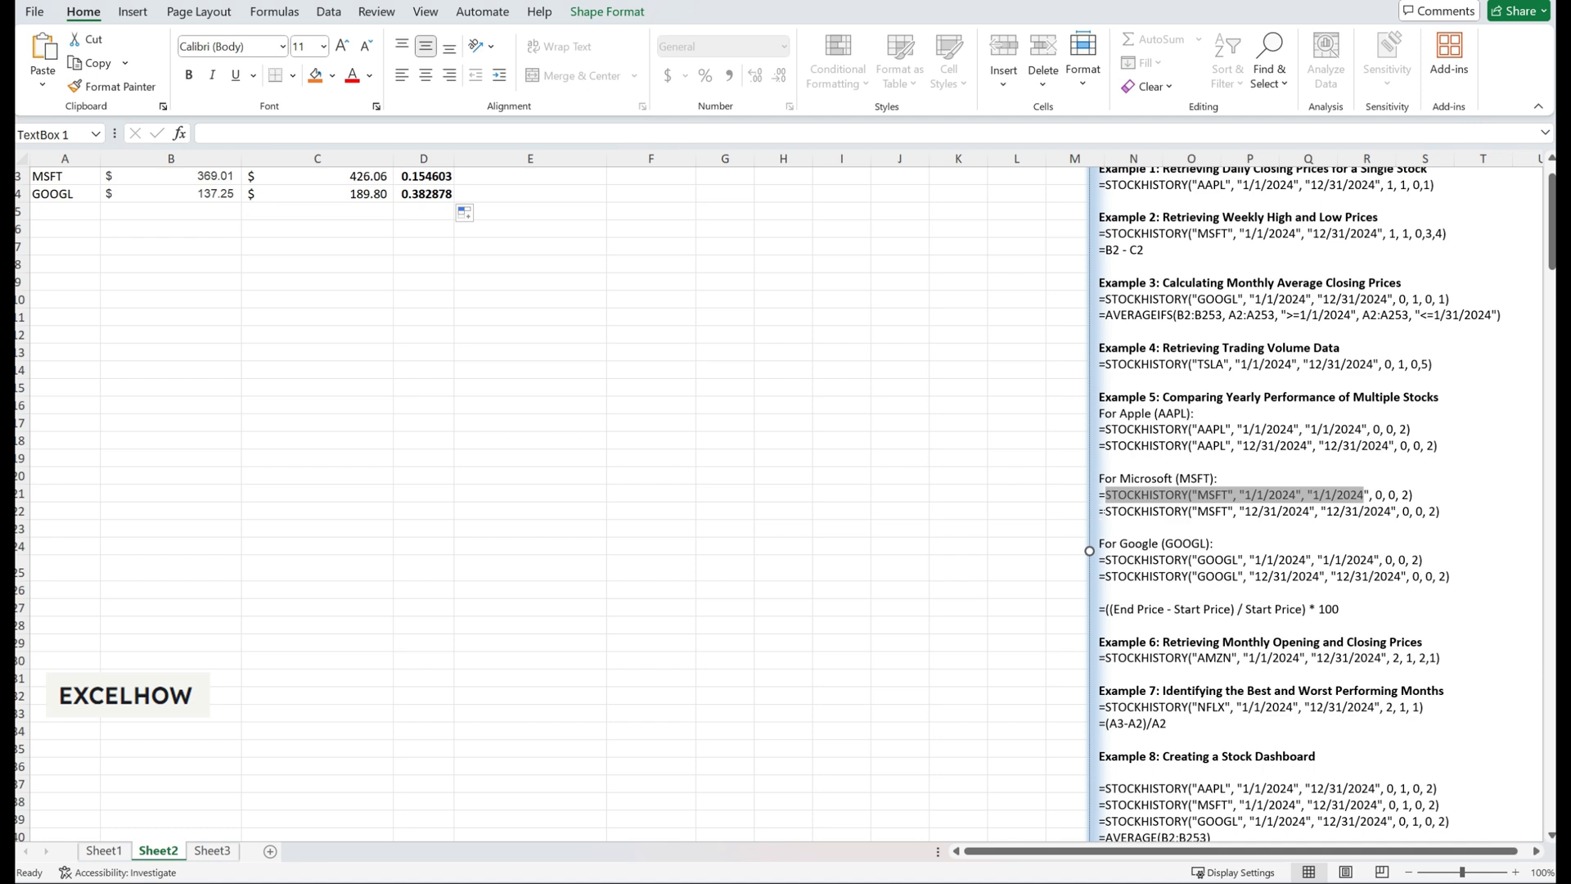
triple_click(1332, 511)
- Examine Google's start-date and end-date STOCKHISTORY formulas in the Example 5 notes
scroll(1419, 542, "down", 1)
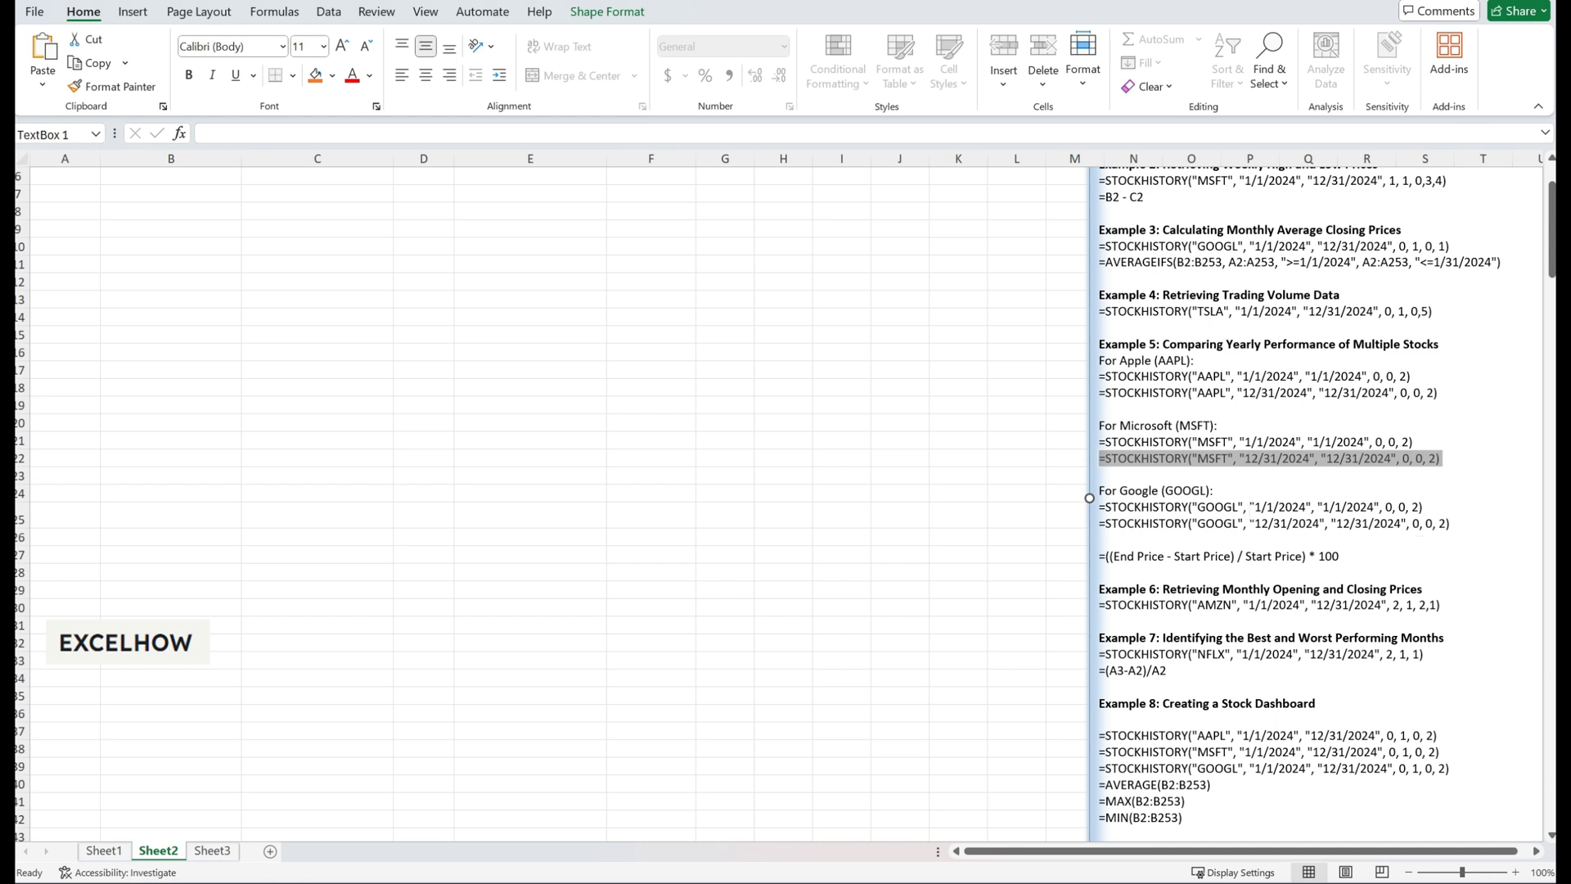
left_click_drag(1104, 524, 1433, 523)
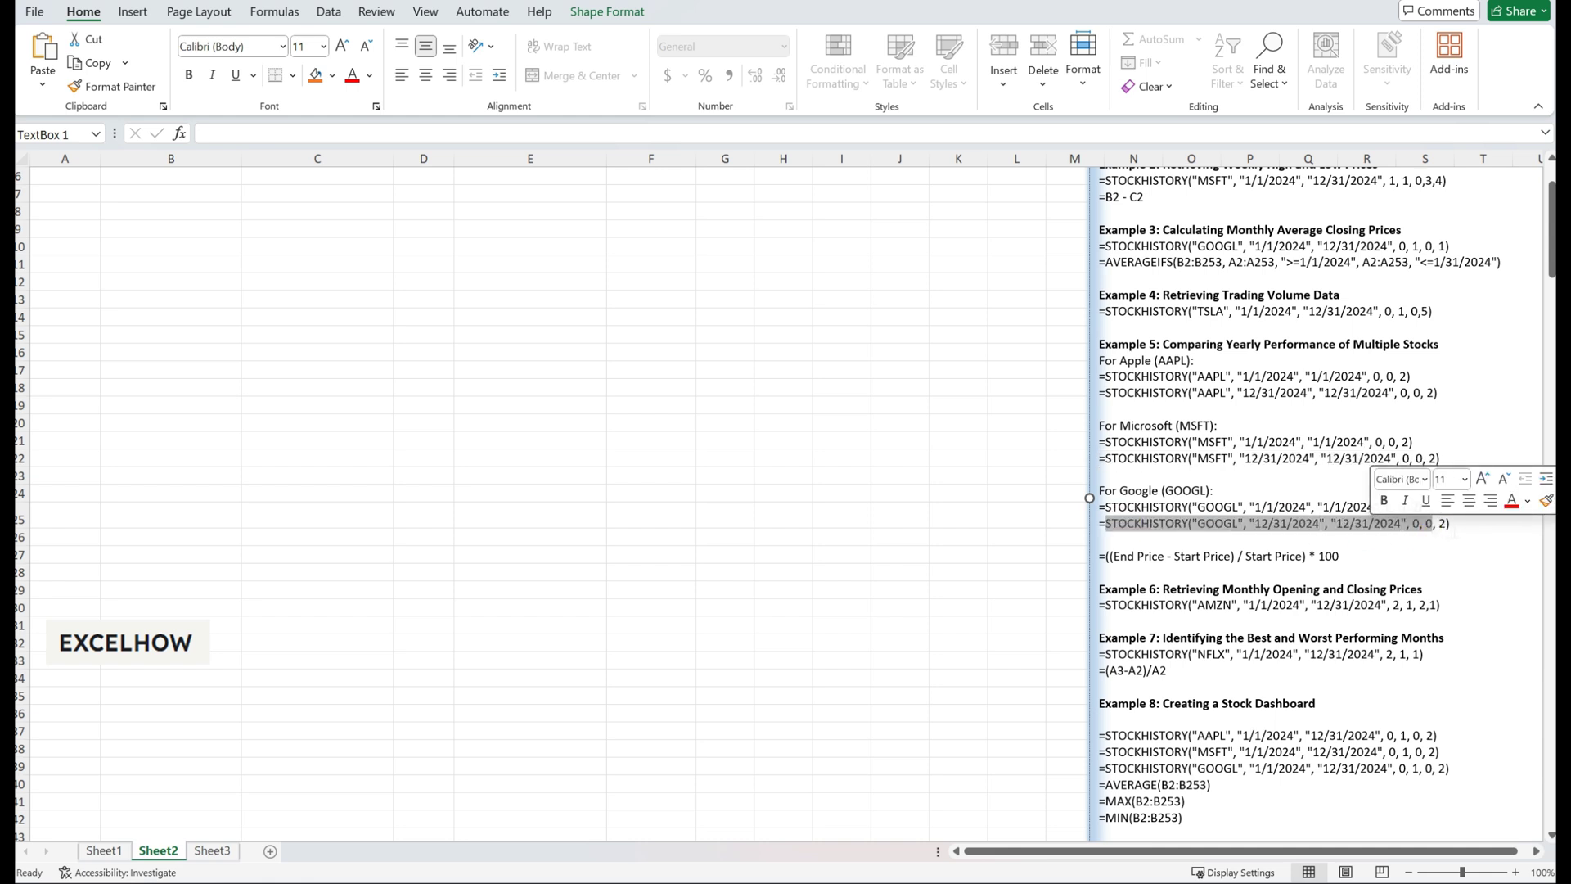
key("End")
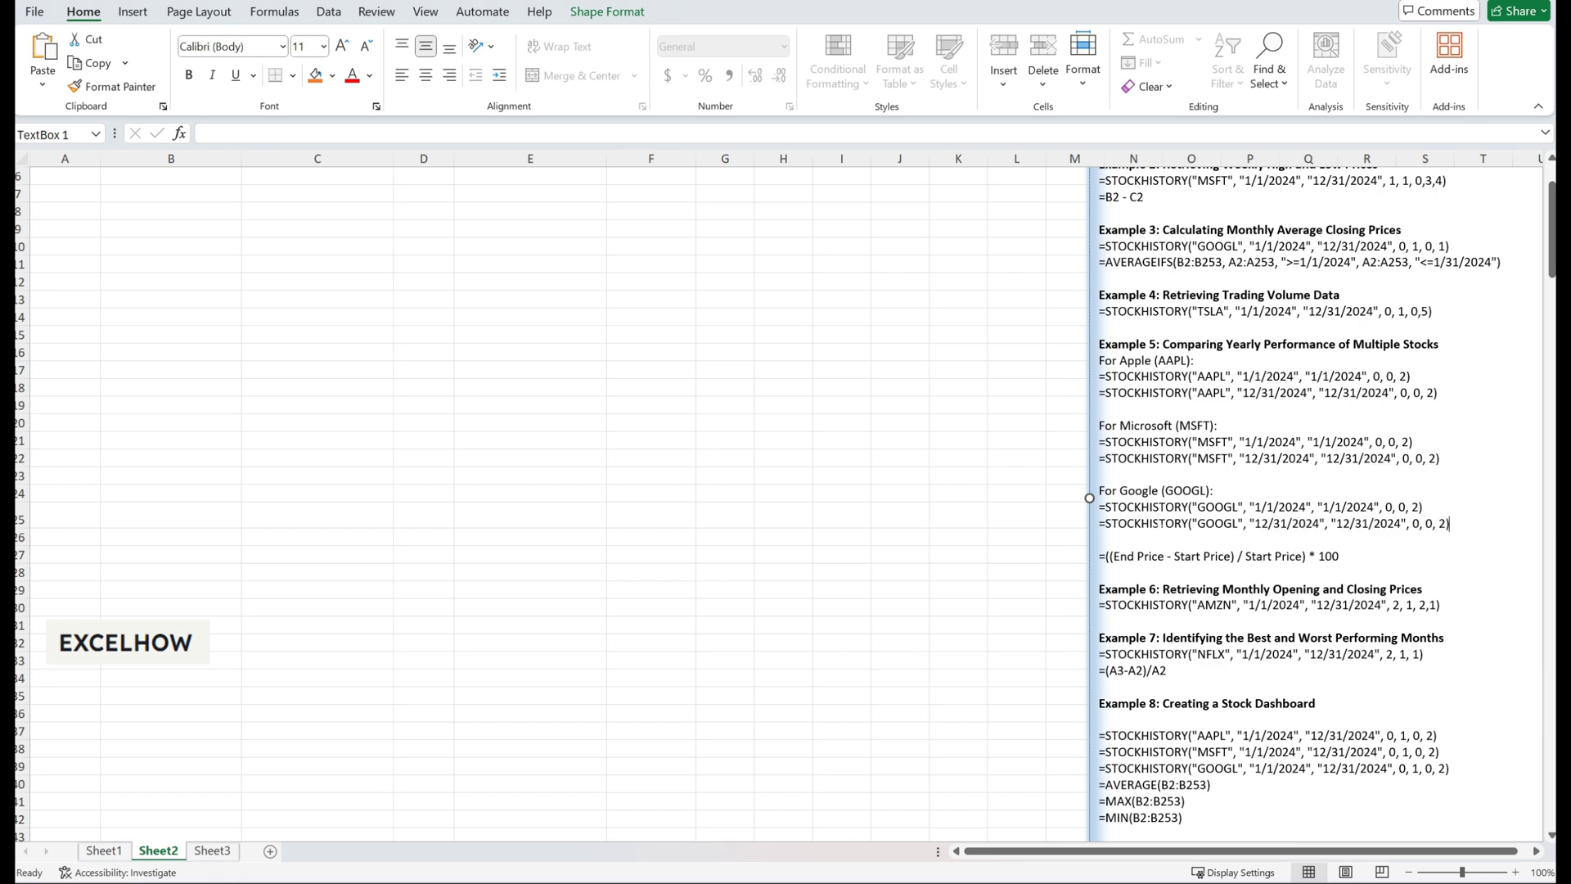
triple_click(1227, 488)
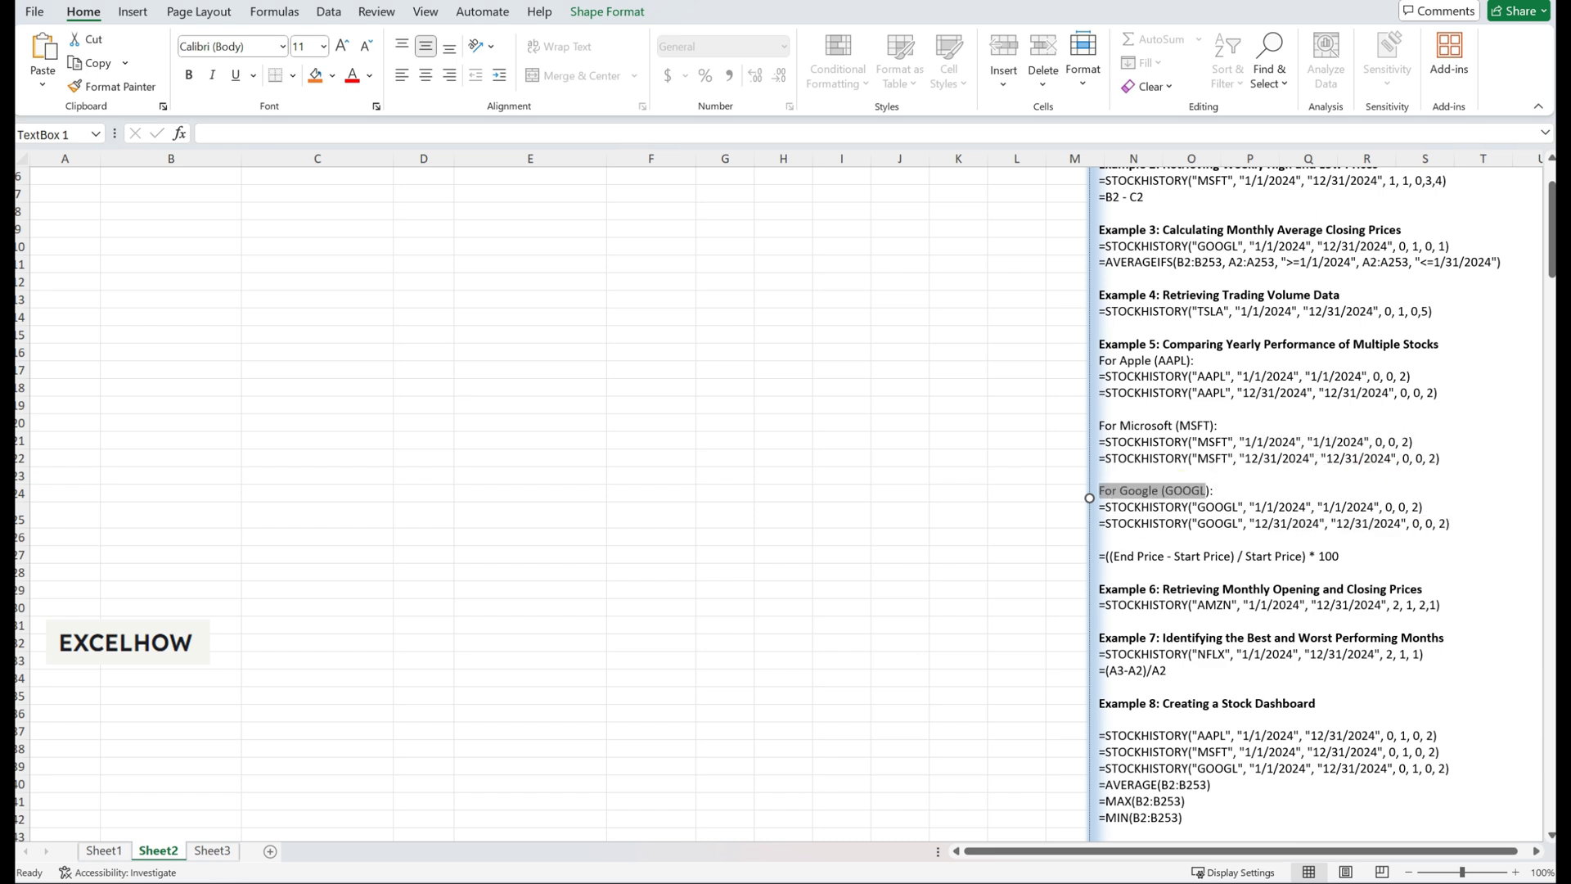
left_click_drag(1105, 507, 1375, 507)
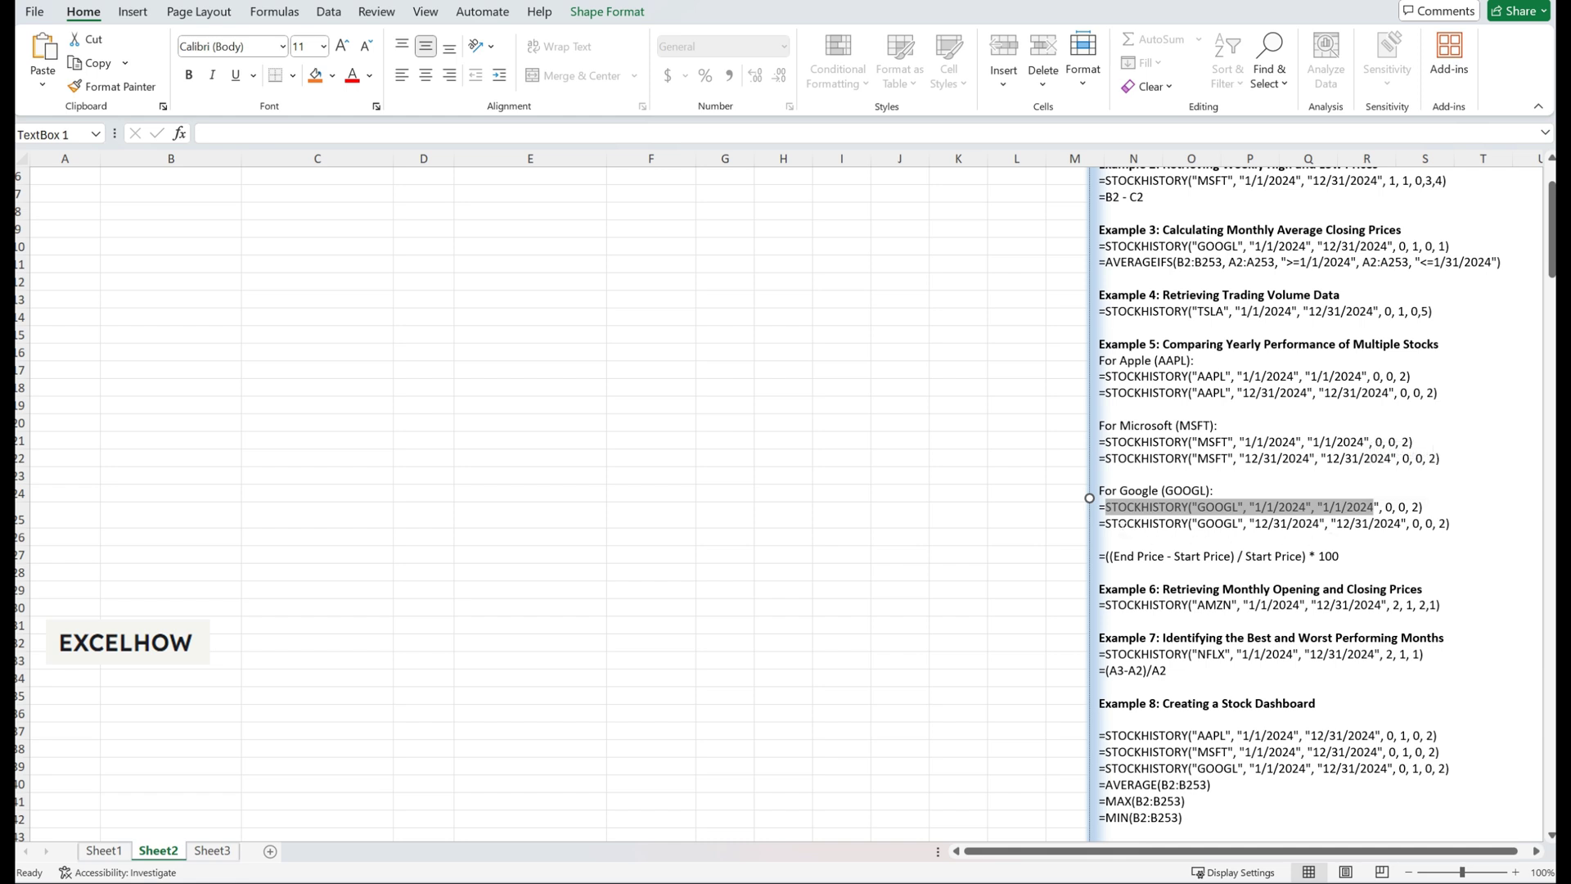
triple_click(1288, 522)
left_click(1454, 545)
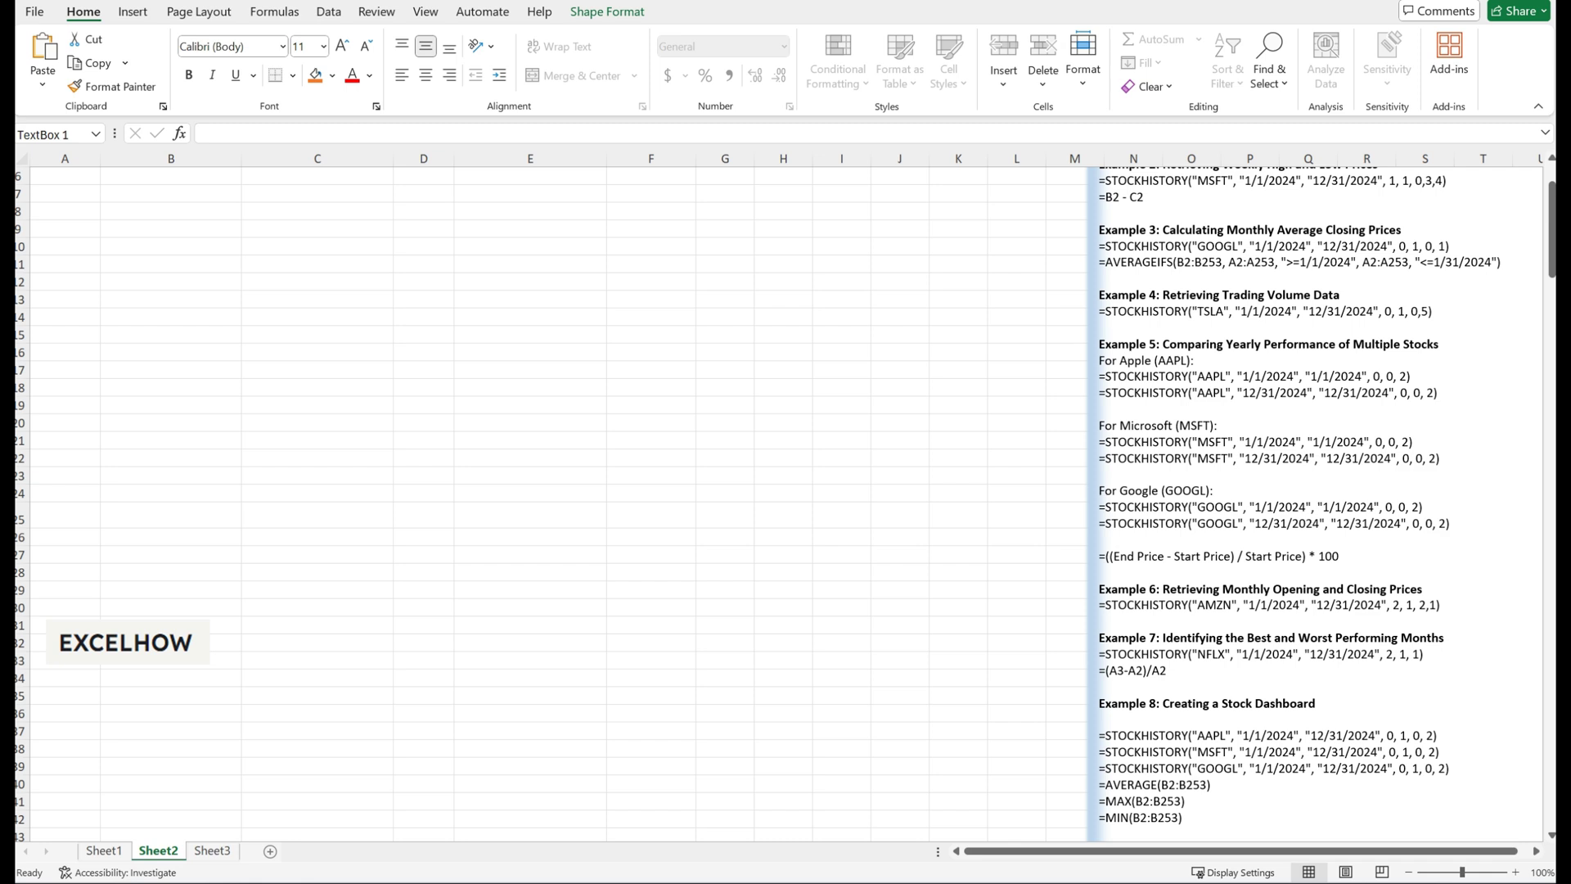
- Inspect AAPL's start and end price formulas in B2 and C2, and review the prices of all three stocks
scroll(785, 491, "up", 2)
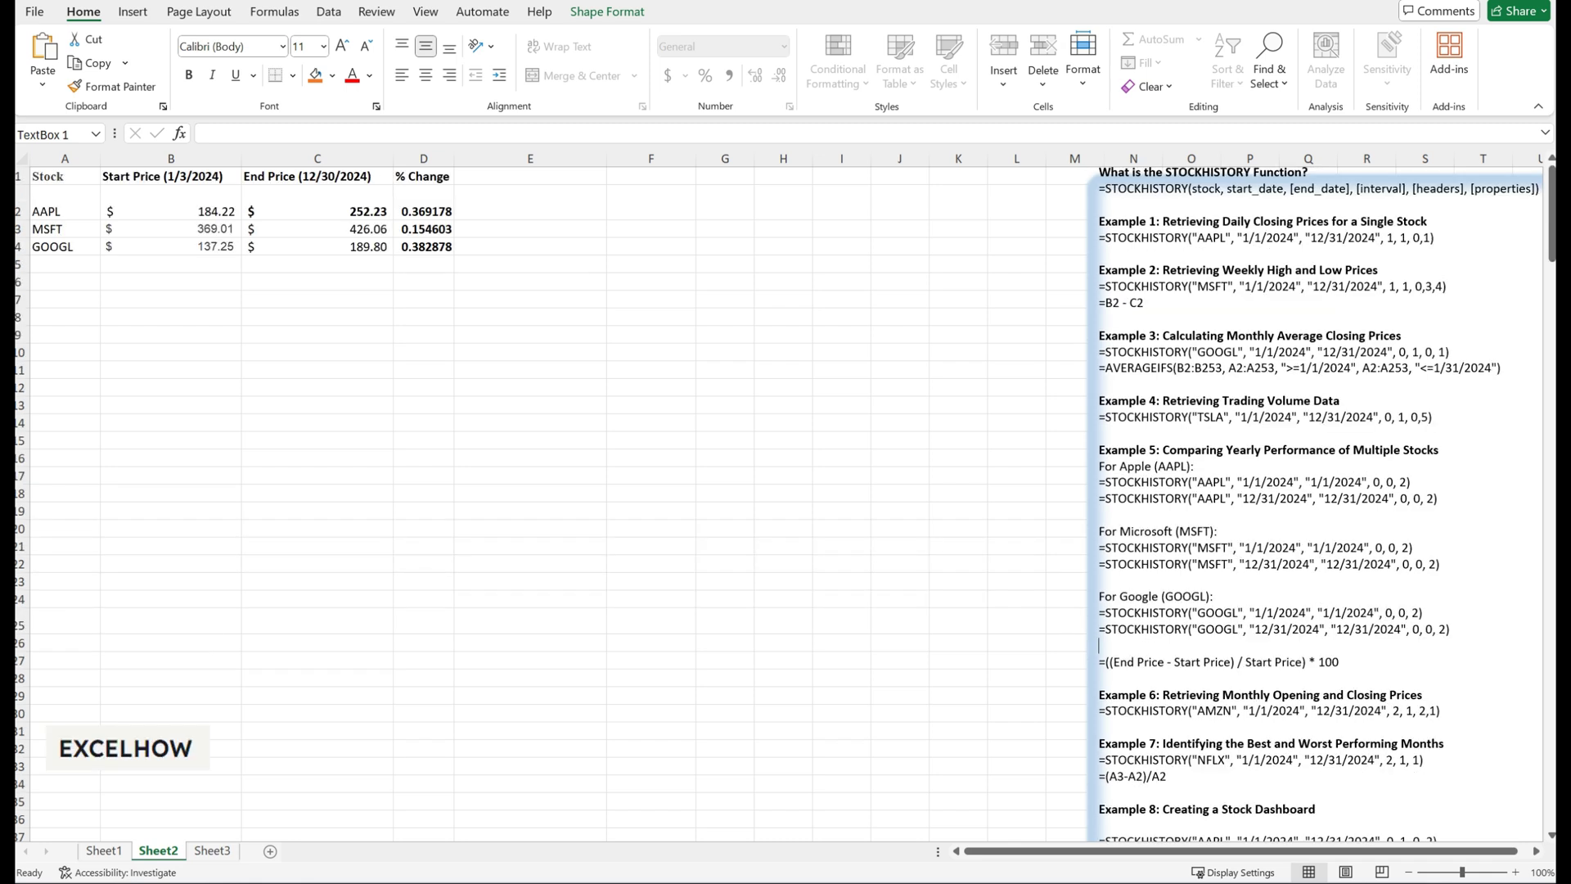
left_click(179, 208)
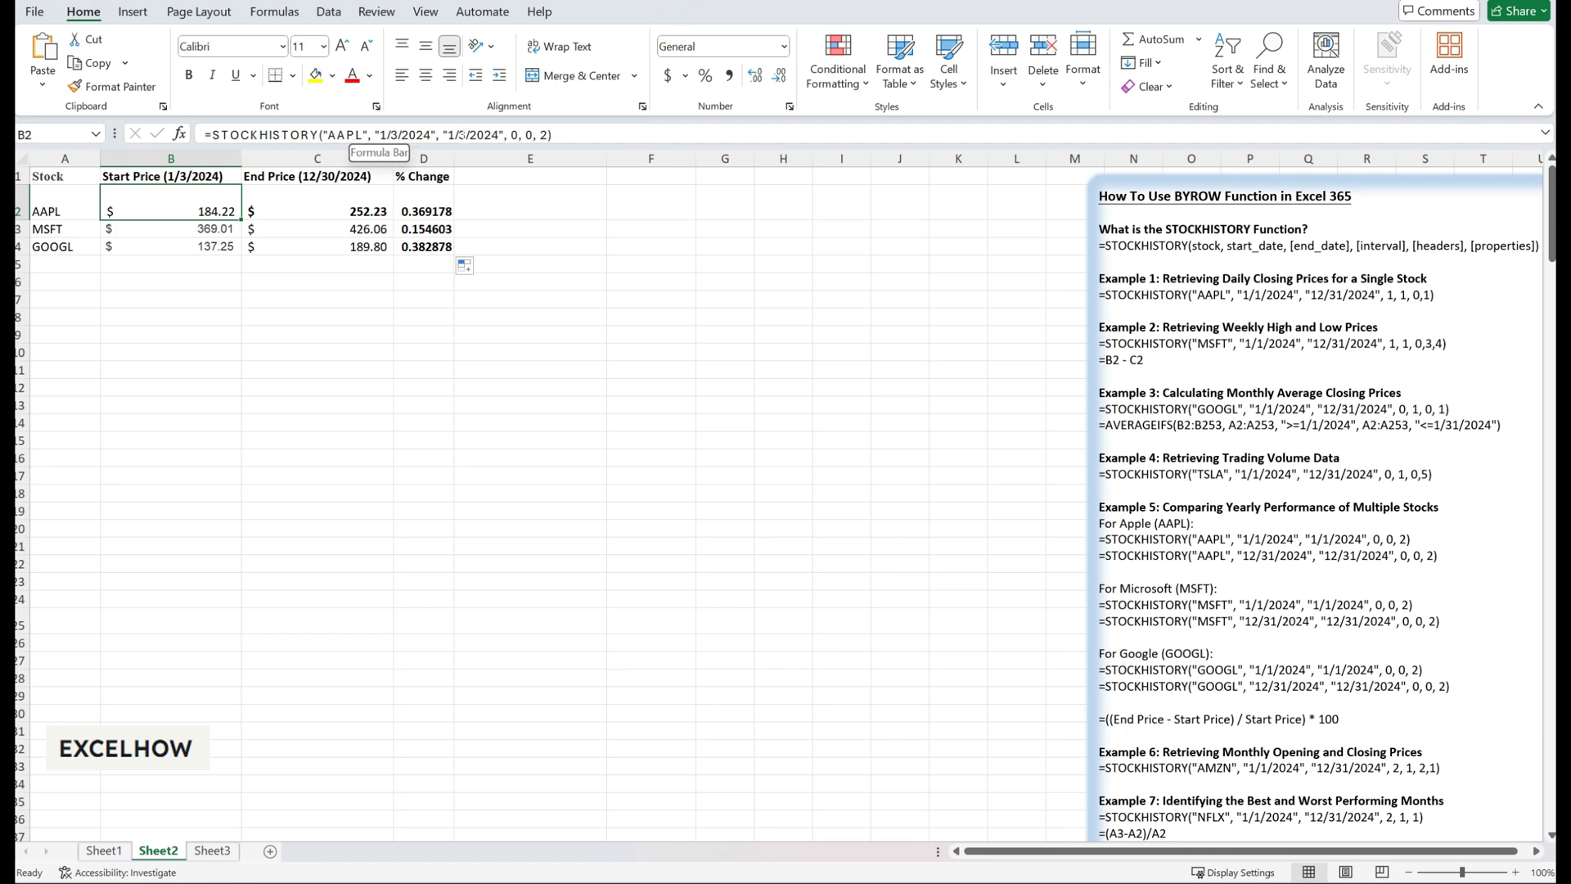
left_click(326, 202)
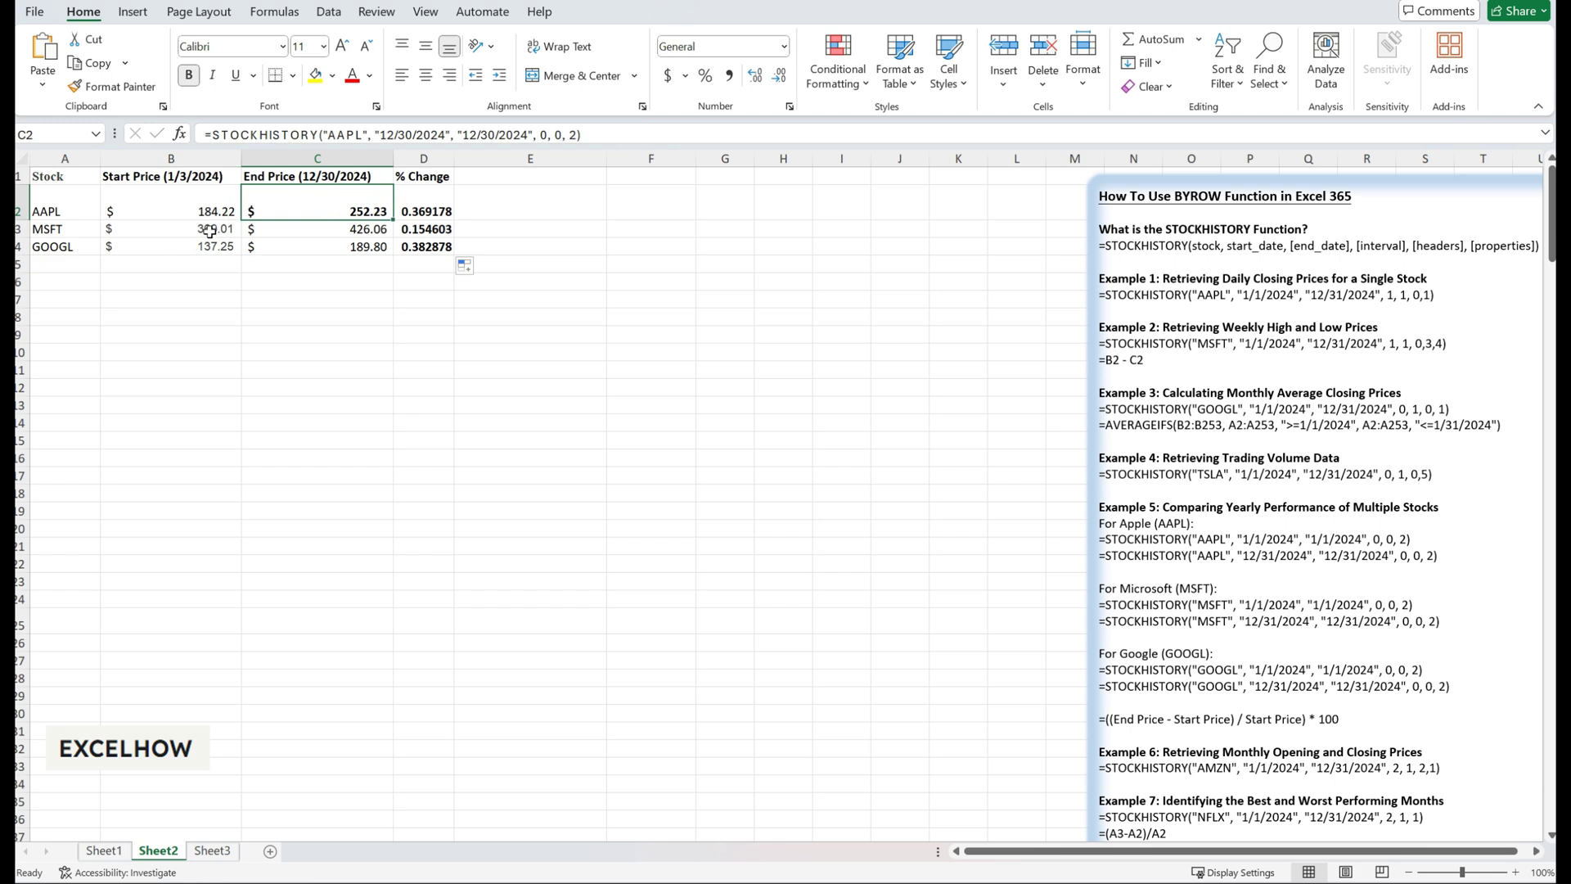
left_click(193, 296)
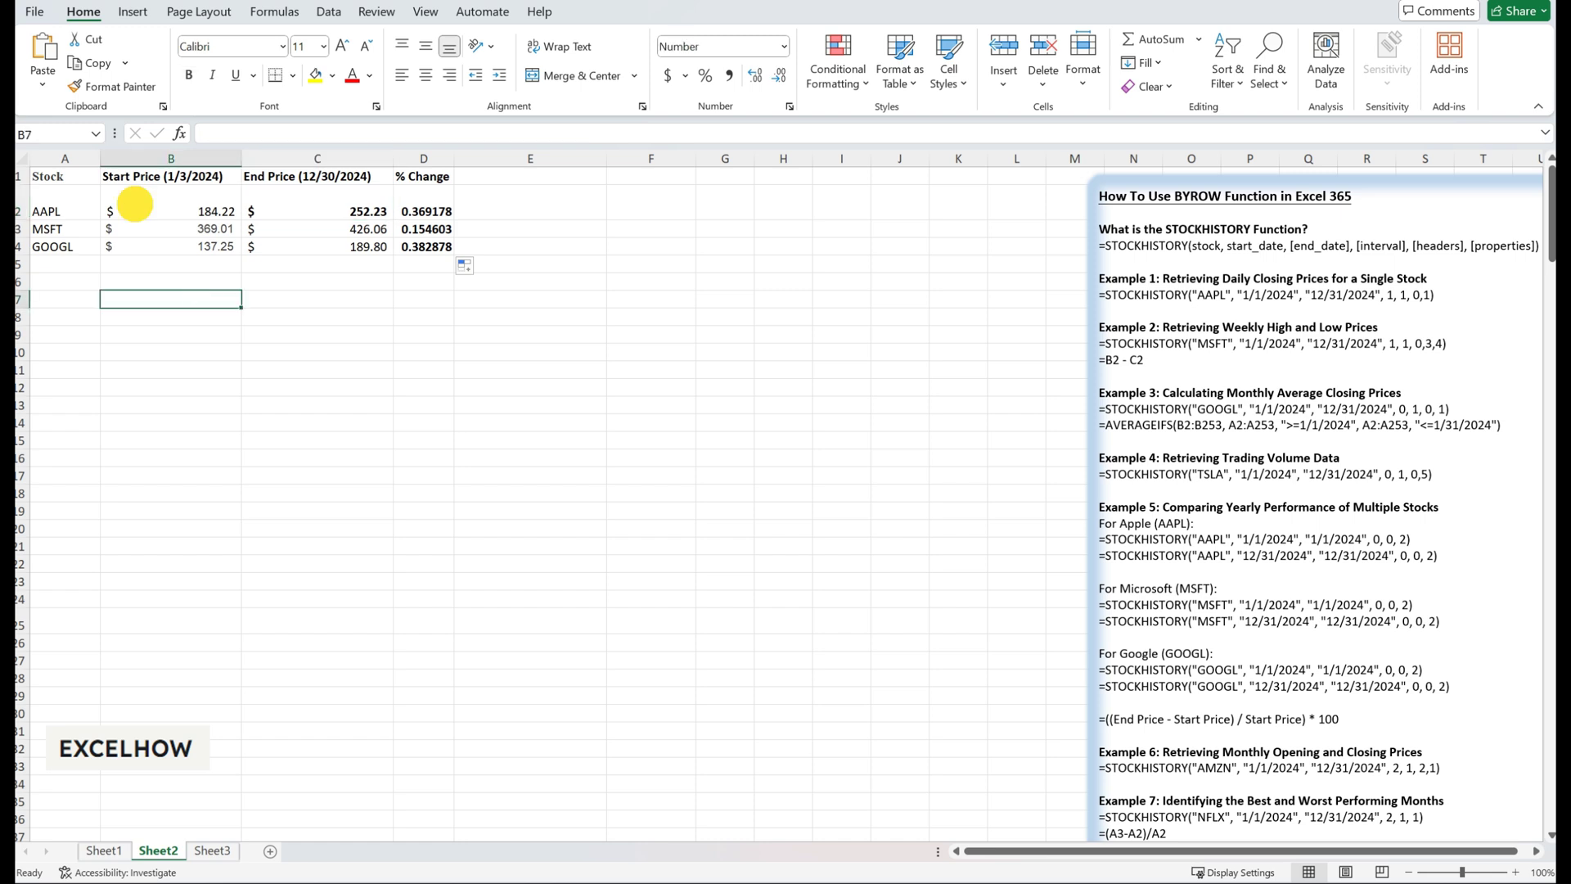
left_click_drag(131, 207, 347, 242)
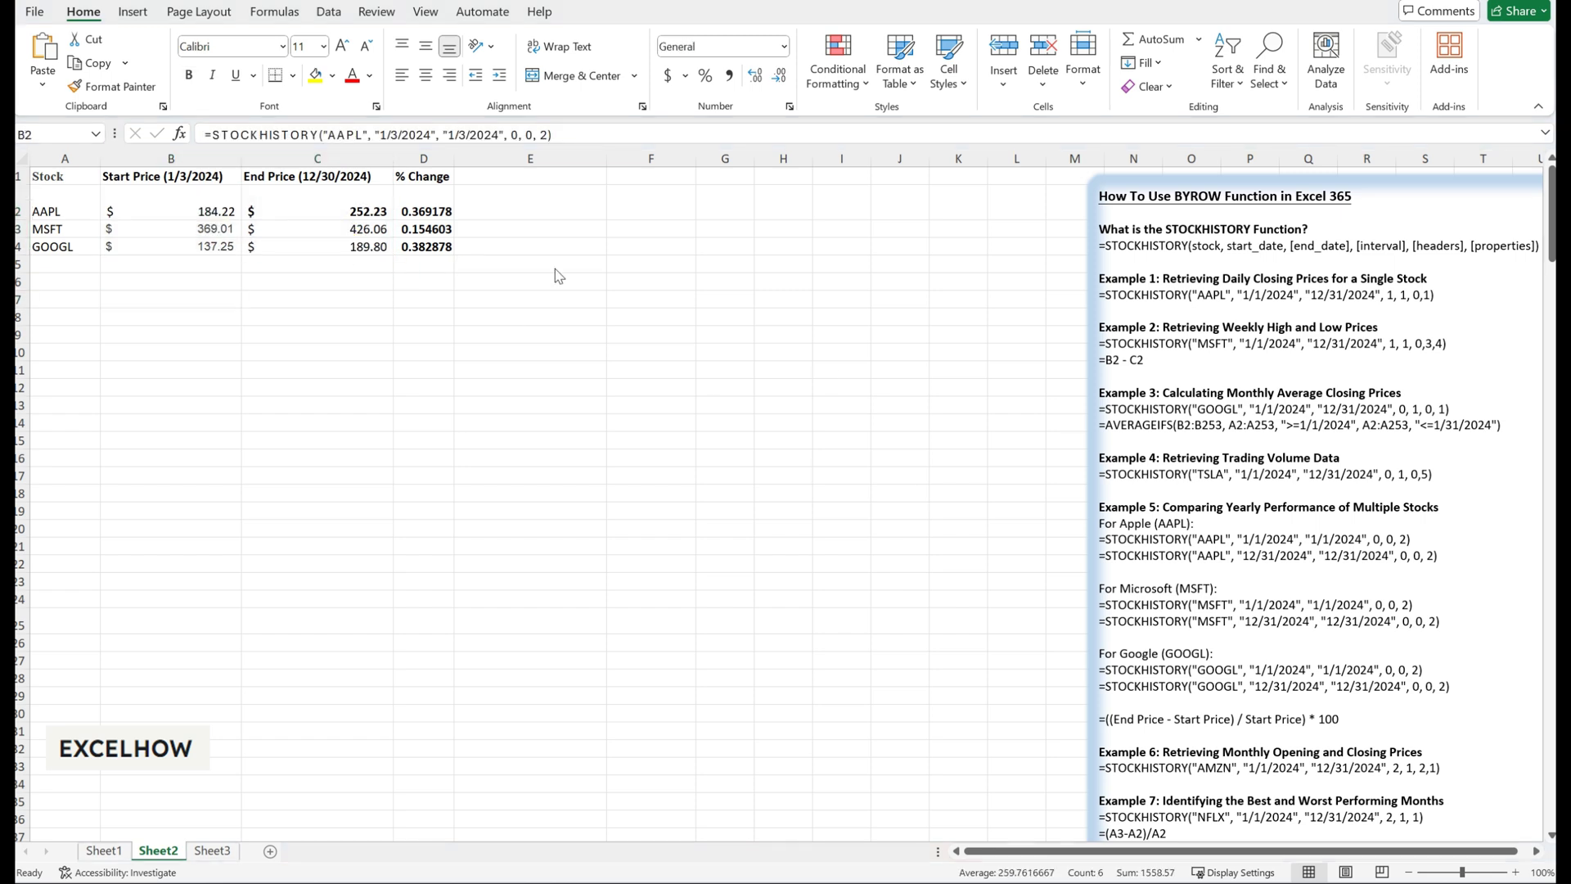
- Inspect the % Change column's formula =(C2-B2)/B2 in AAPL's cell D2
left_click(424, 179)
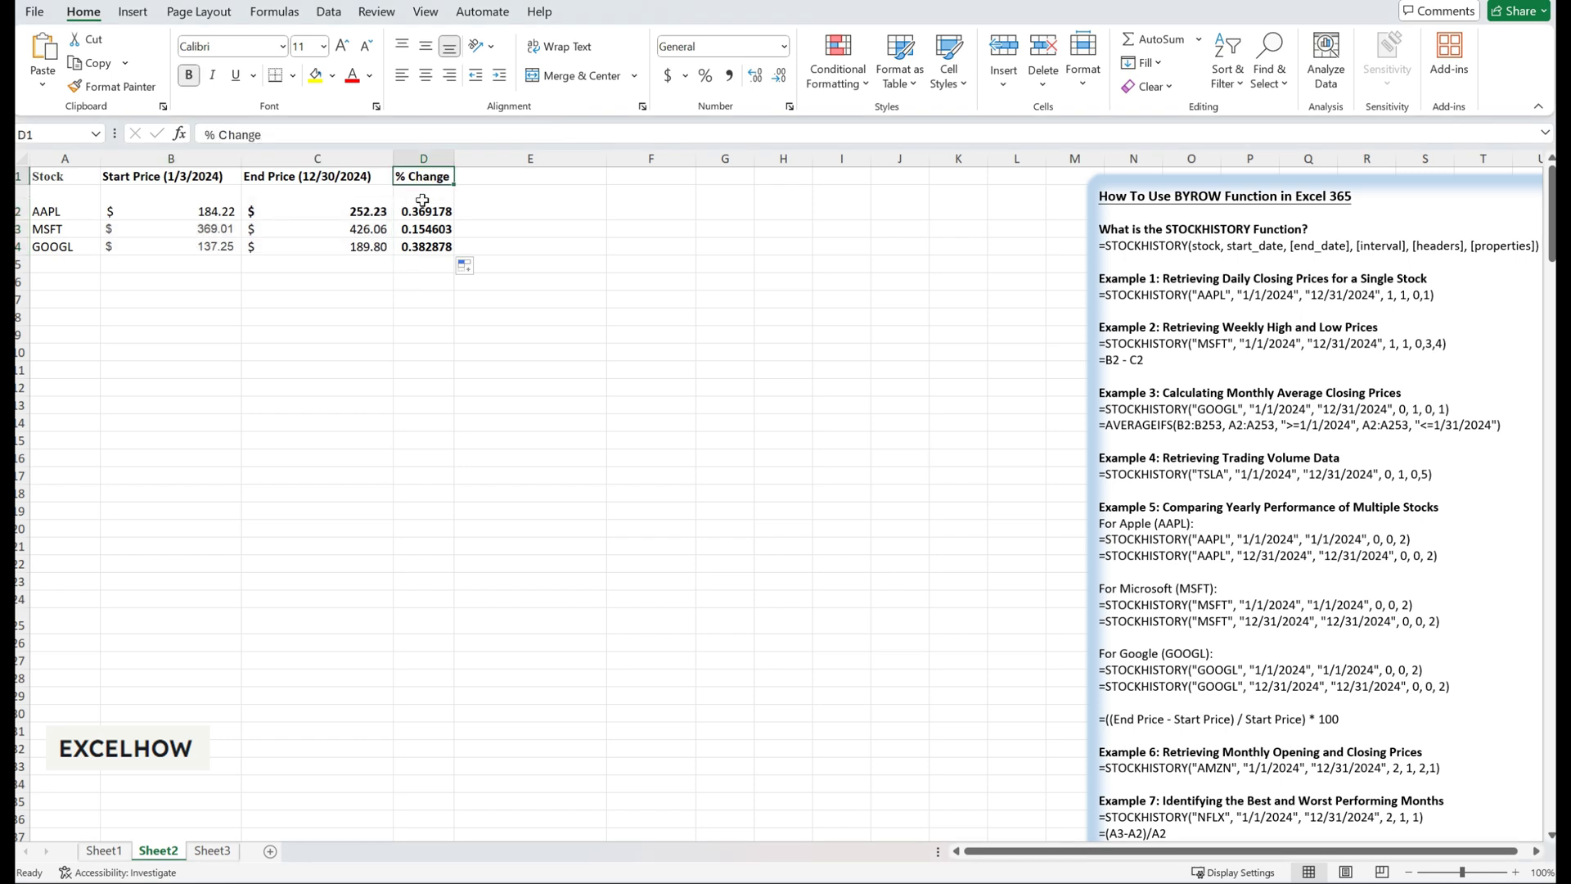
left_click(422, 206)
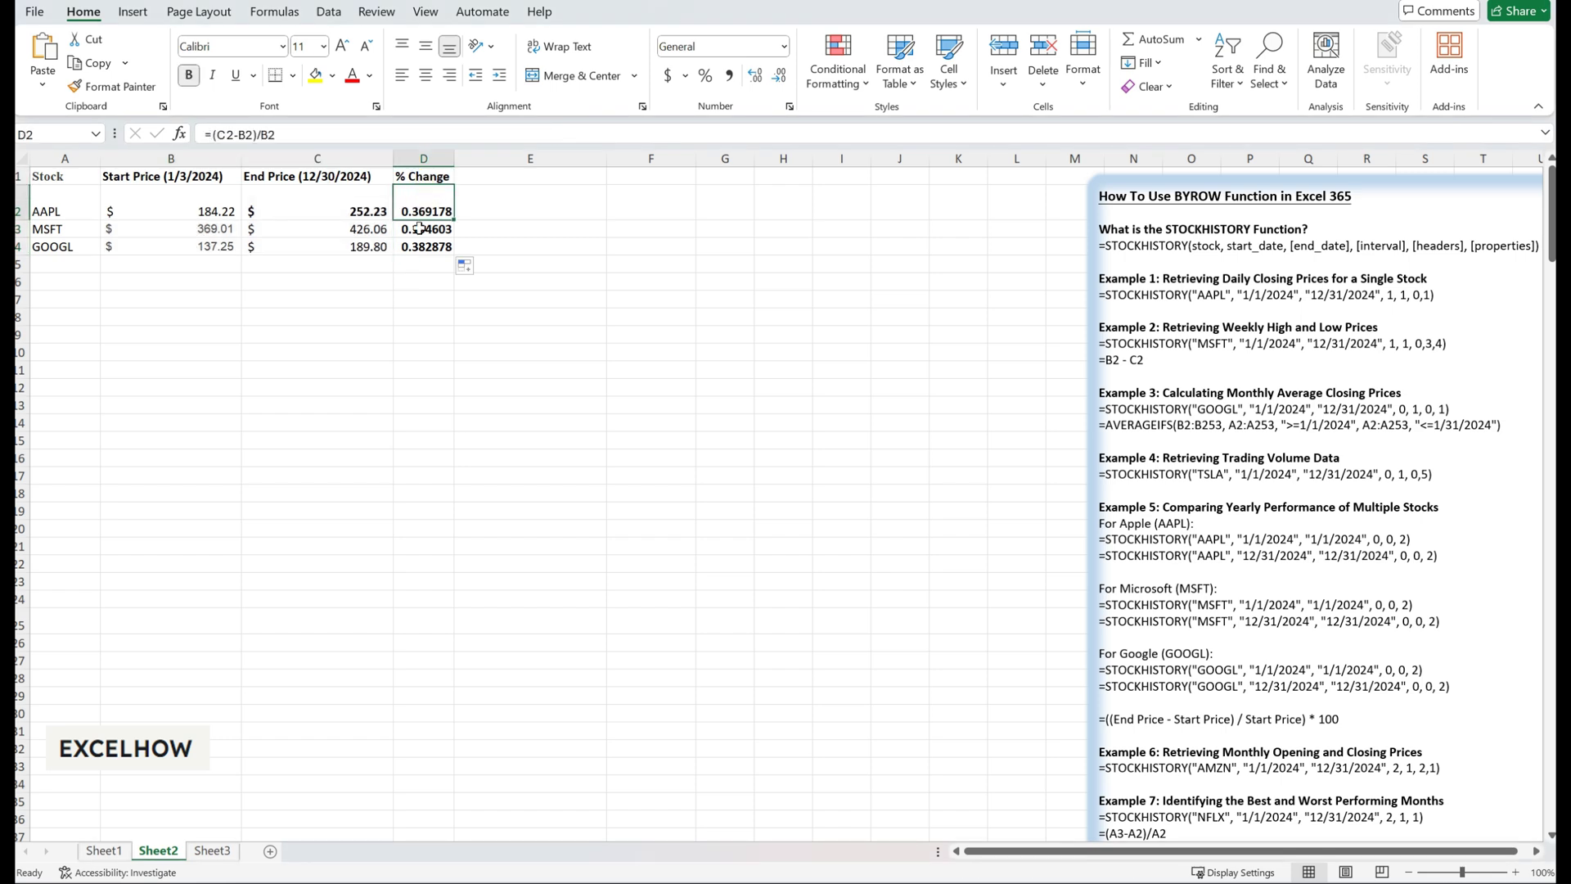
left_click_drag(296, 138, 199, 143)
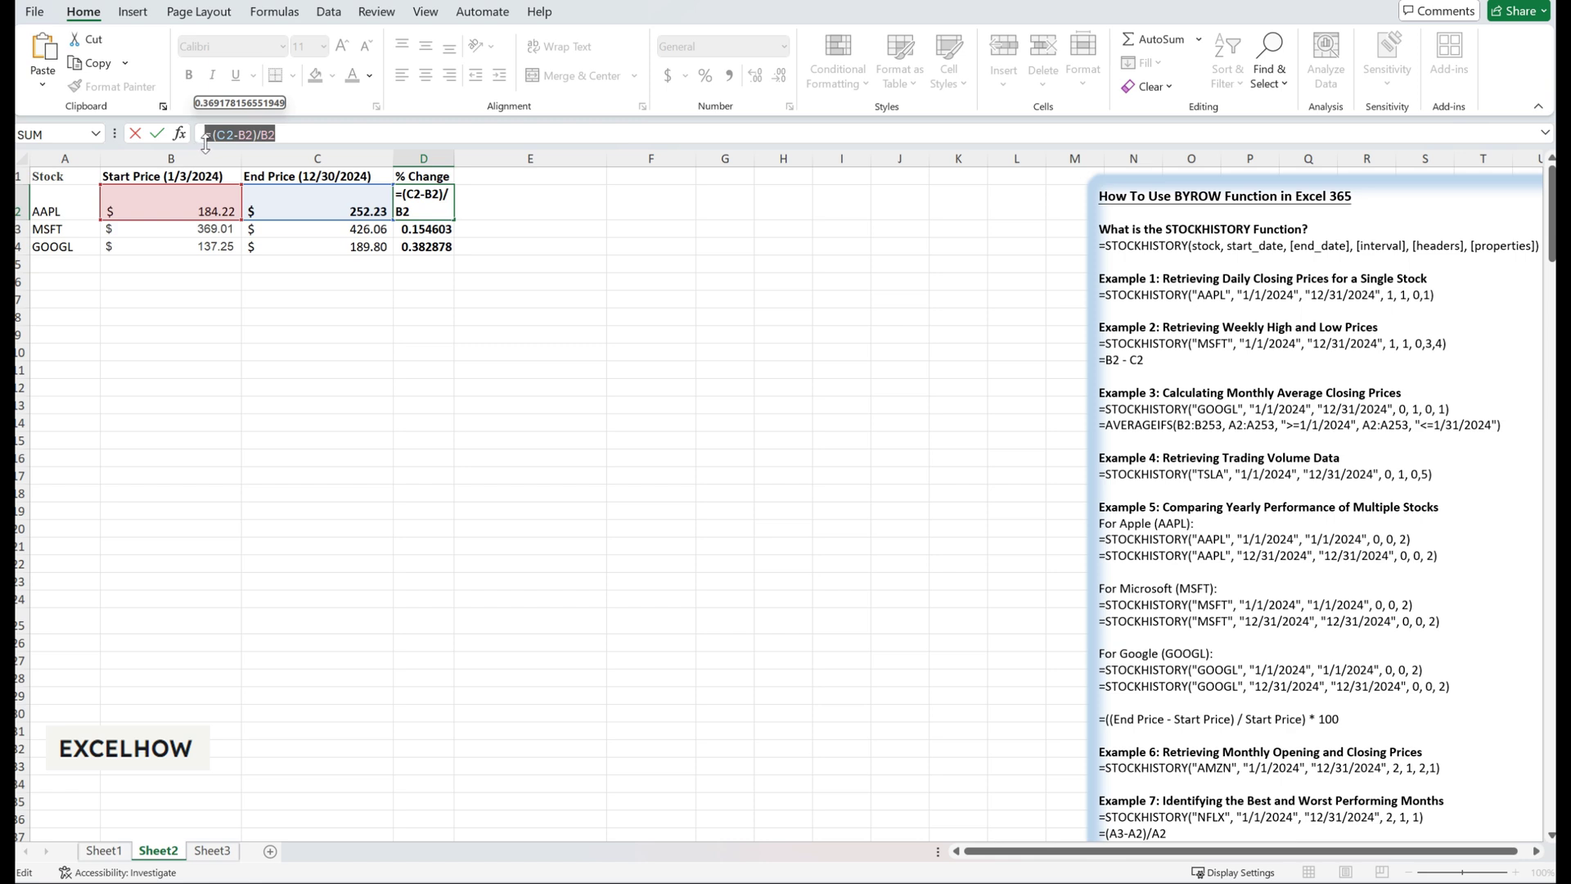
left_click(725, 493)
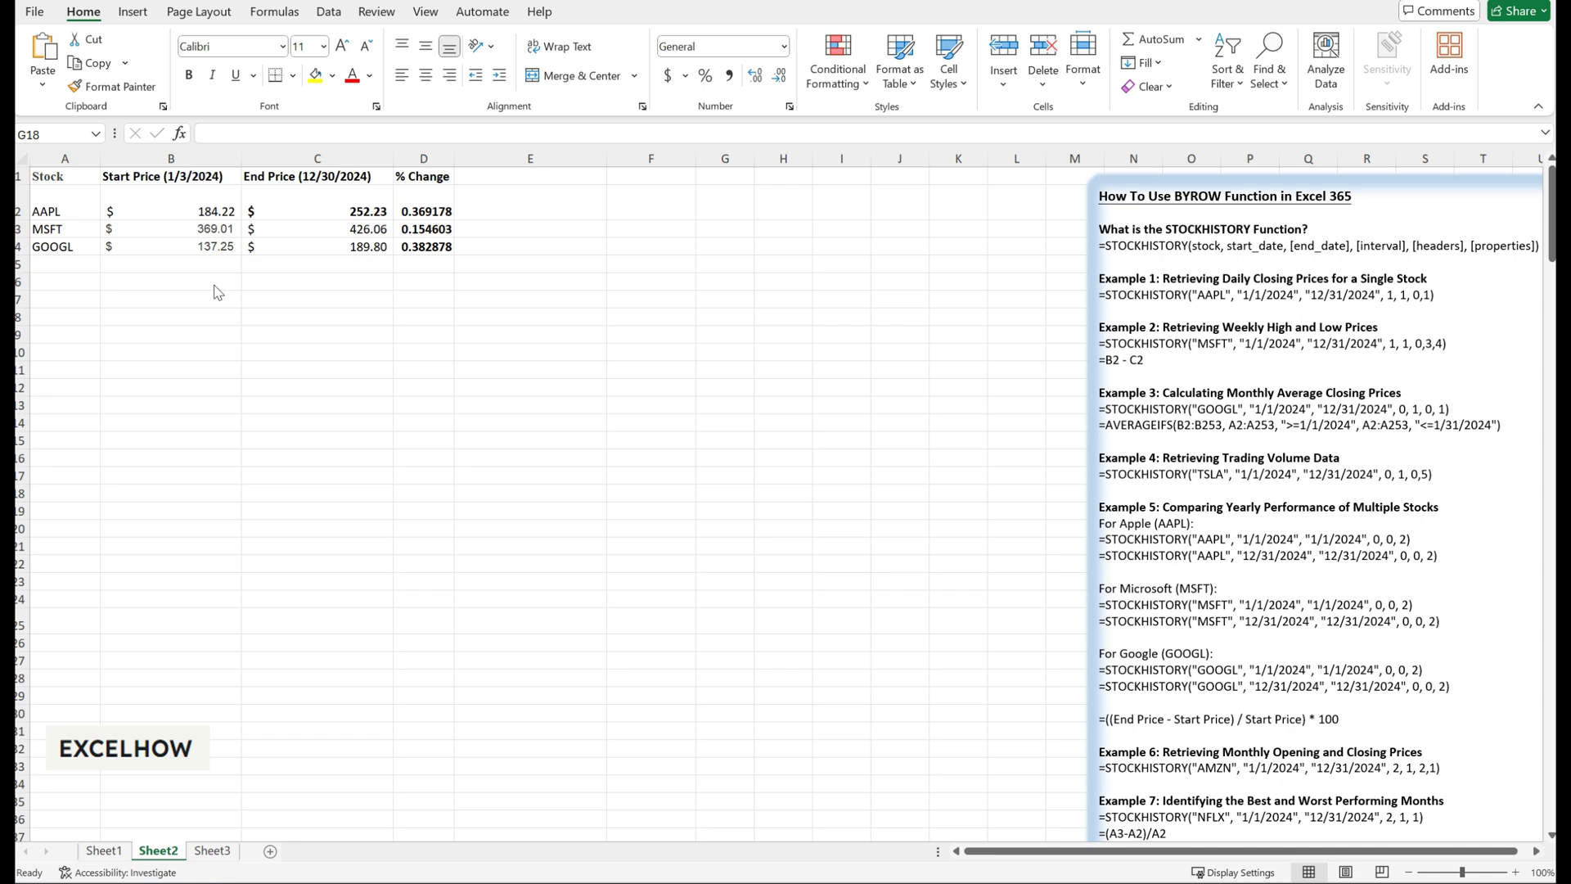
- Compare the yearly % Change values of GOOGL, AAPL and MSFT in column D
left_click(51, 245)
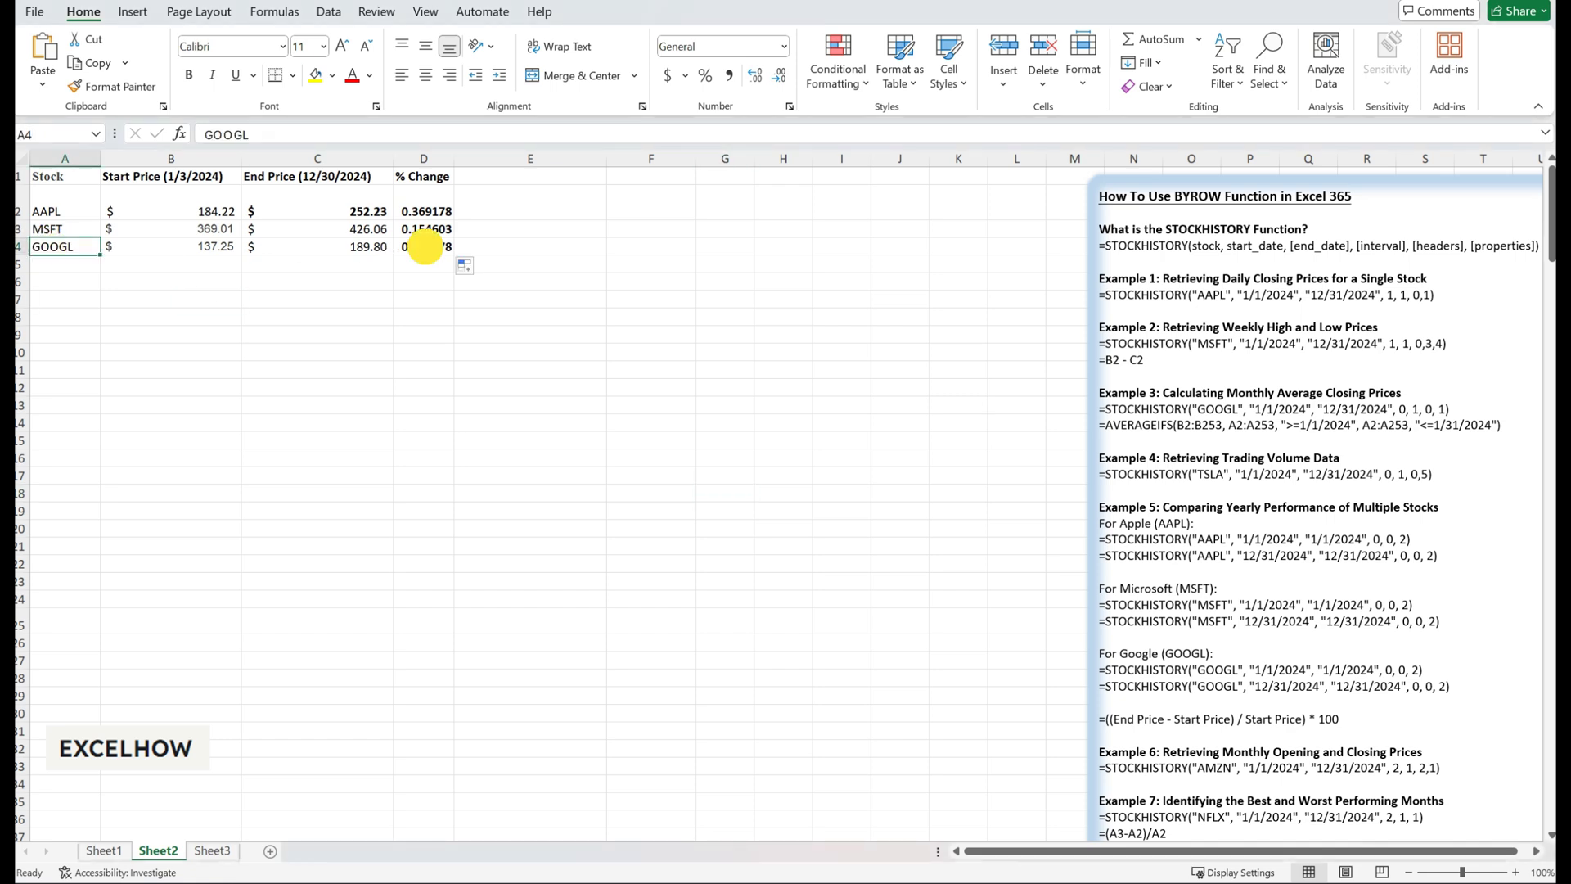
left_click(423, 246)
left_click(423, 211)
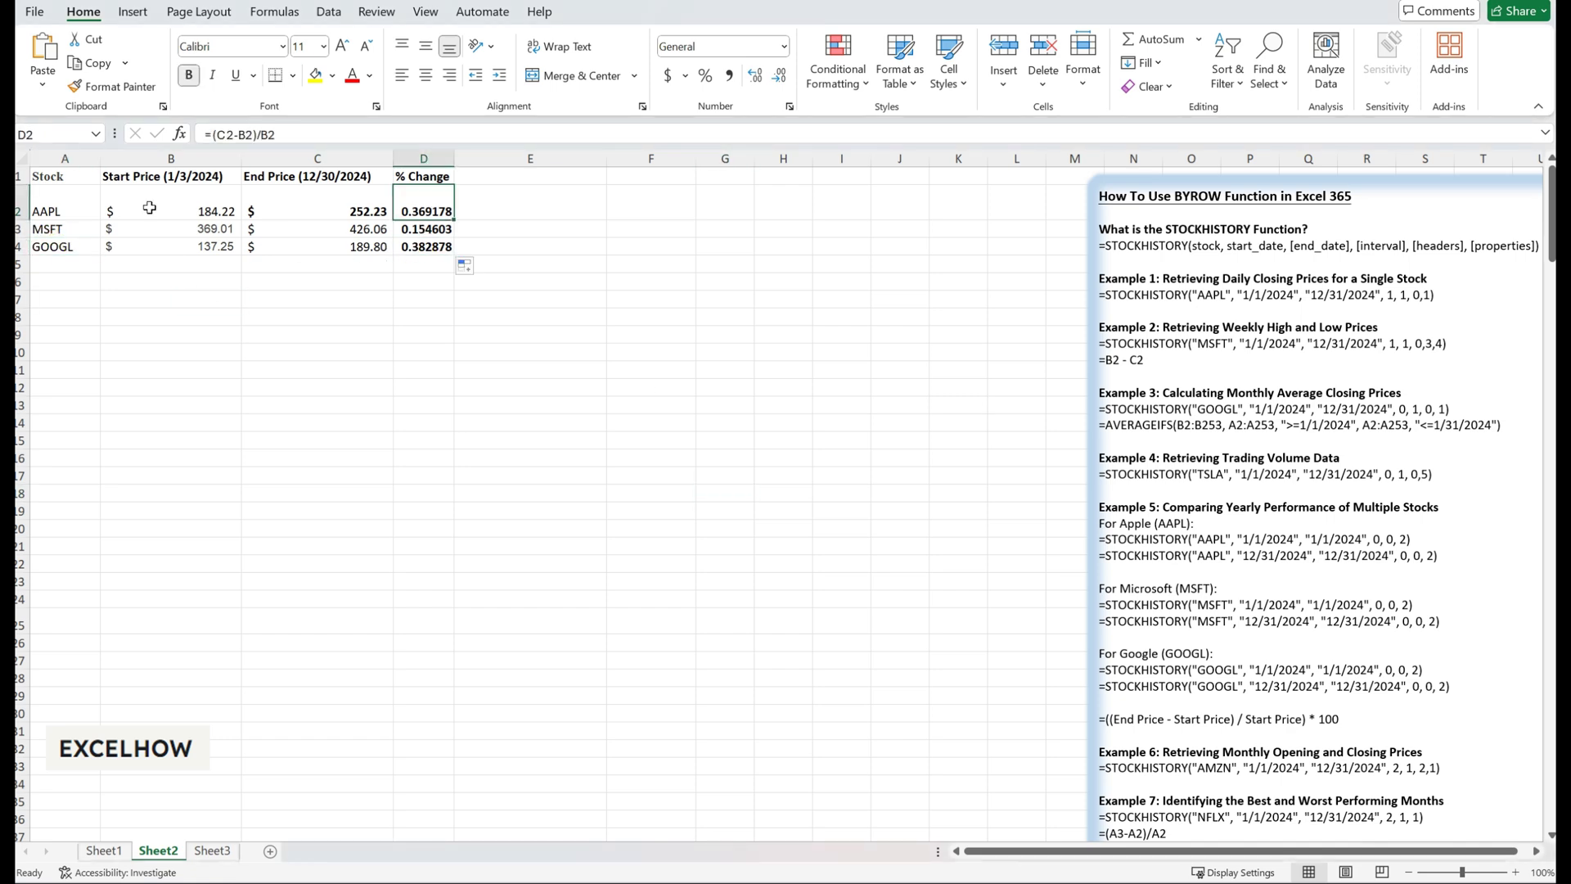
left_click(51, 206)
left_click(438, 210)
left_click(422, 233)
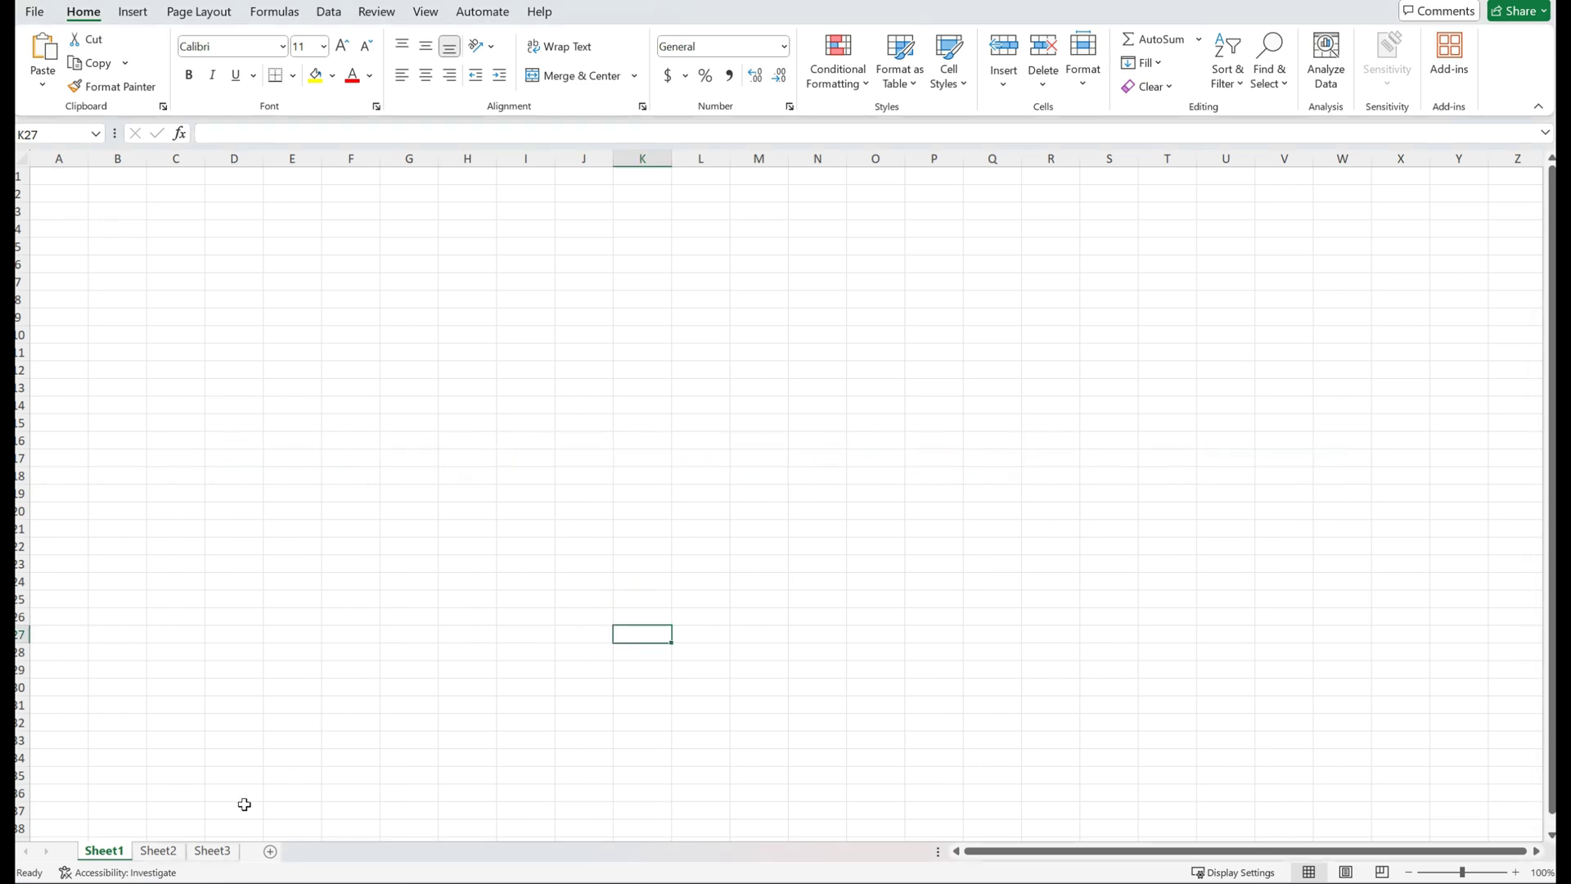
- On Sheet2, retrieve AMZN's monthly opening and closing prices in cell B1 with Example 6's =STOCKHISTORY("AMZN", "1/1/2024", "12/31/2024", 2, 1, 2,1)
left_click(159, 851)
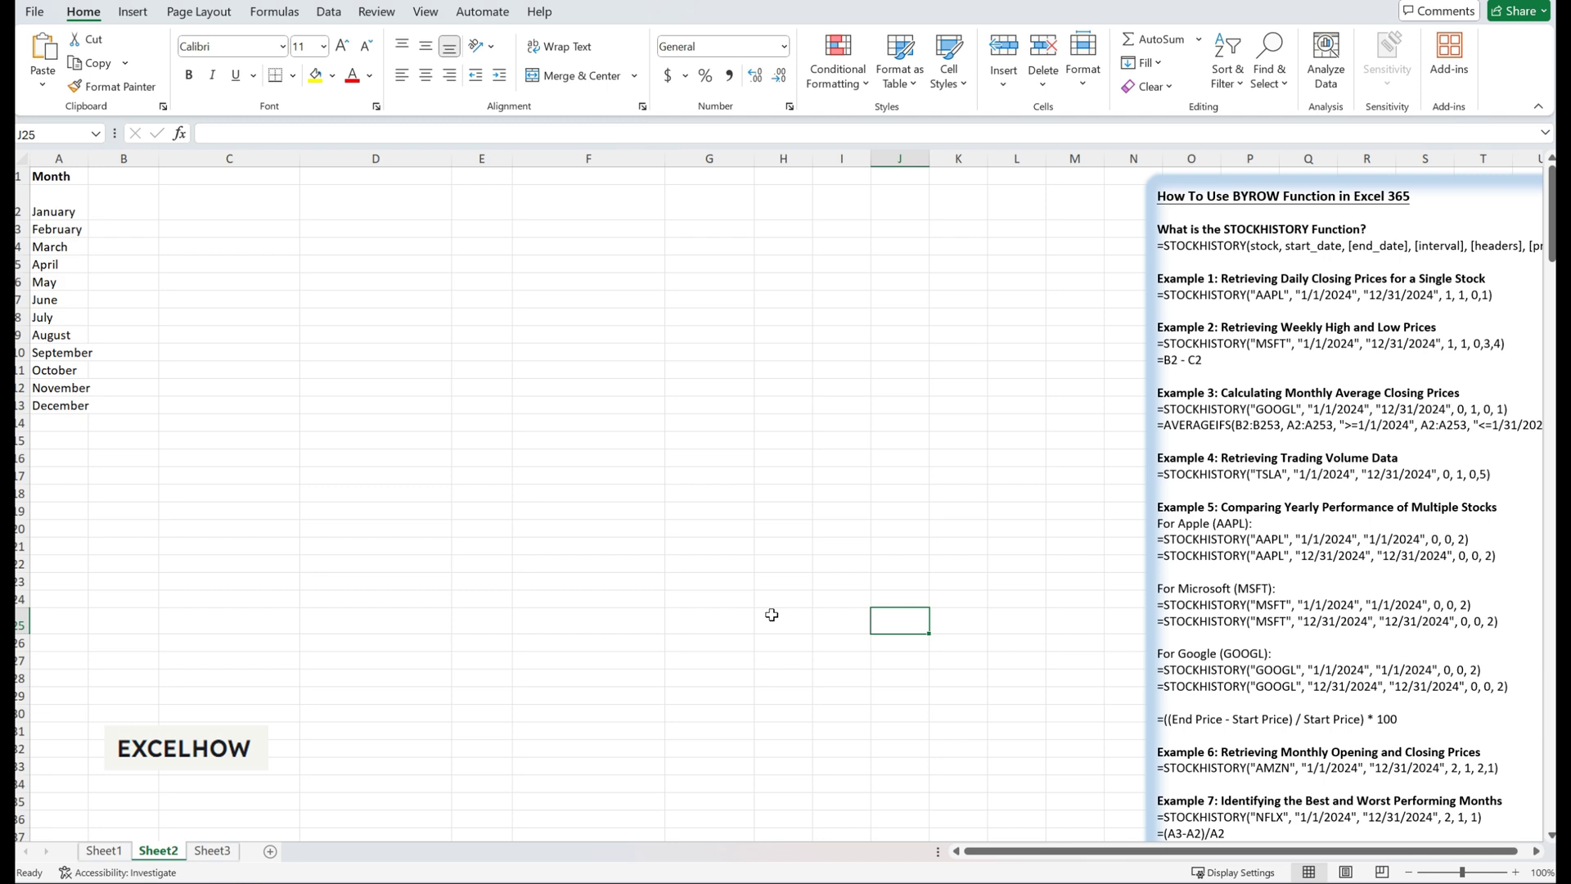
left_click(1232, 698)
left_click_drag(1157, 695, 1387, 710)
left_click(1388, 710)
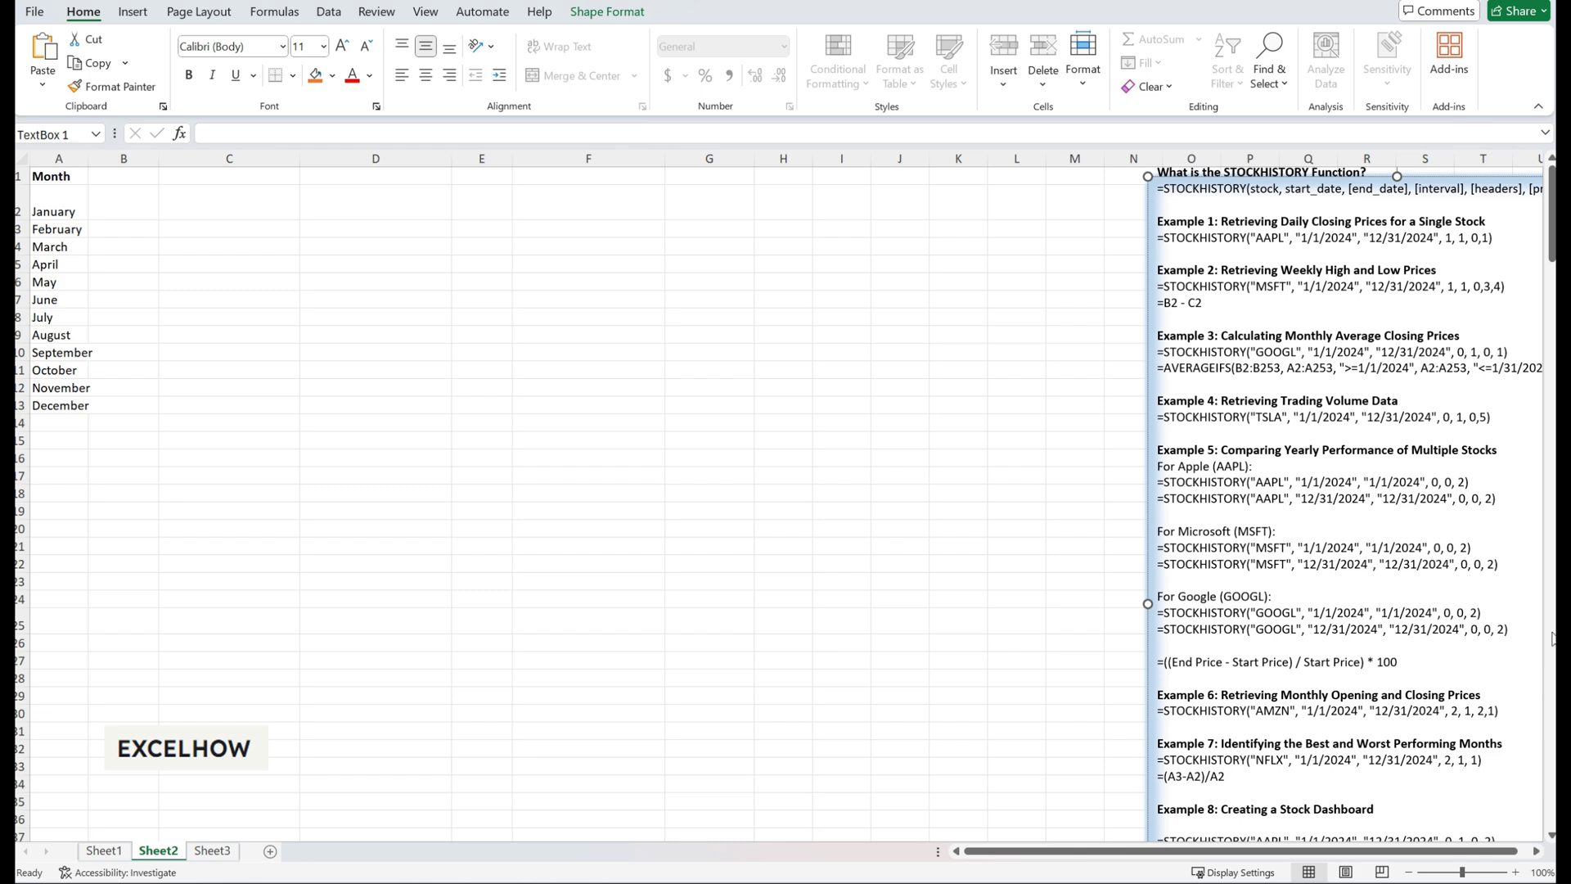
left_click_drag(1164, 710, 1496, 711)
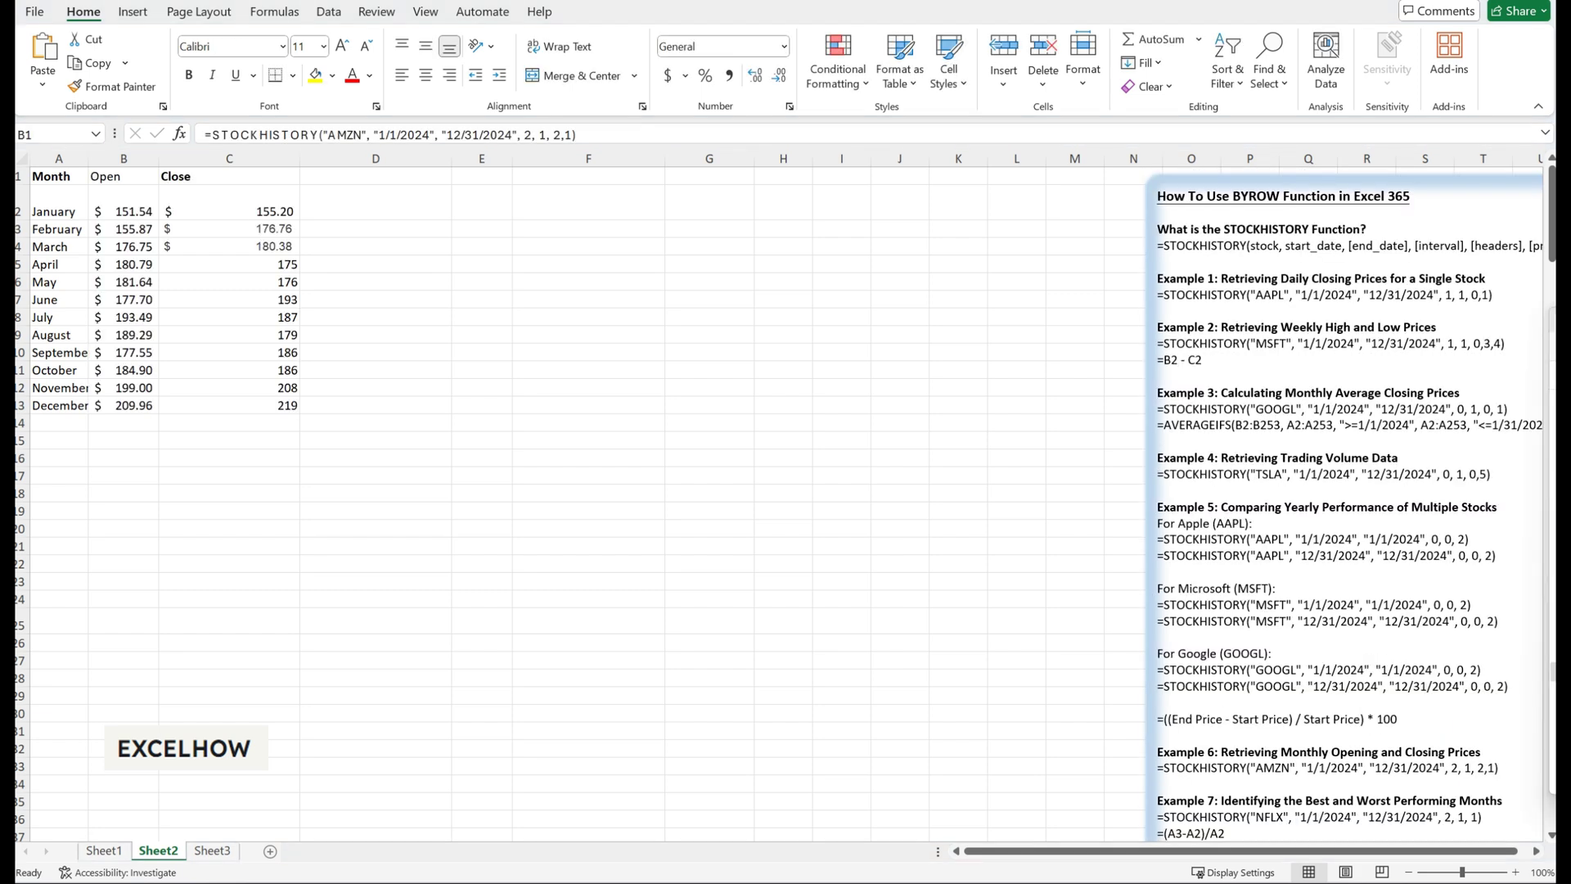
key("ctrl+v")
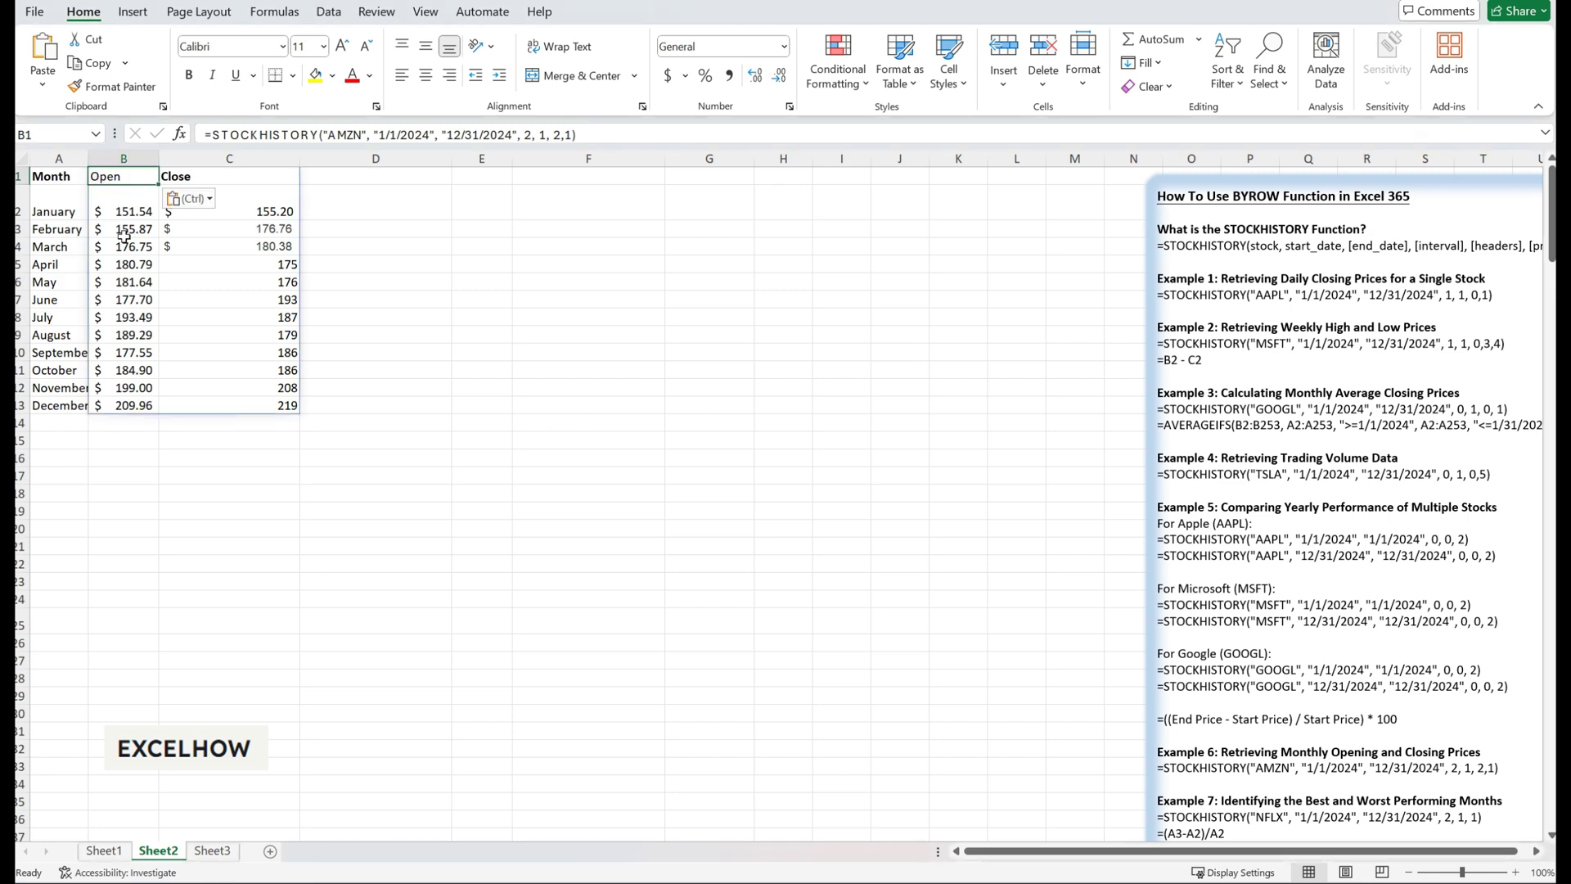
- Check the Close column header in C1 of AMZN's monthly price table
left_click(226, 179)
left_click(226, 178)
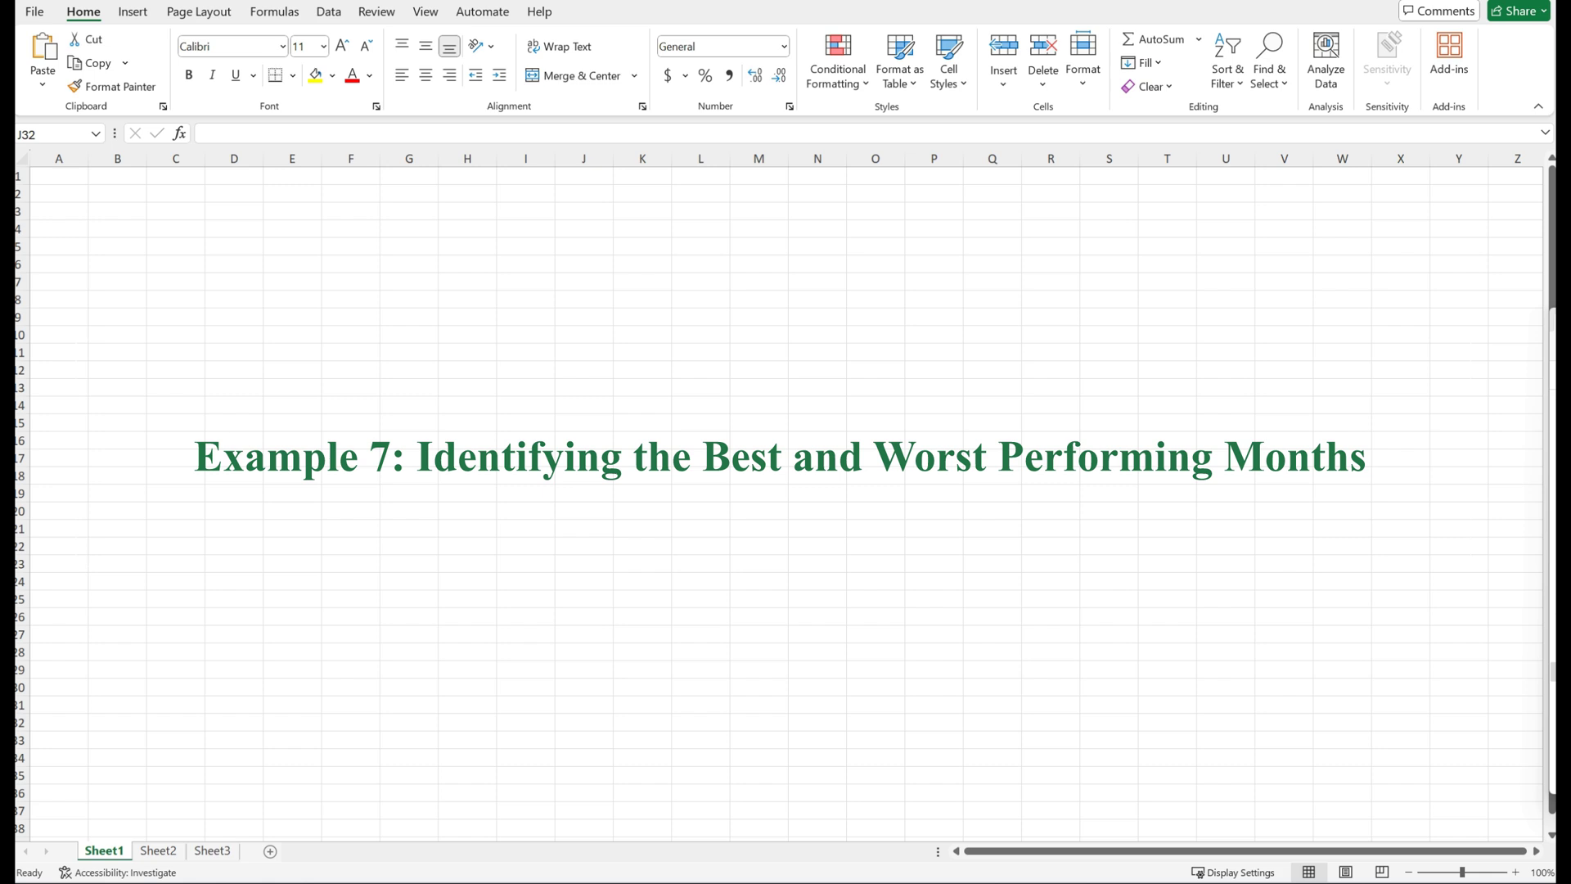
- On Sheet2, highlight Example 7's formula =STOCKHISTORY("NFLX", "1/1/2024", "12/31/2024", 2, 1, 1) in the notes text box
left_click(159, 853)
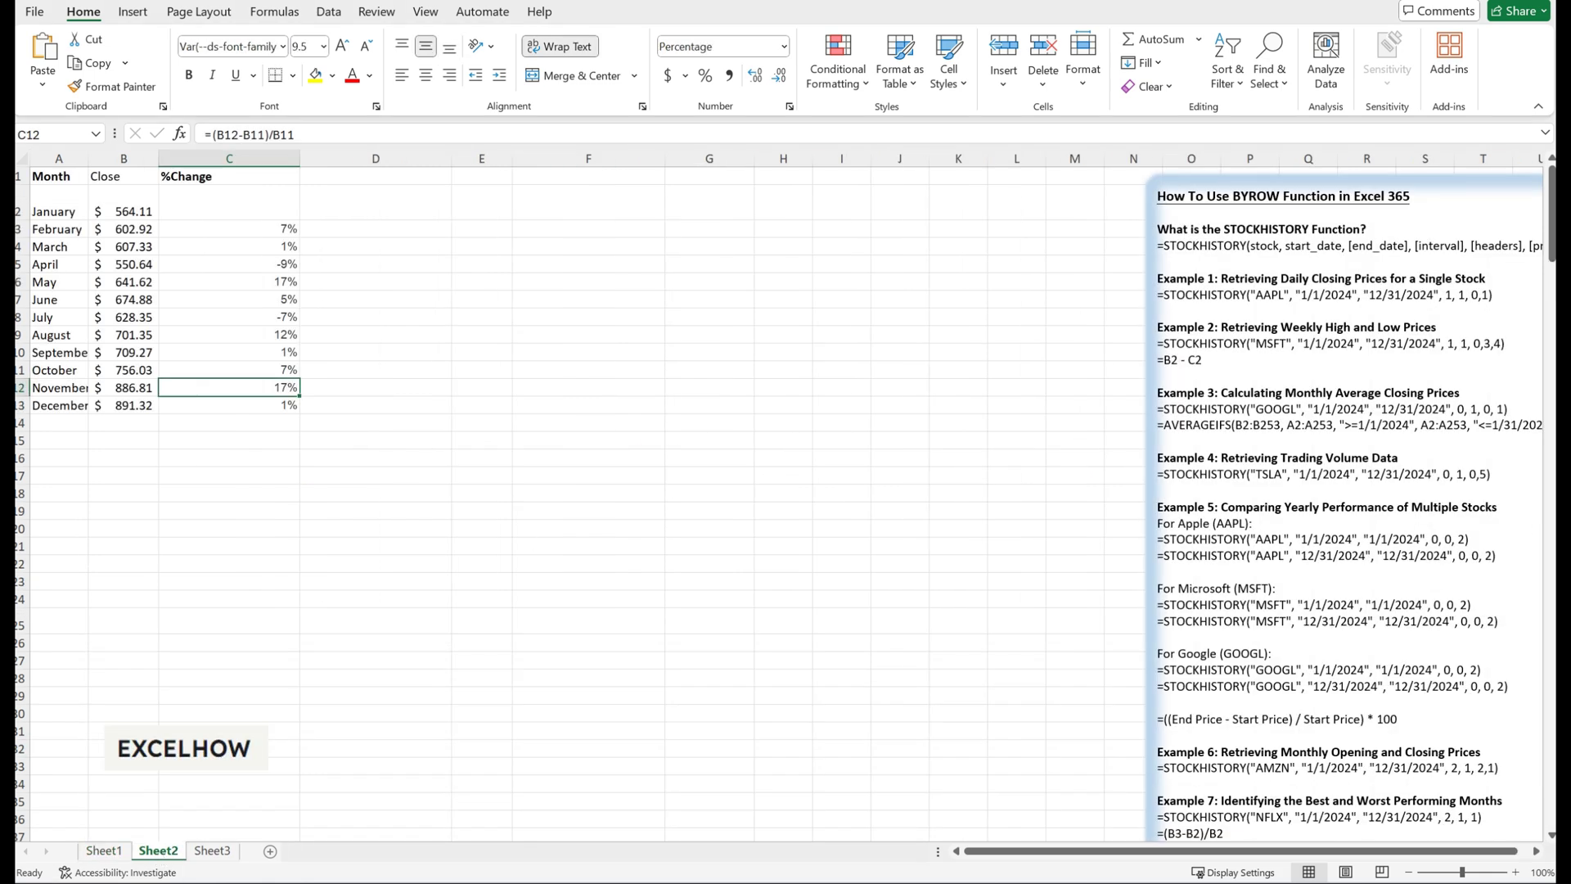
left_click(1361, 810)
left_click(1224, 738)
left_click_drag(1224, 738, 1455, 768)
left_click(1420, 778)
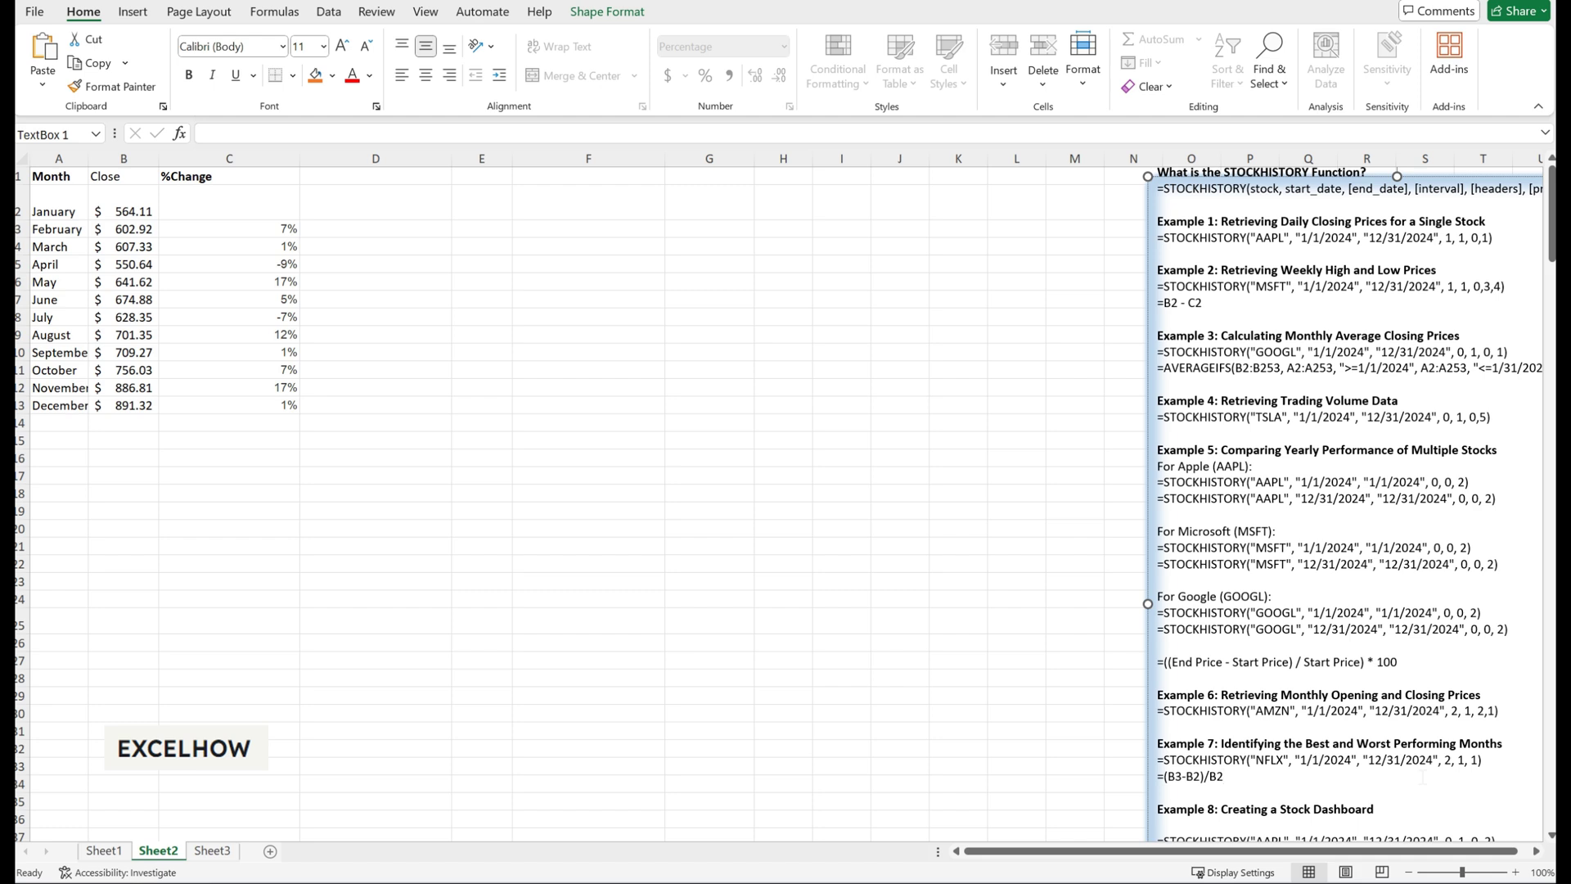
left_click_drag(1157, 760, 1485, 765)
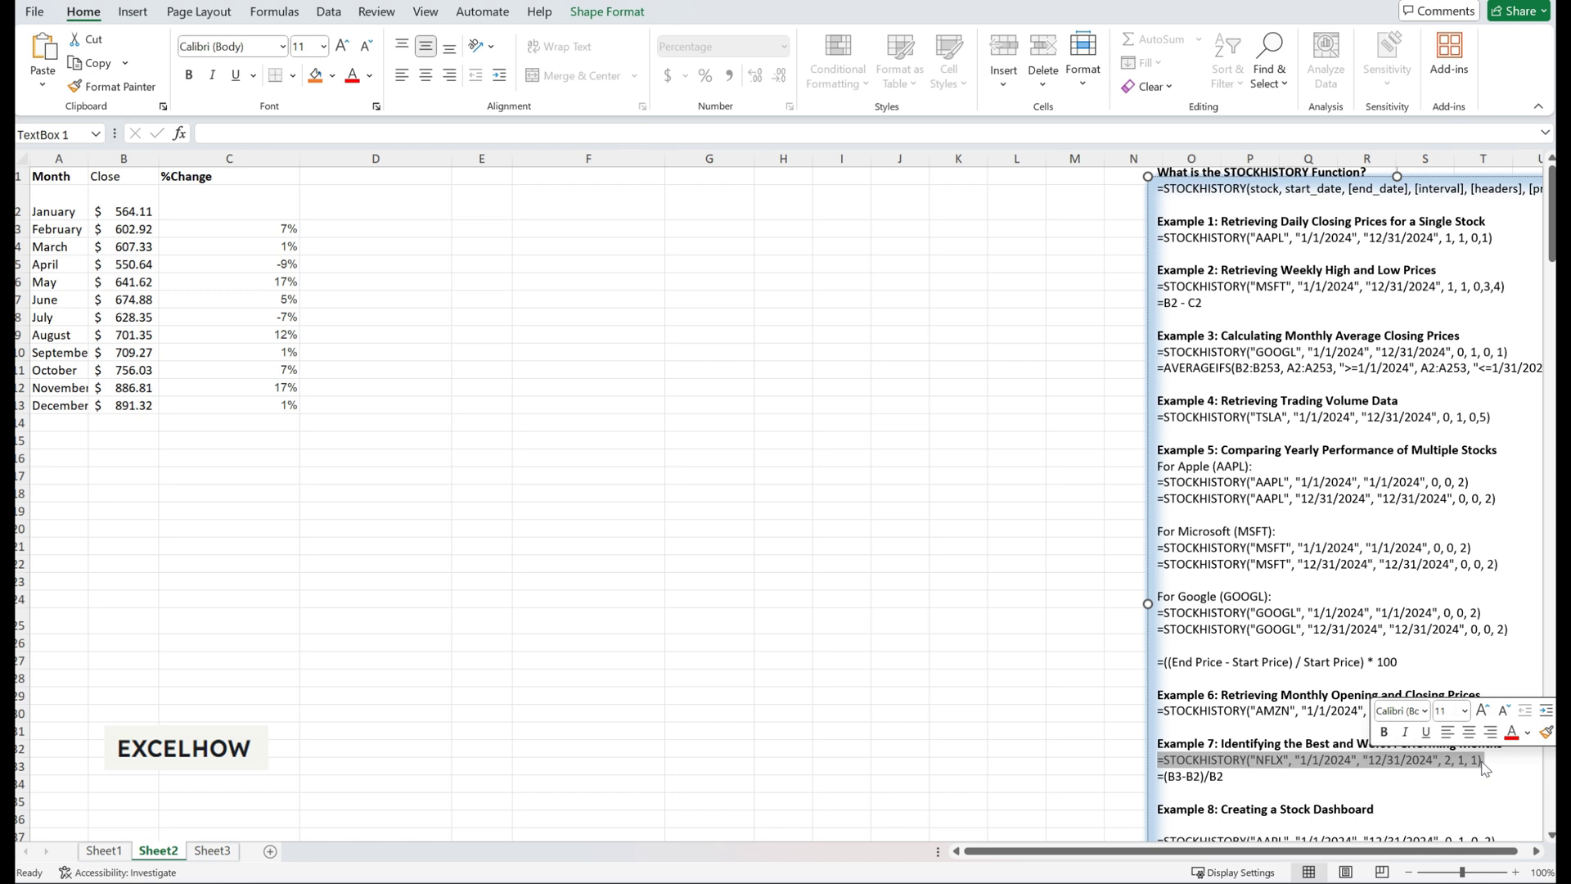
key("alt+Tab")
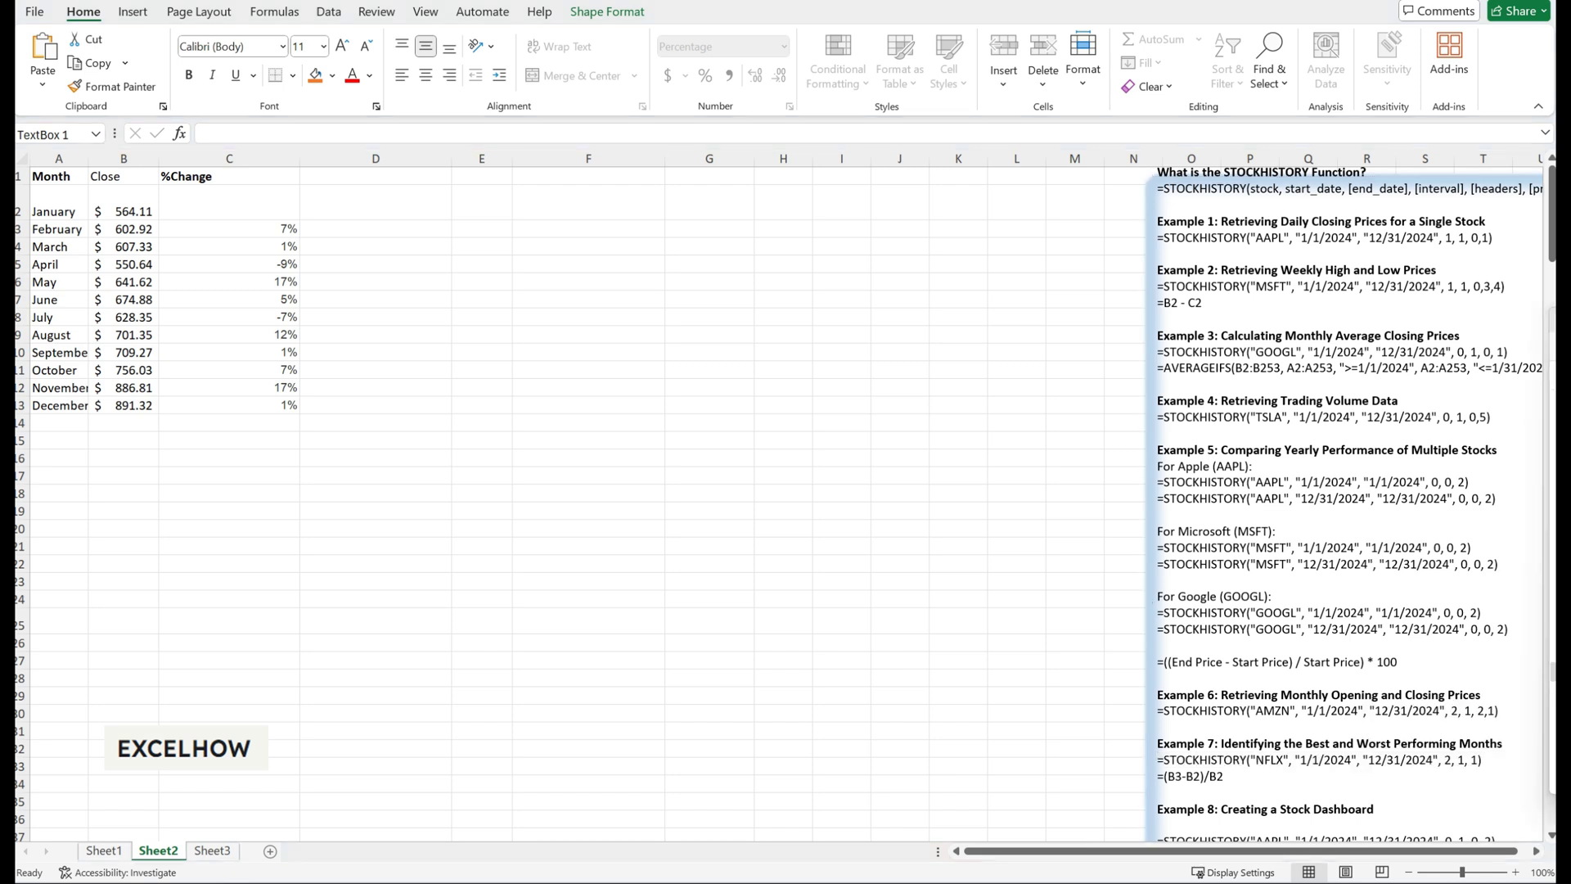
- Check NFLX's monthly closing prices in column B and inspect the %Change formula =(B3-B2)/B2 in C3
left_click(195, 405)
left_click(128, 212)
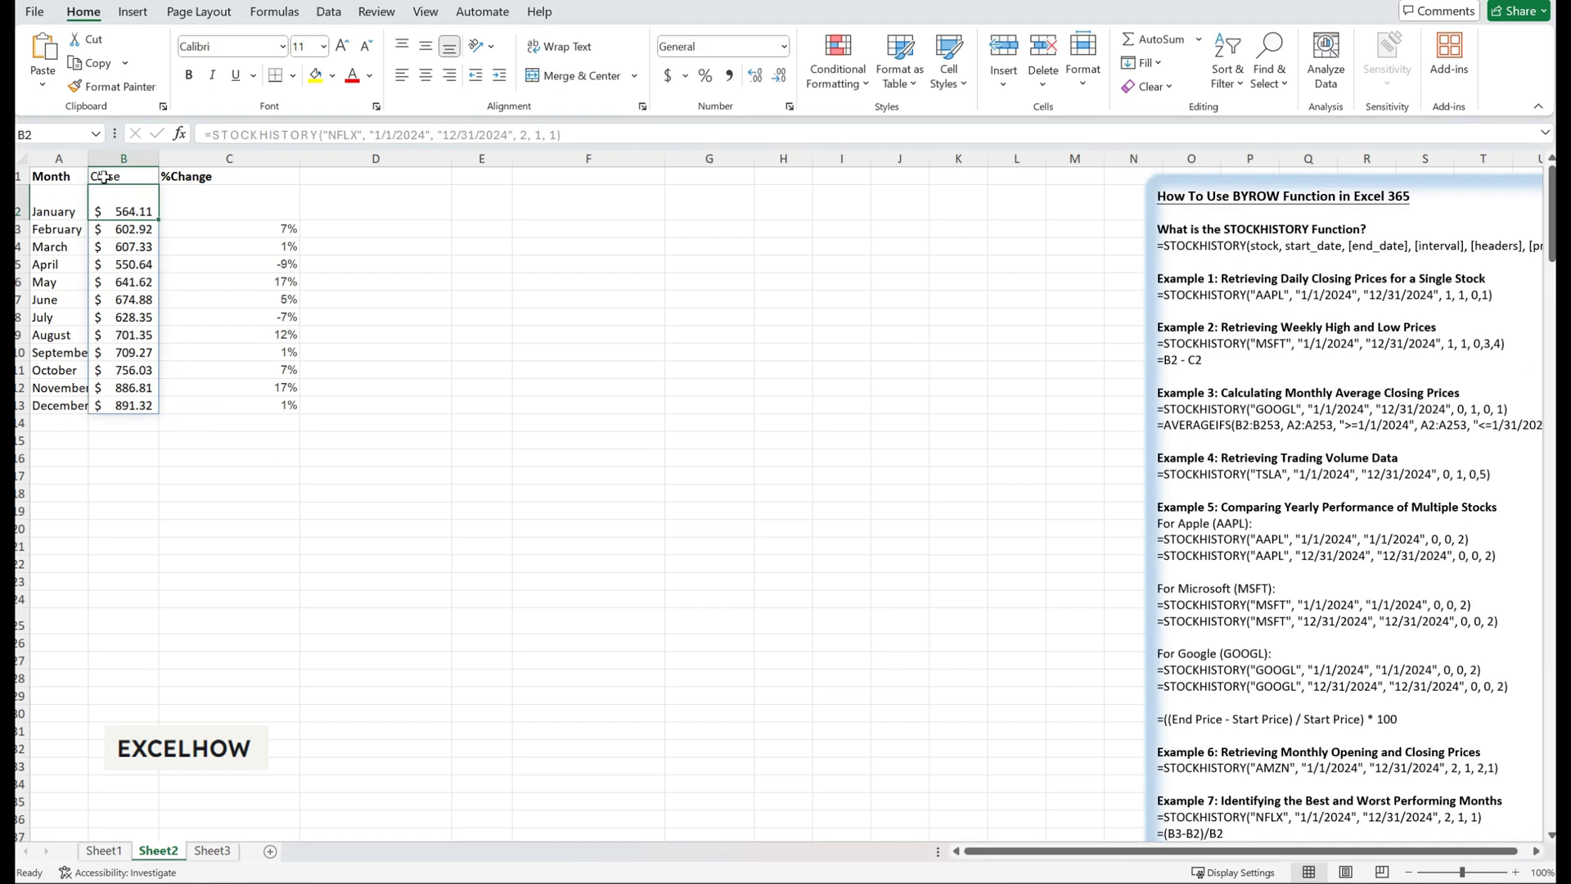
left_click(204, 207)
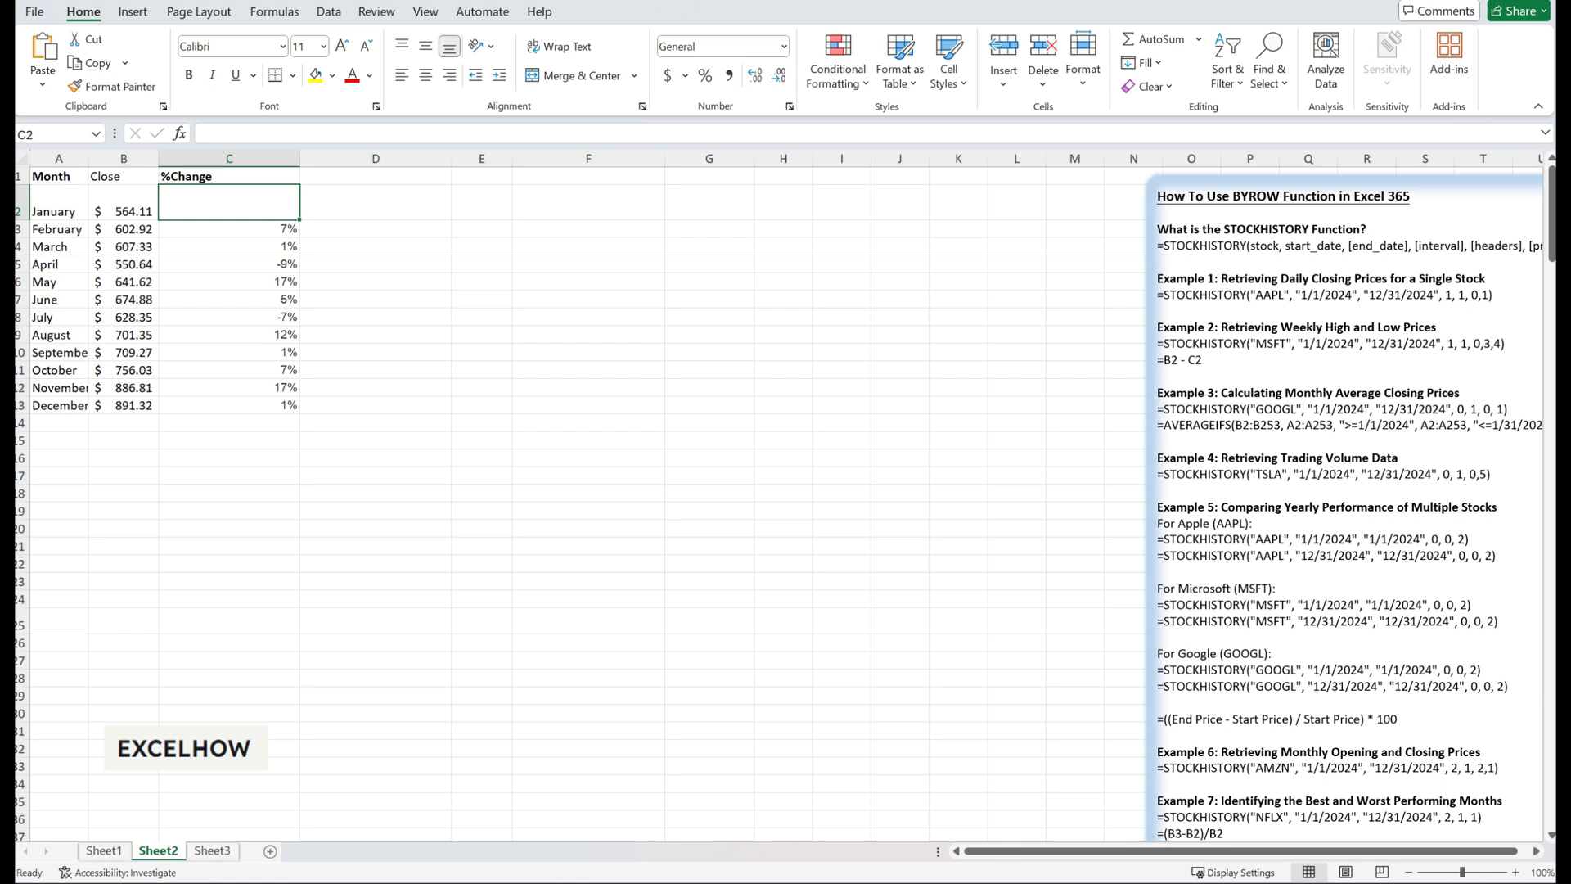
left_click(248, 228)
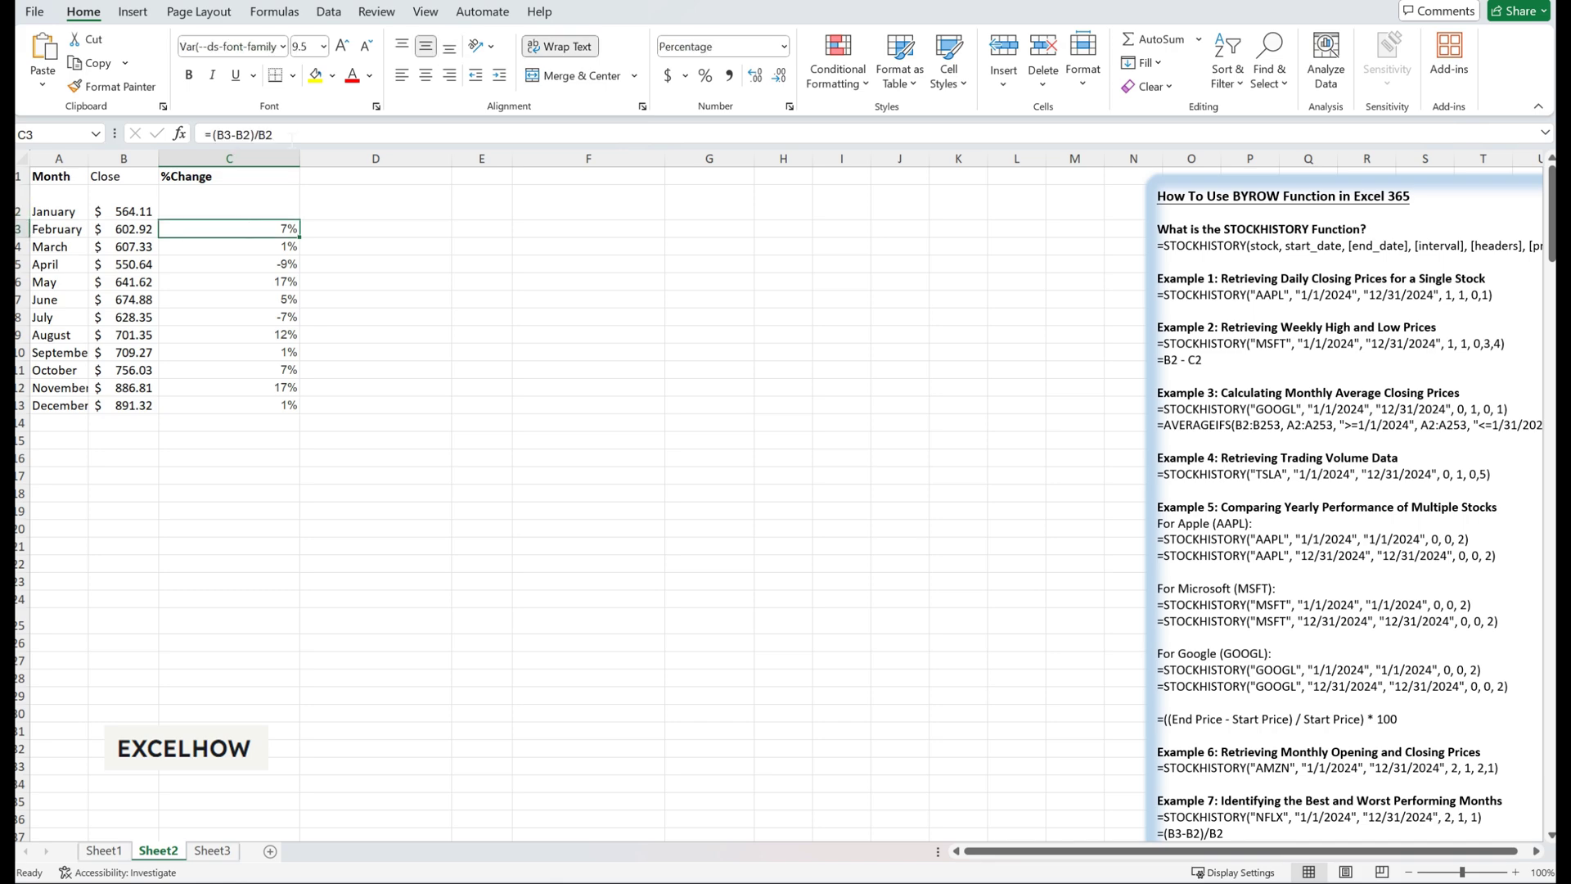
key("F2")
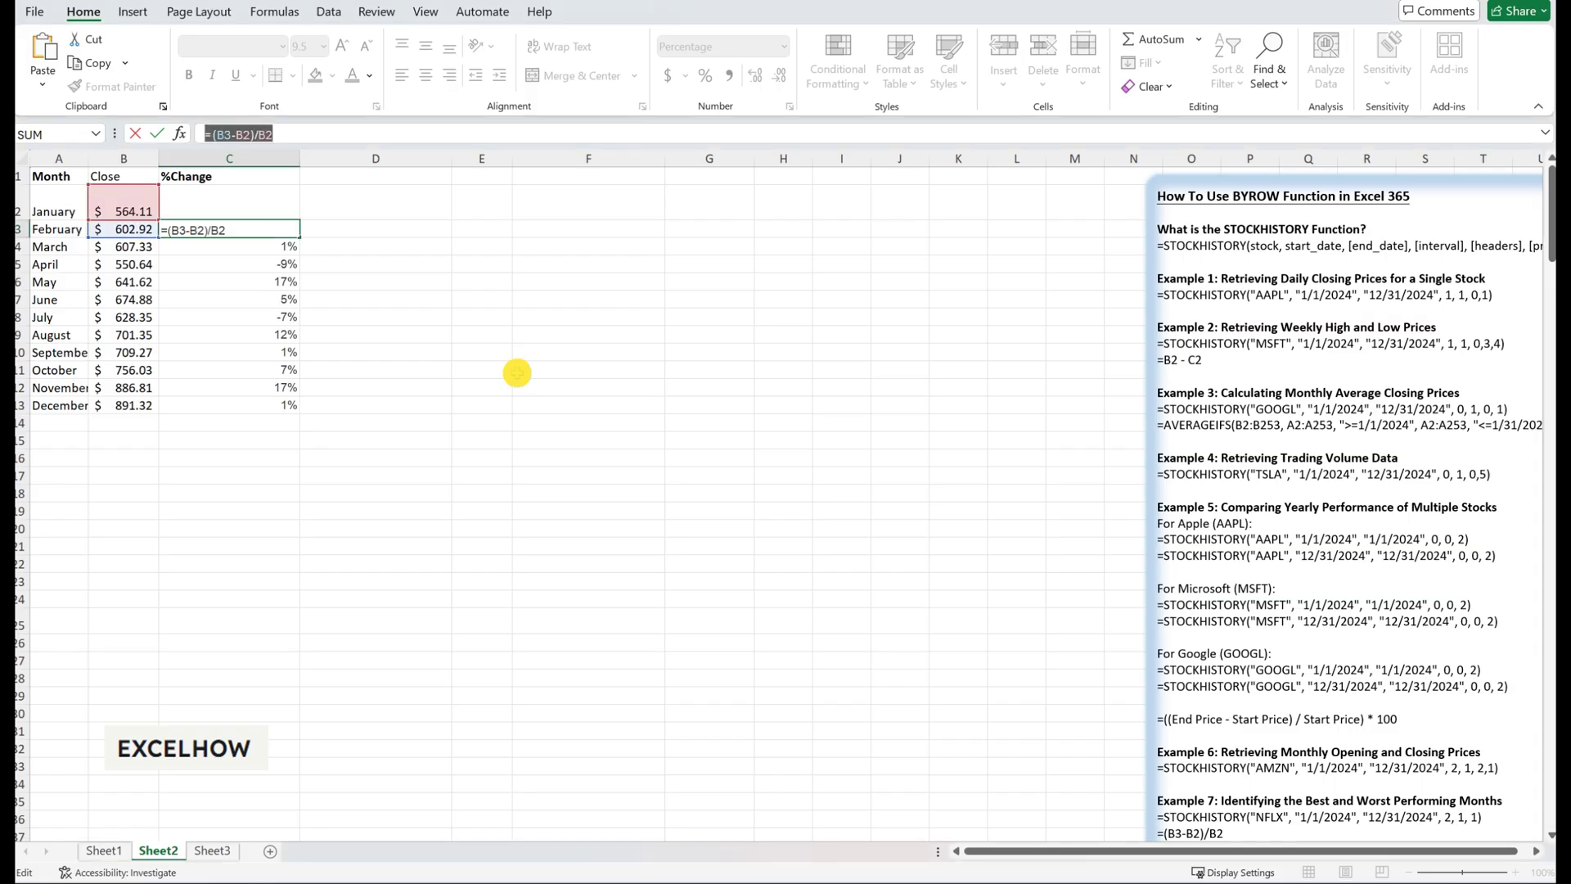
left_click(427, 317)
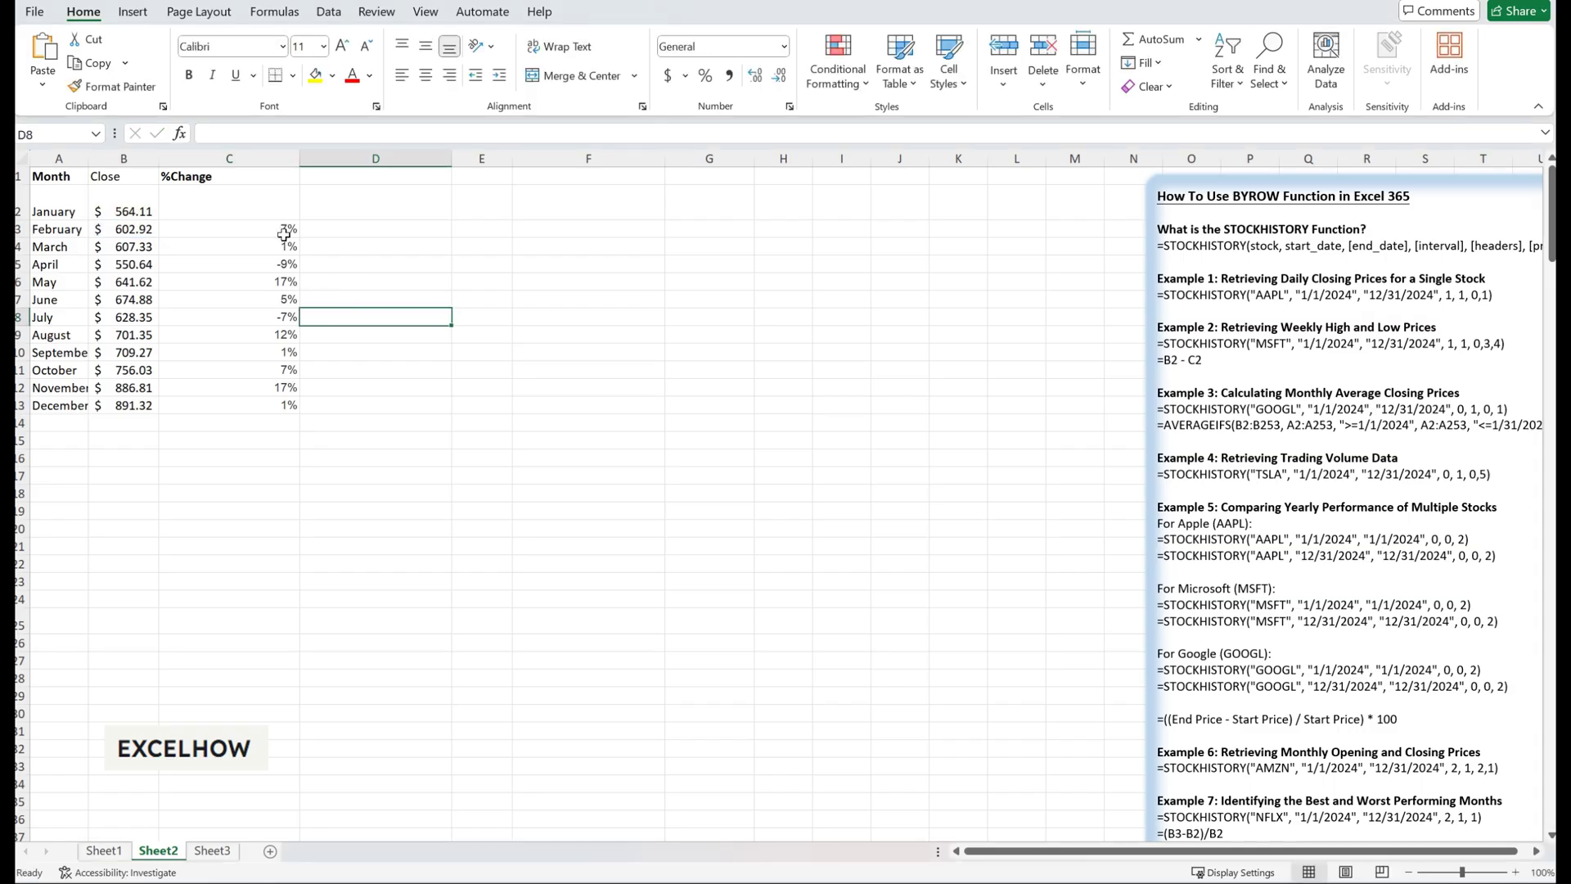
- Compare the %Change values of November and April to identify NFLX's best and worst performing months
left_click(279, 386)
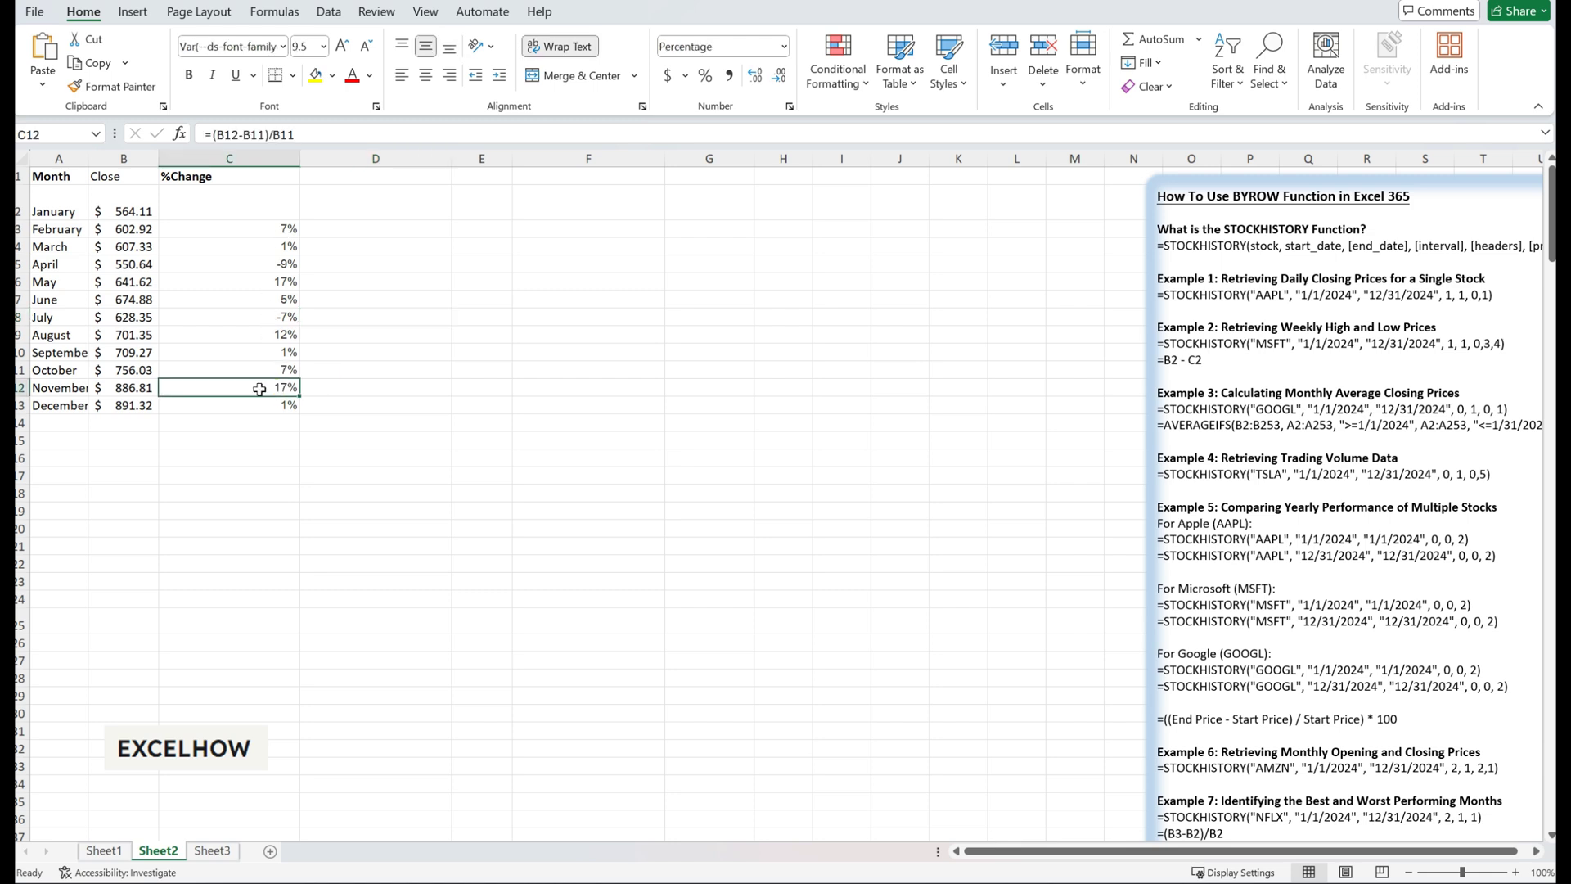
left_click(64, 388)
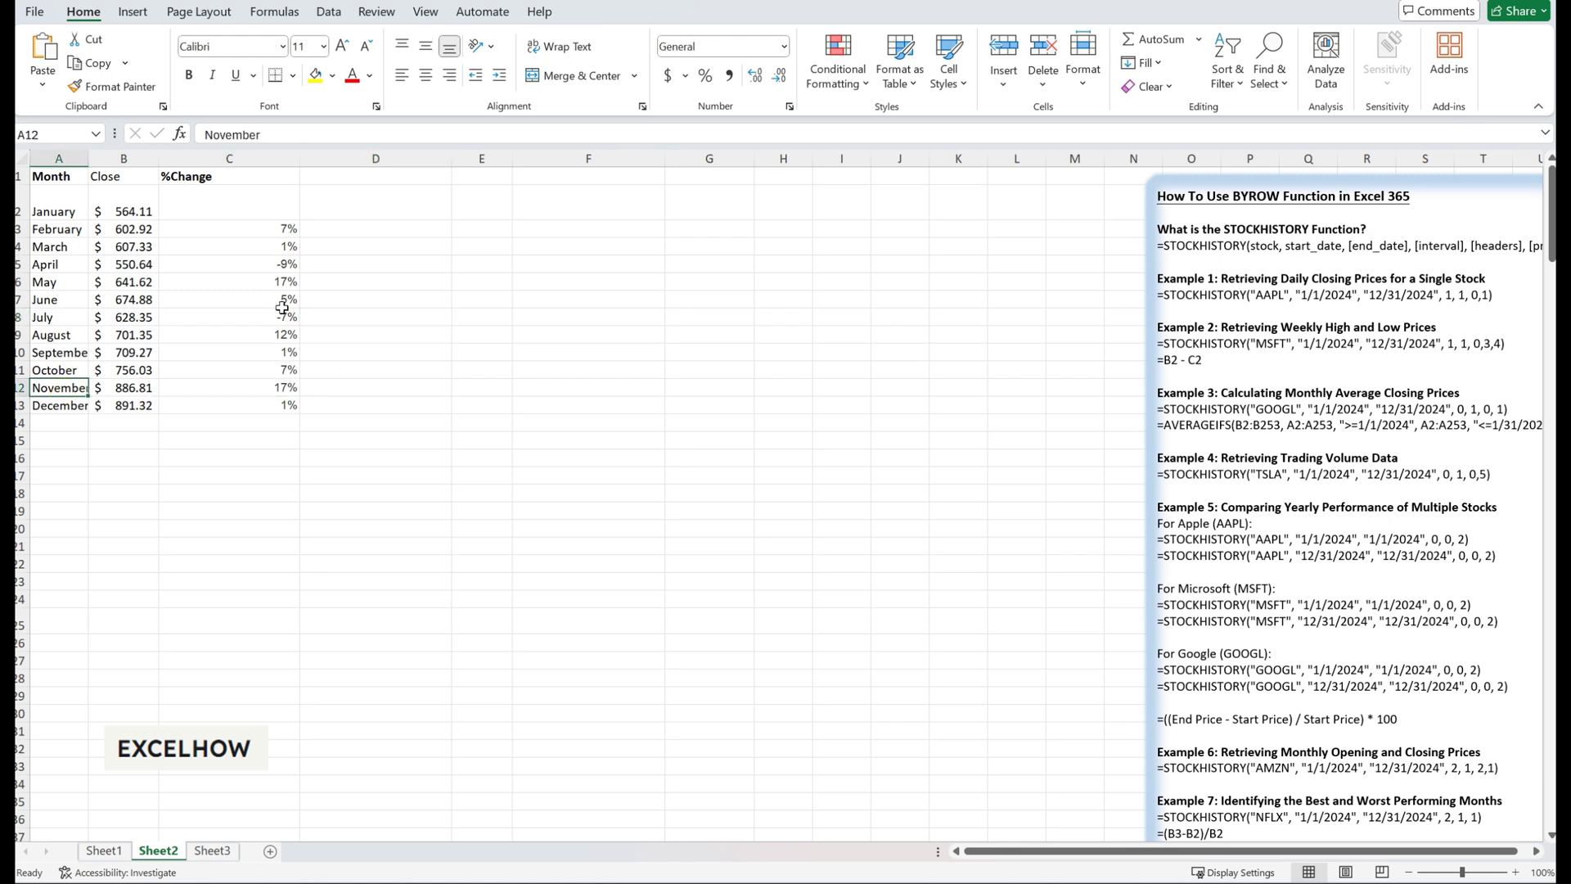
left_click(286, 264)
left_click_drag(61, 264, 434, 263)
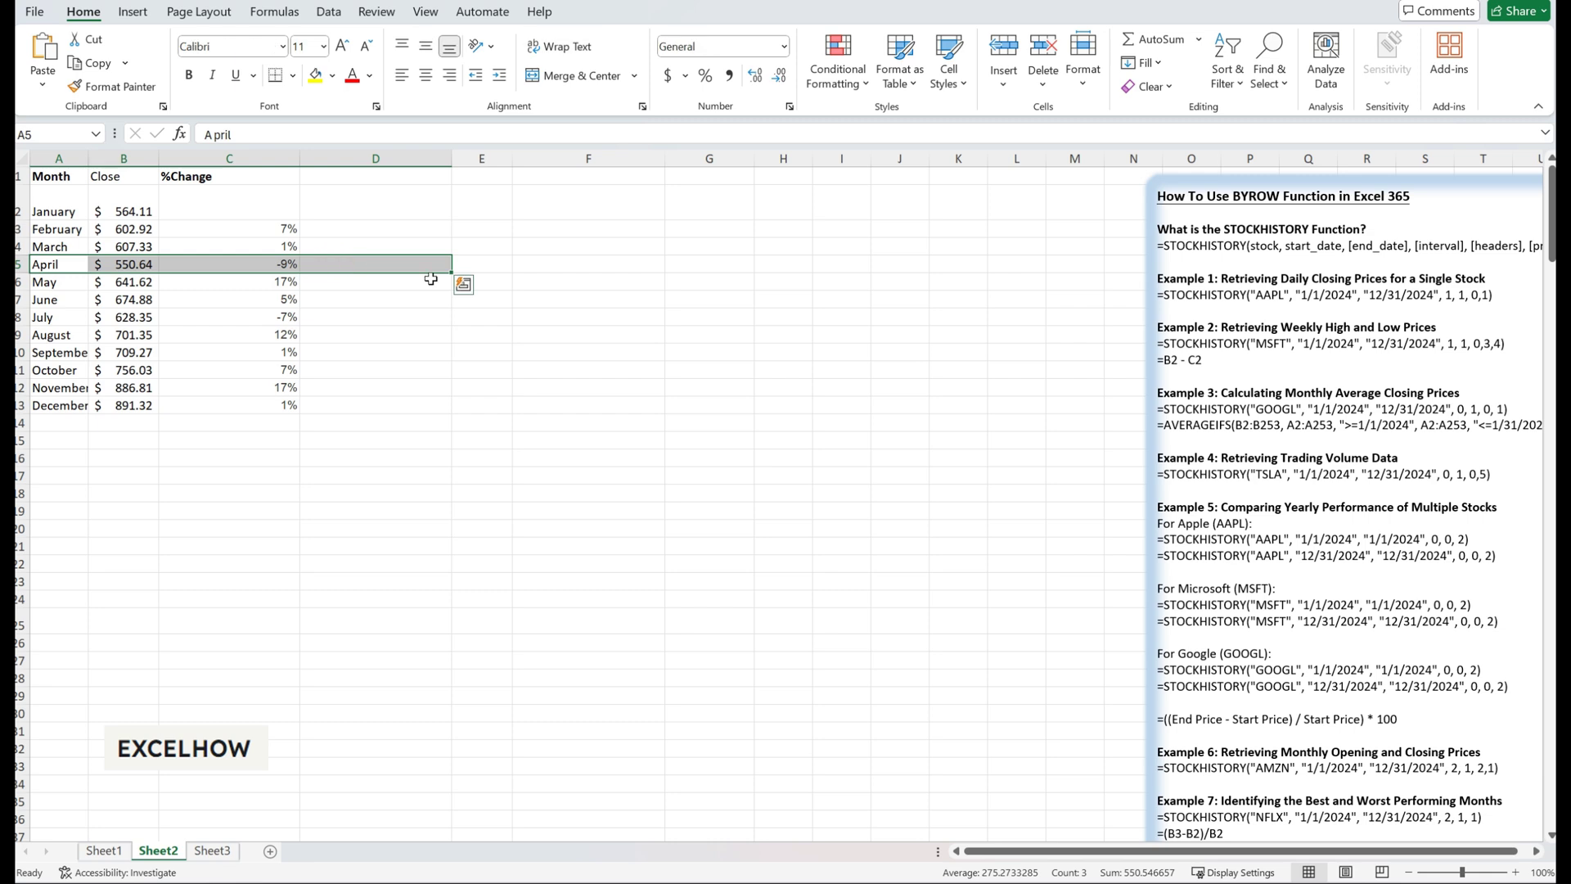
left_click(463, 284)
left_click(985, 316)
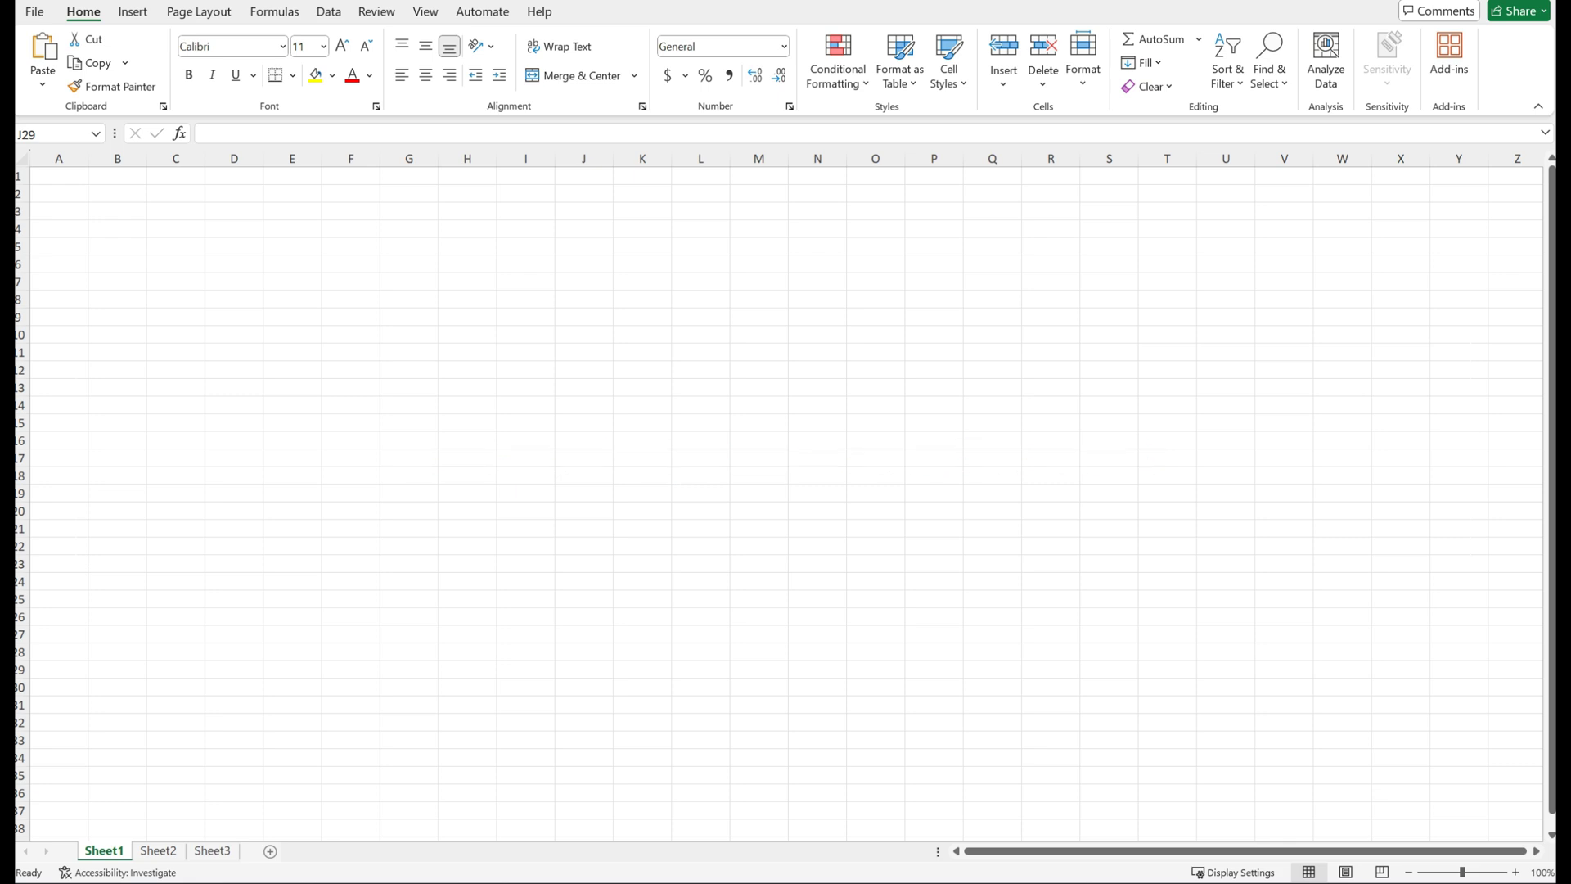
- On Sheet2, examine Example 8's three STOCKHISTORY formulas for AAPL, MSFT and GOOGL in the notes text box
left_click(158, 851)
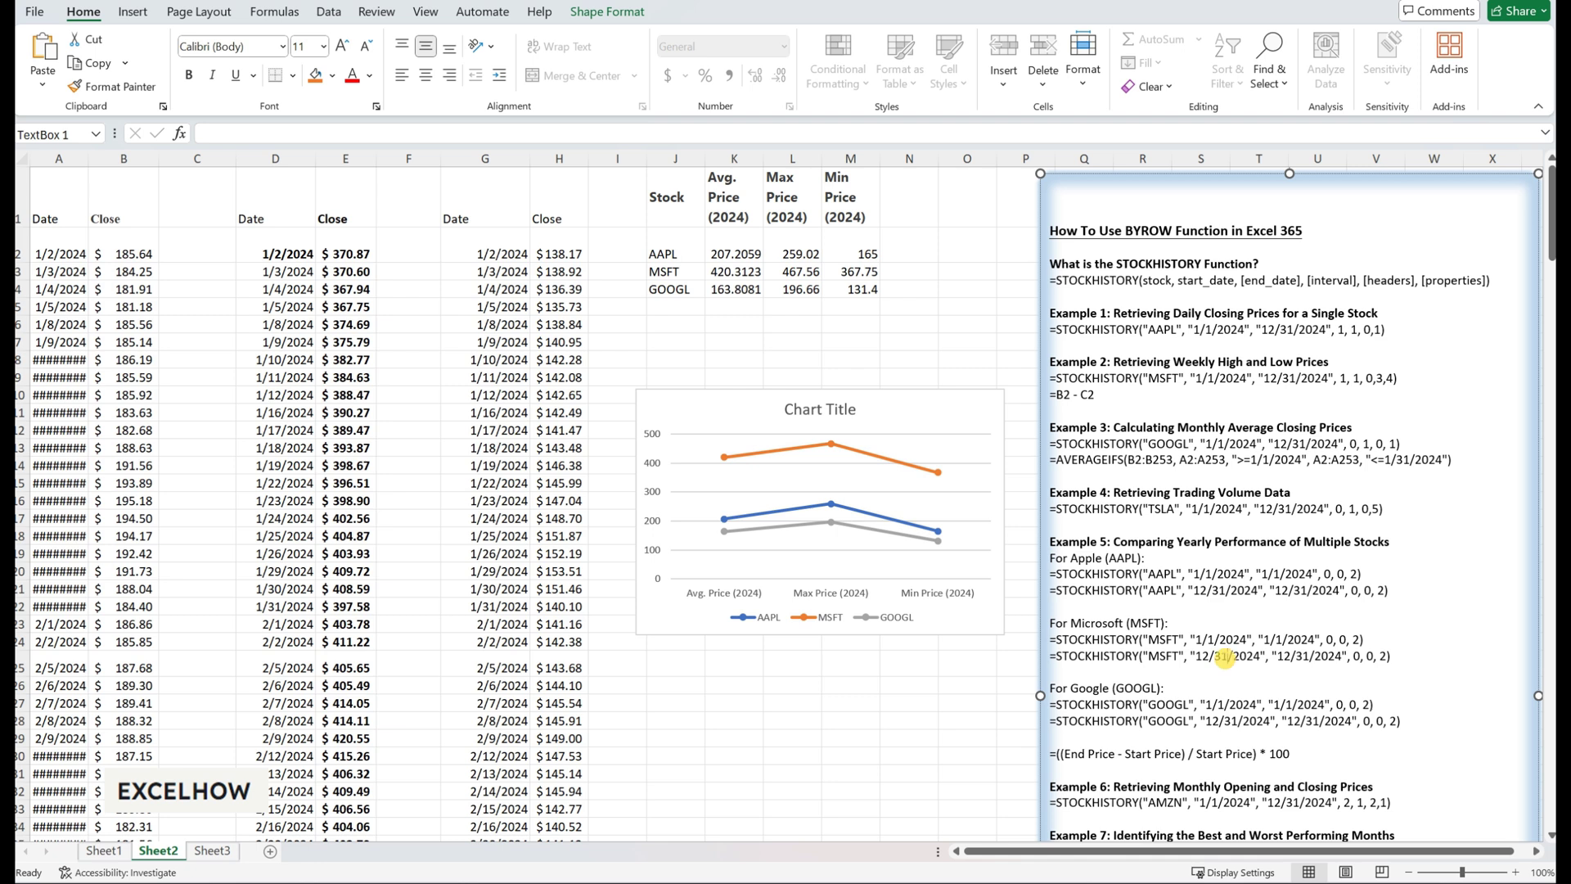
scroll(1224, 660, "down", 4)
scroll(1225, 659, "down", 1)
left_click_drag(1049, 667, 1424, 702)
left_click(1385, 701)
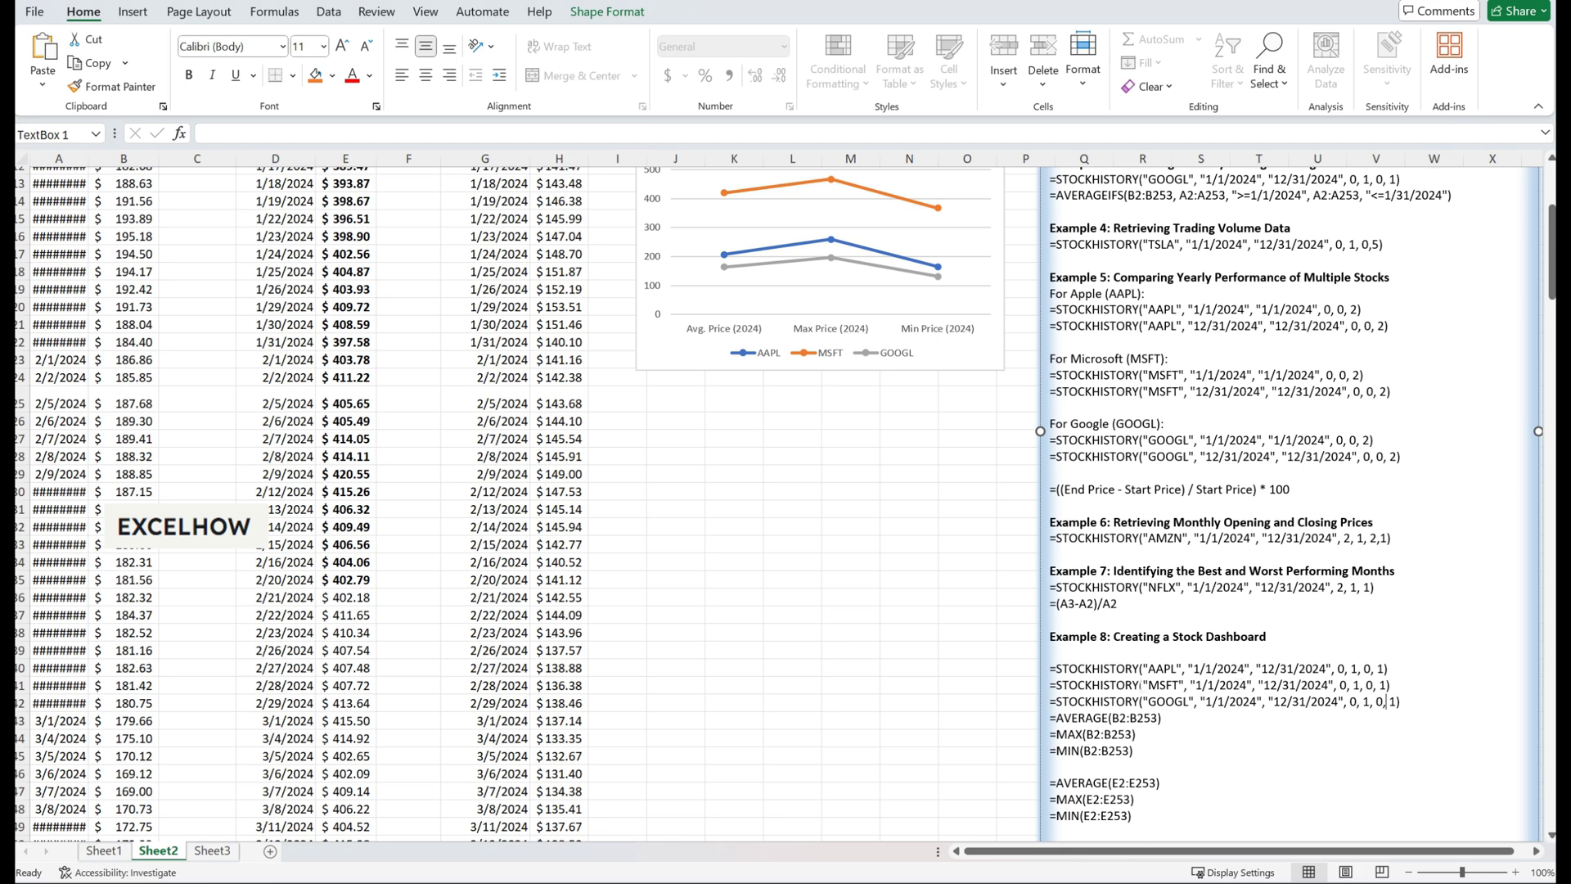
- Inspect the arguments of AAPL's formula =STOCKHISTORY("AAPL", "1/1/2024", "12/31/2024", 0, 1, 0, 1) in A1
scroll(684, 626, "up", 4)
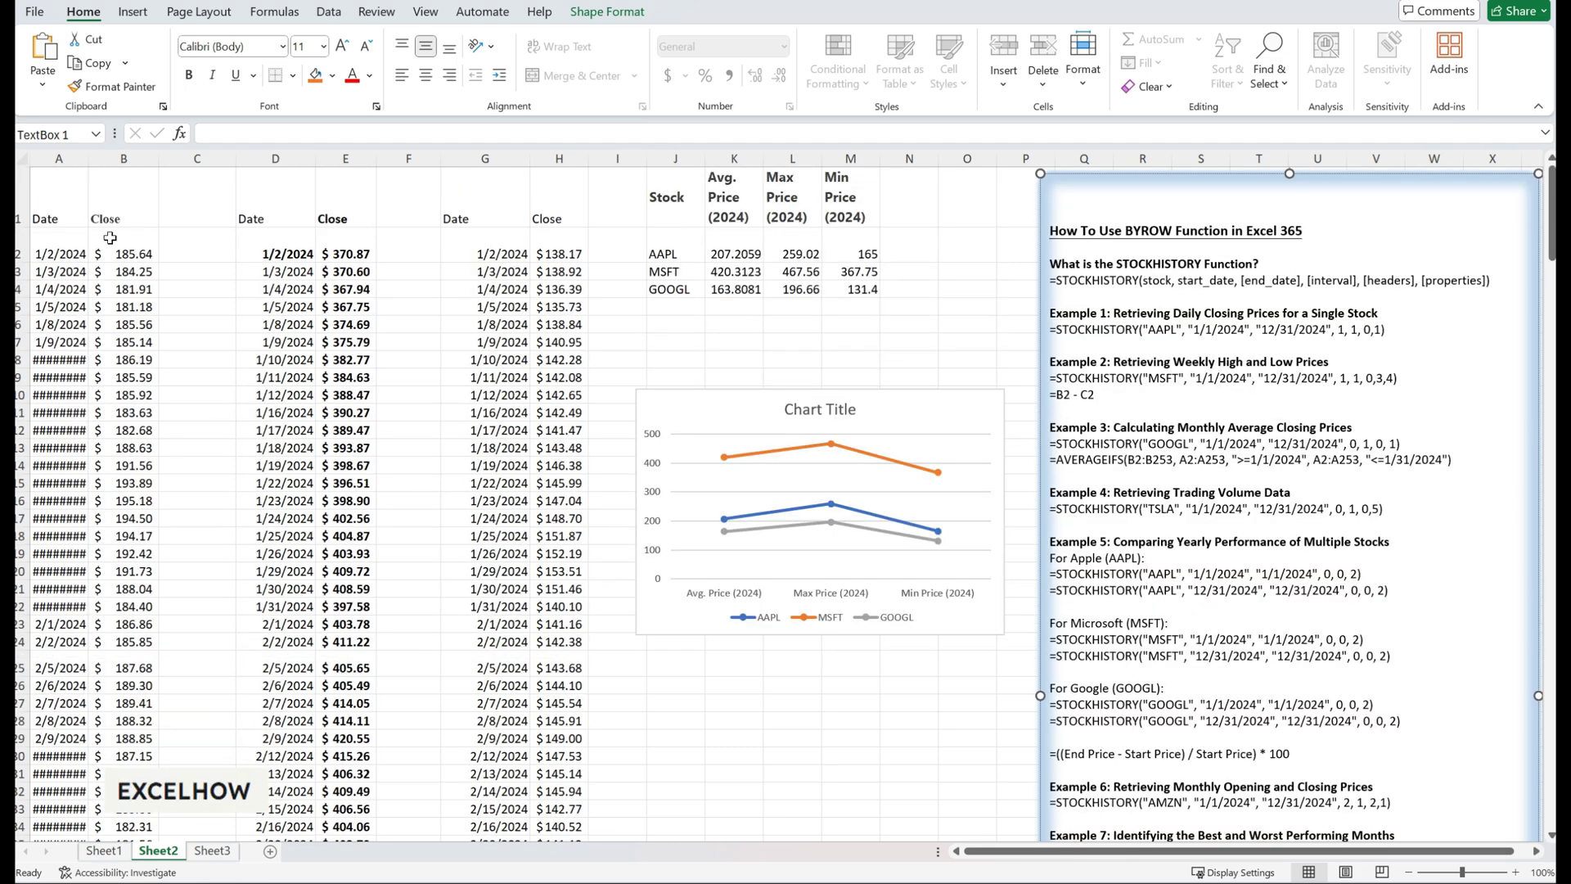
left_click(58, 206)
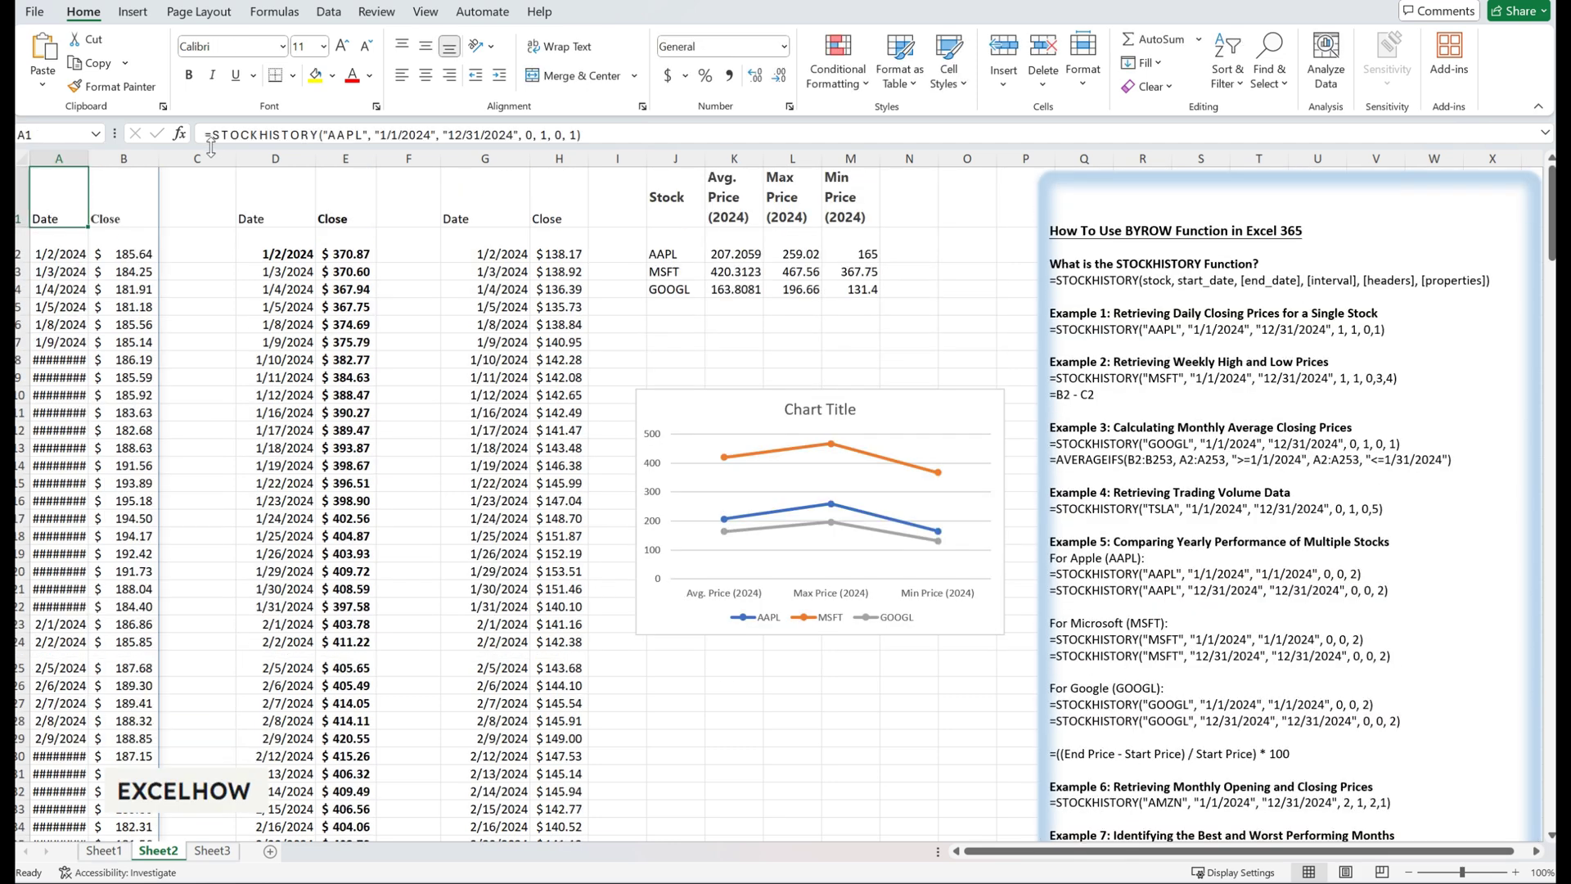
left_click(246, 134)
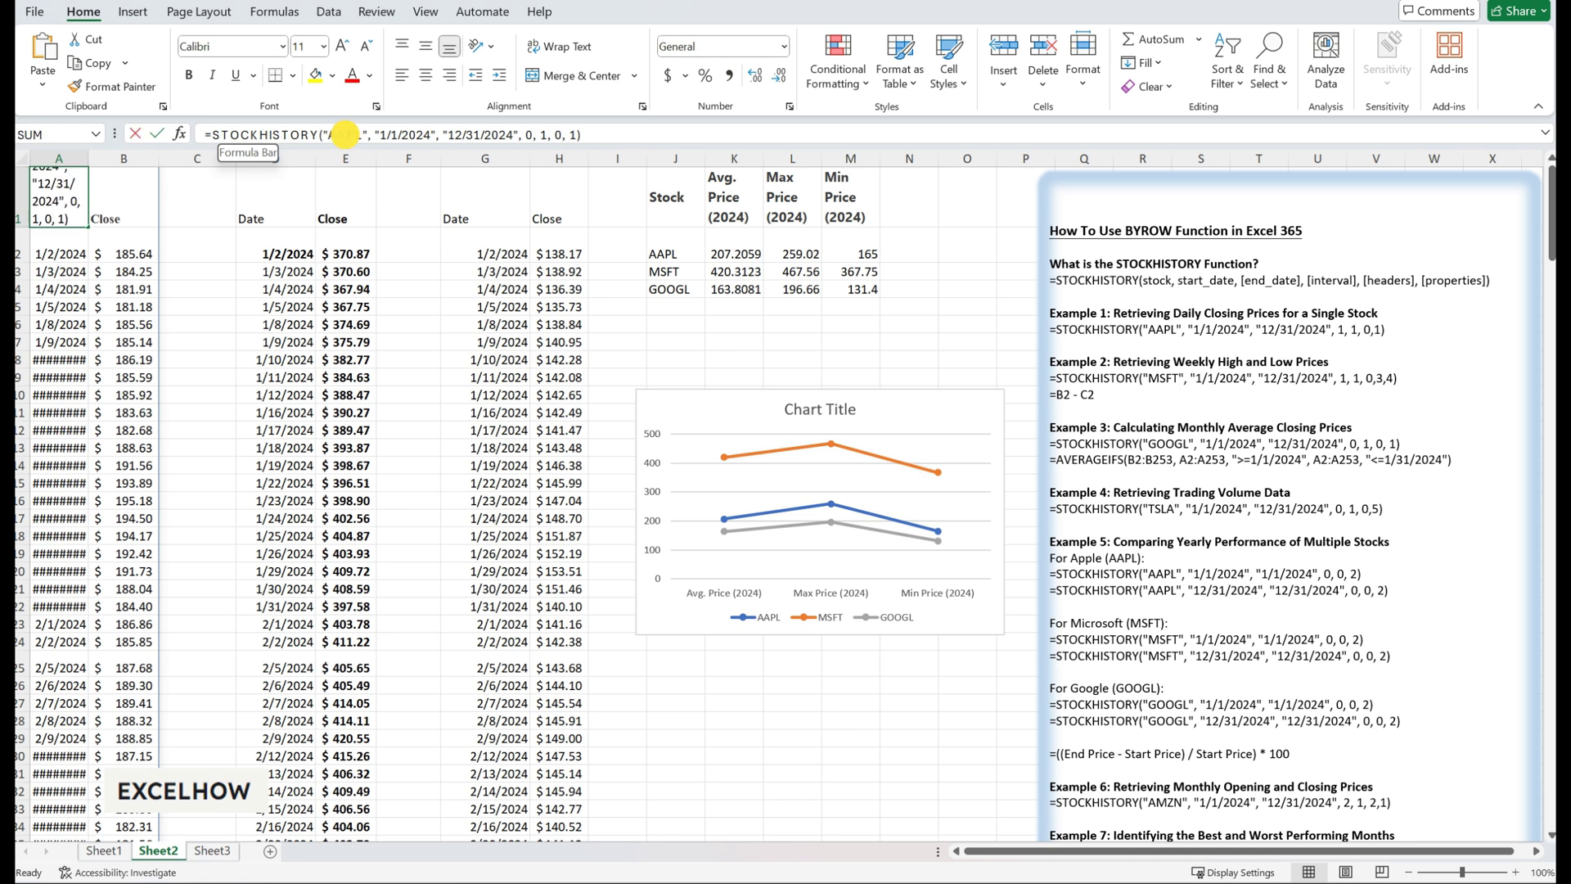
left_click_drag(379, 134, 519, 134)
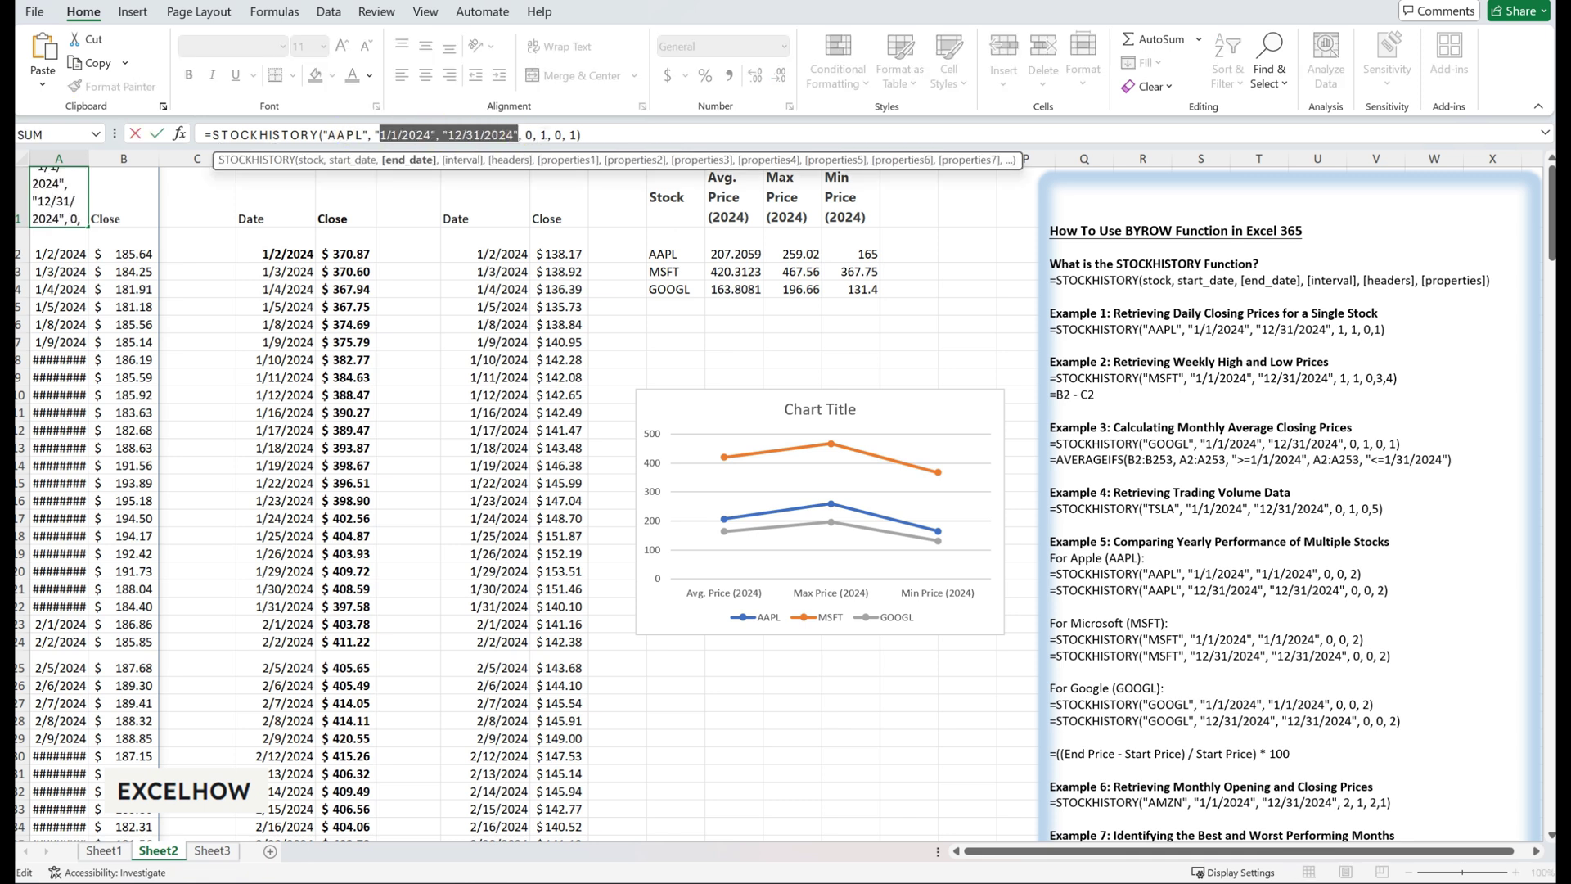
left_click(564, 134)
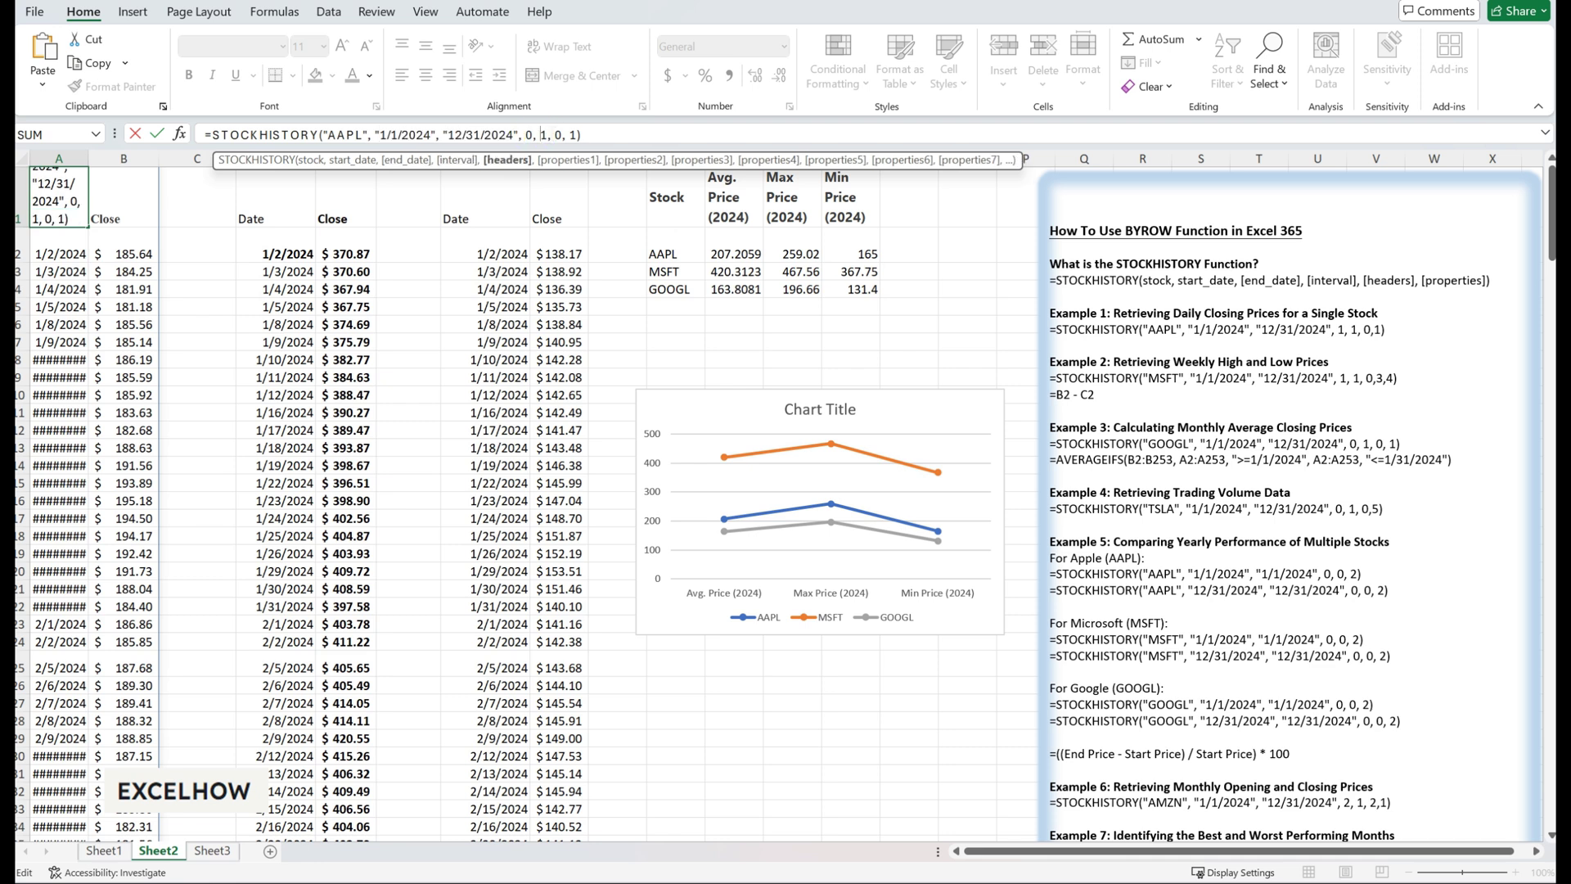
left_click_drag(569, 132, 607, 135)
left_click(606, 135)
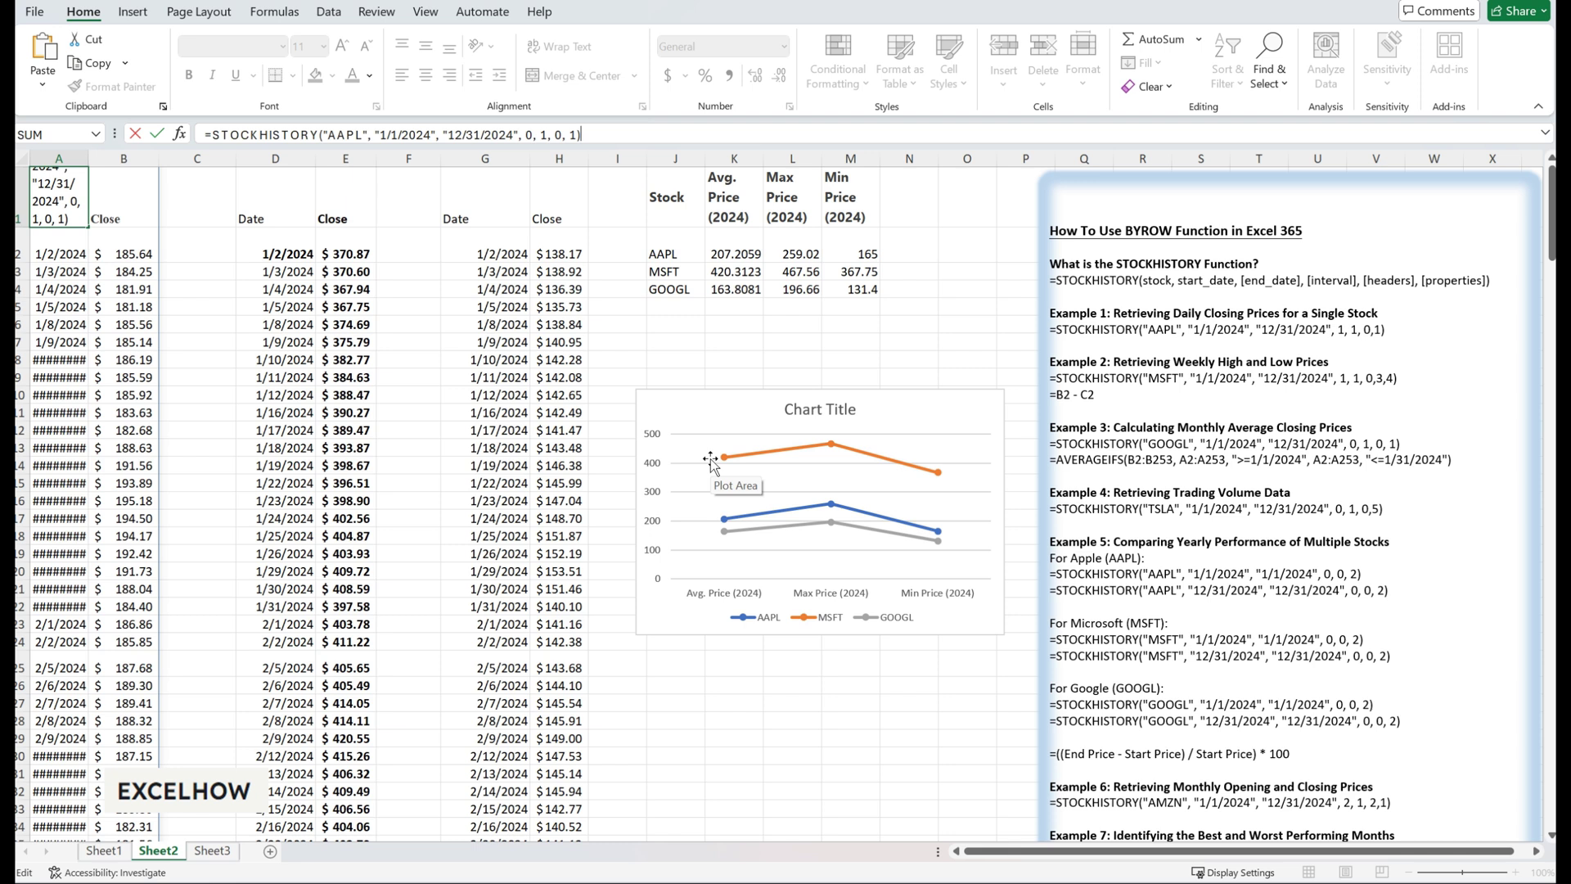
- Inspect MSFT's formula =STOCKHISTORY("MSFT", "1/1/2024", "12/31/2024", 0, 1, 0, 1) in D1
left_click(274, 202)
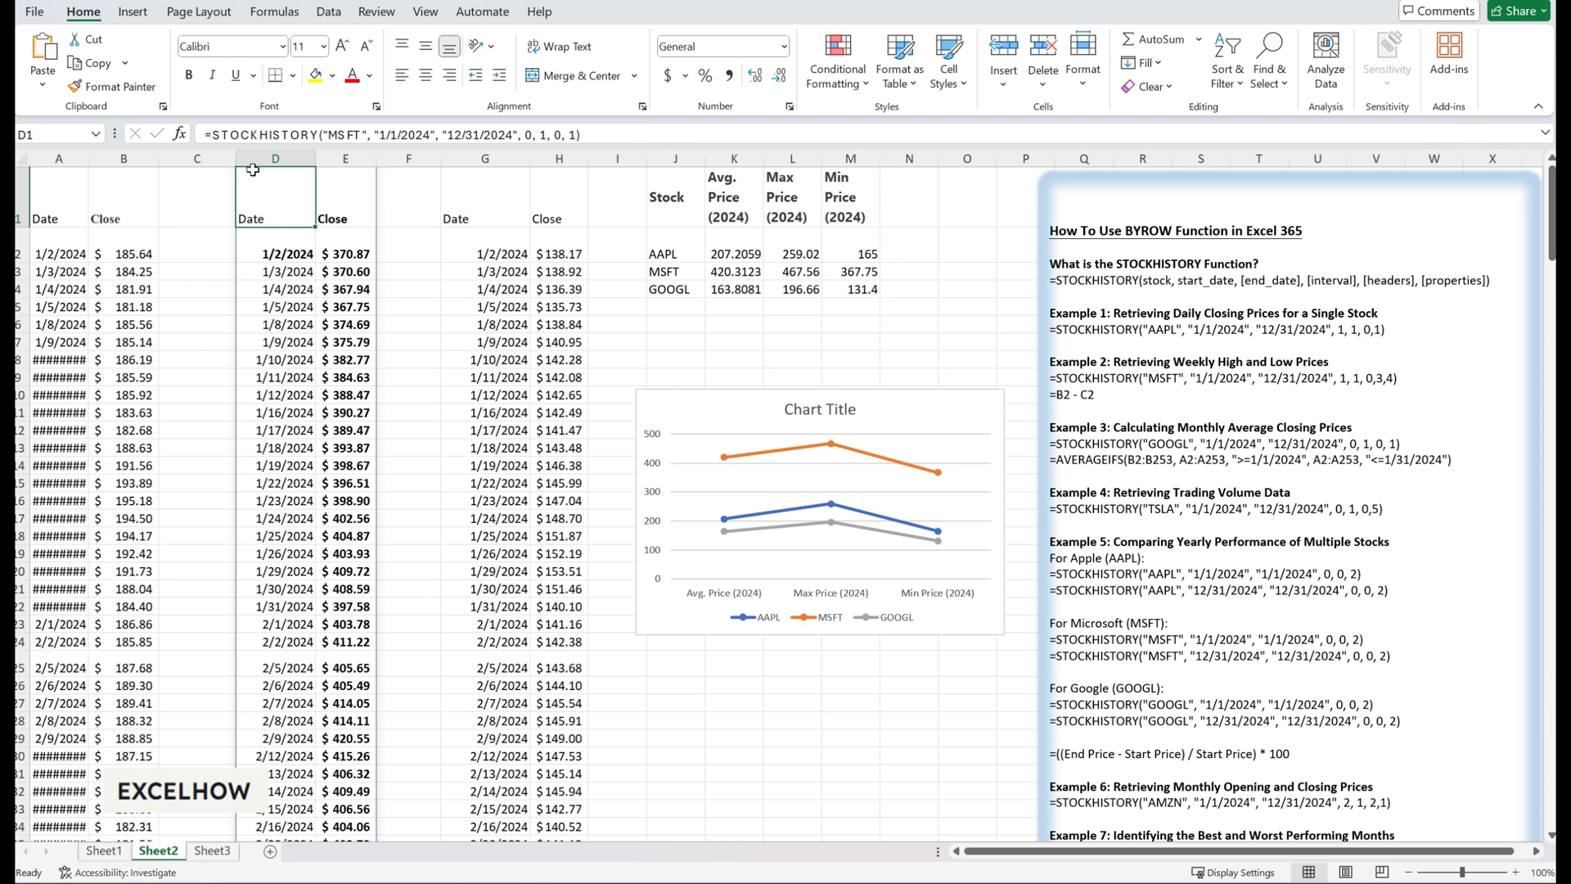
left_click_drag(210, 134, 583, 134)
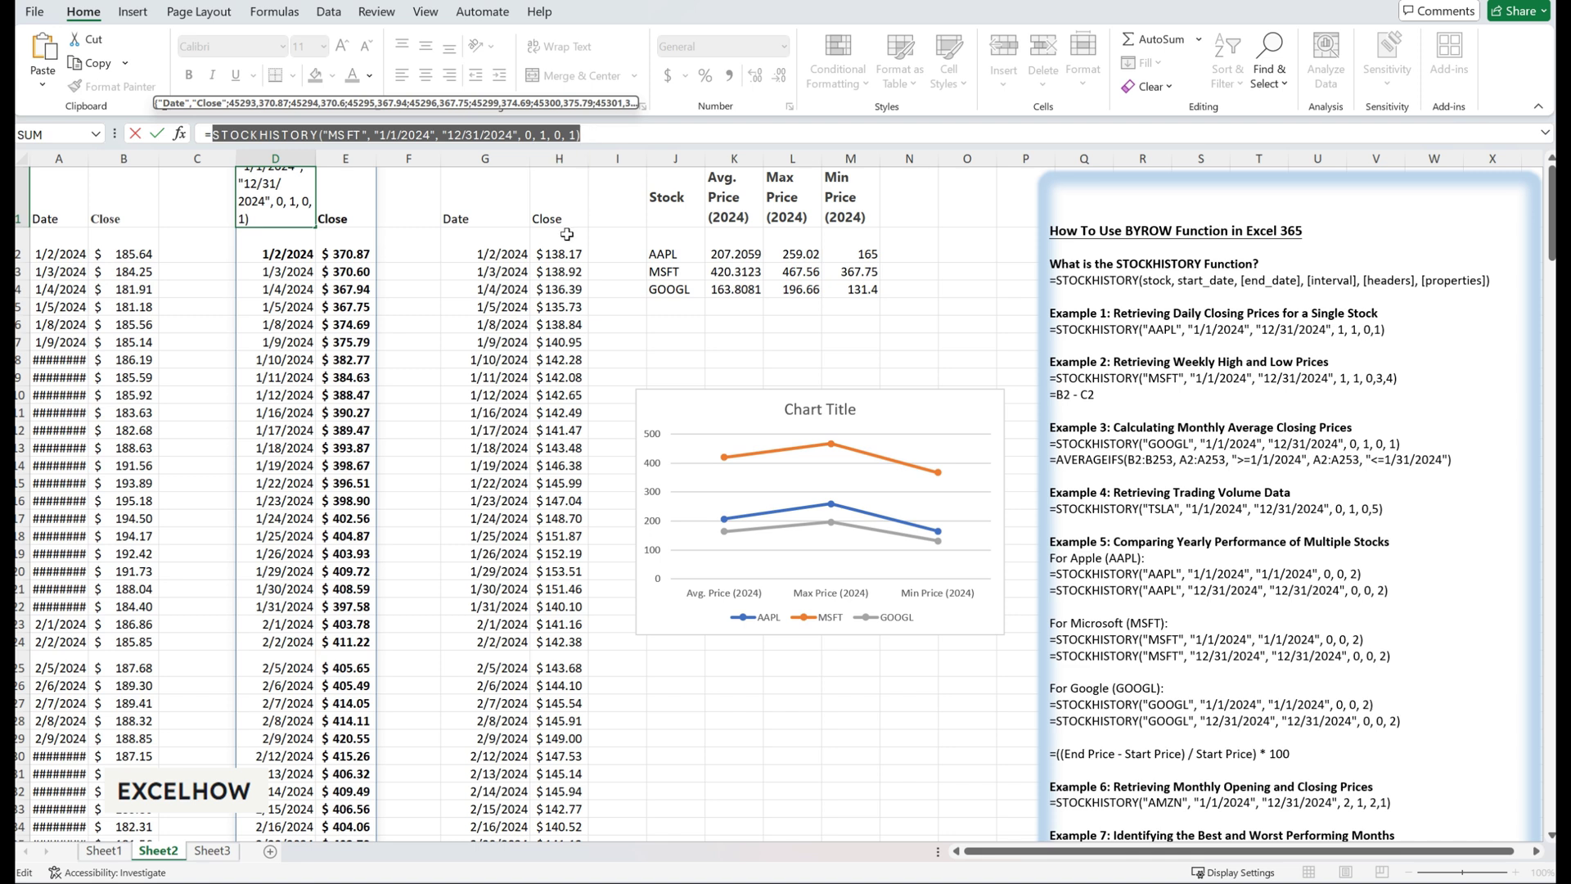
left_click(482, 201)
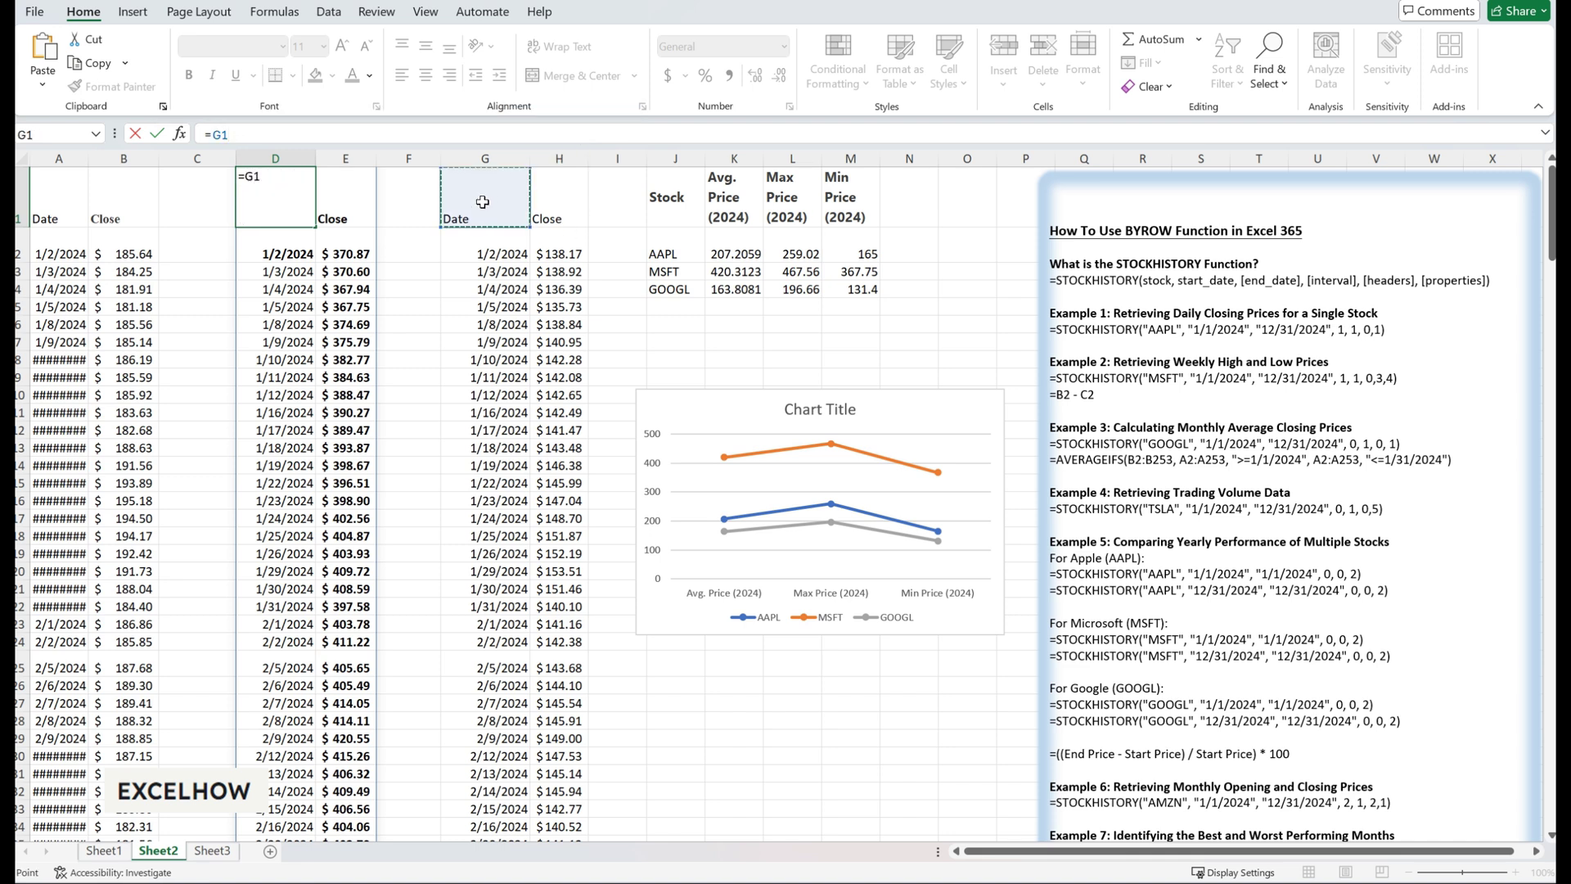
key("Return")
- Inspect GOOGL's formula =STOCKHISTORY("GOOGL", "1/1/2024", "12/31/2024", 0, 1, 0, 1) in G1
left_click(482, 202)
left_click_drag(213, 135, 614, 148)
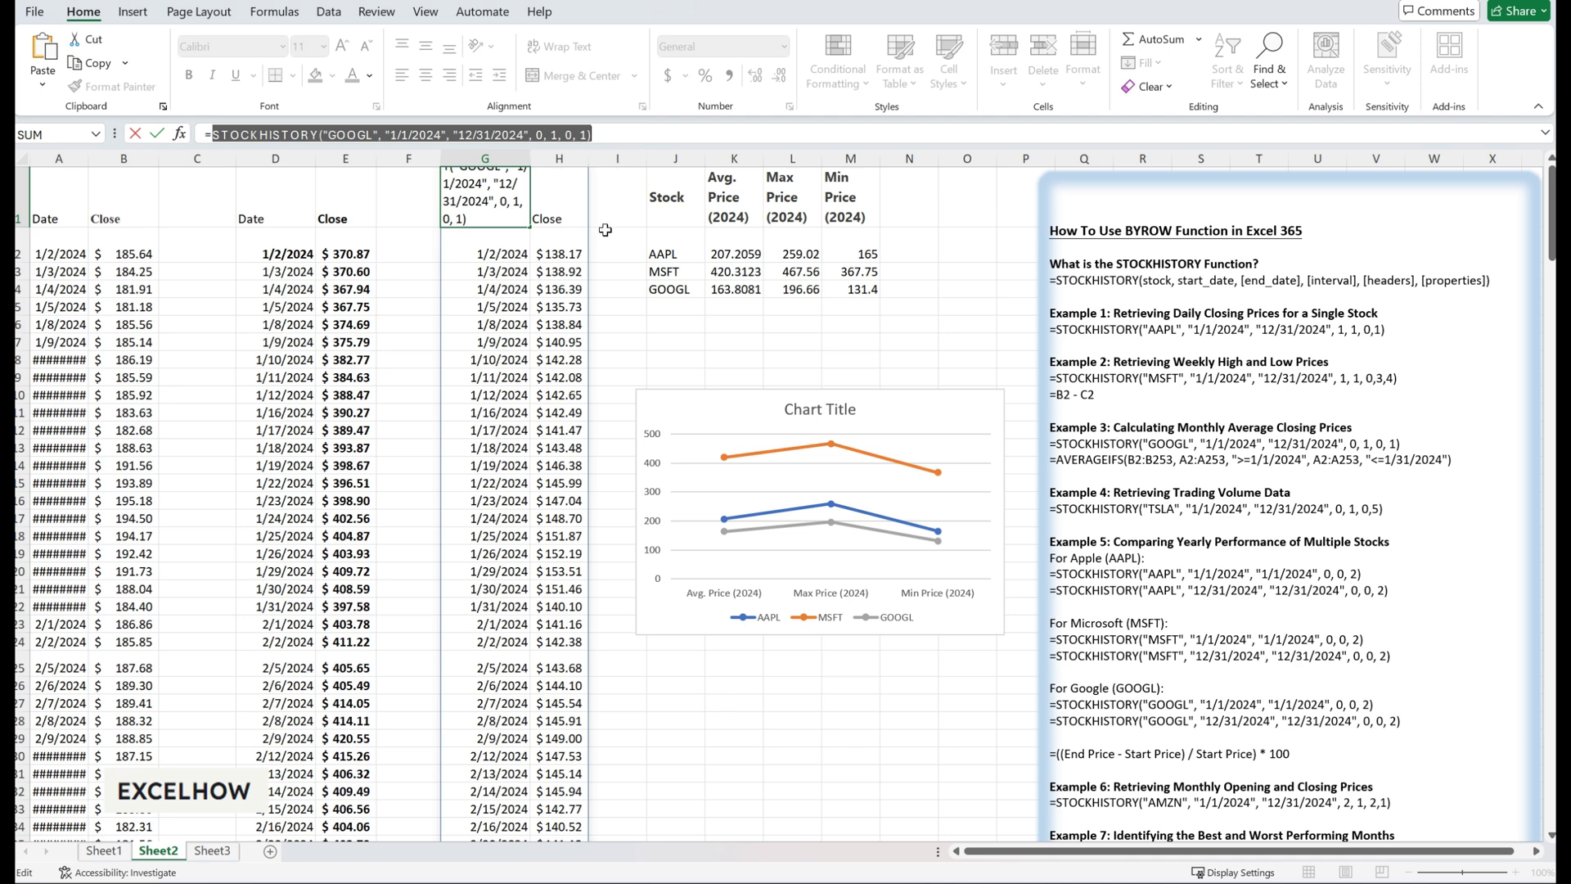
left_click(627, 200)
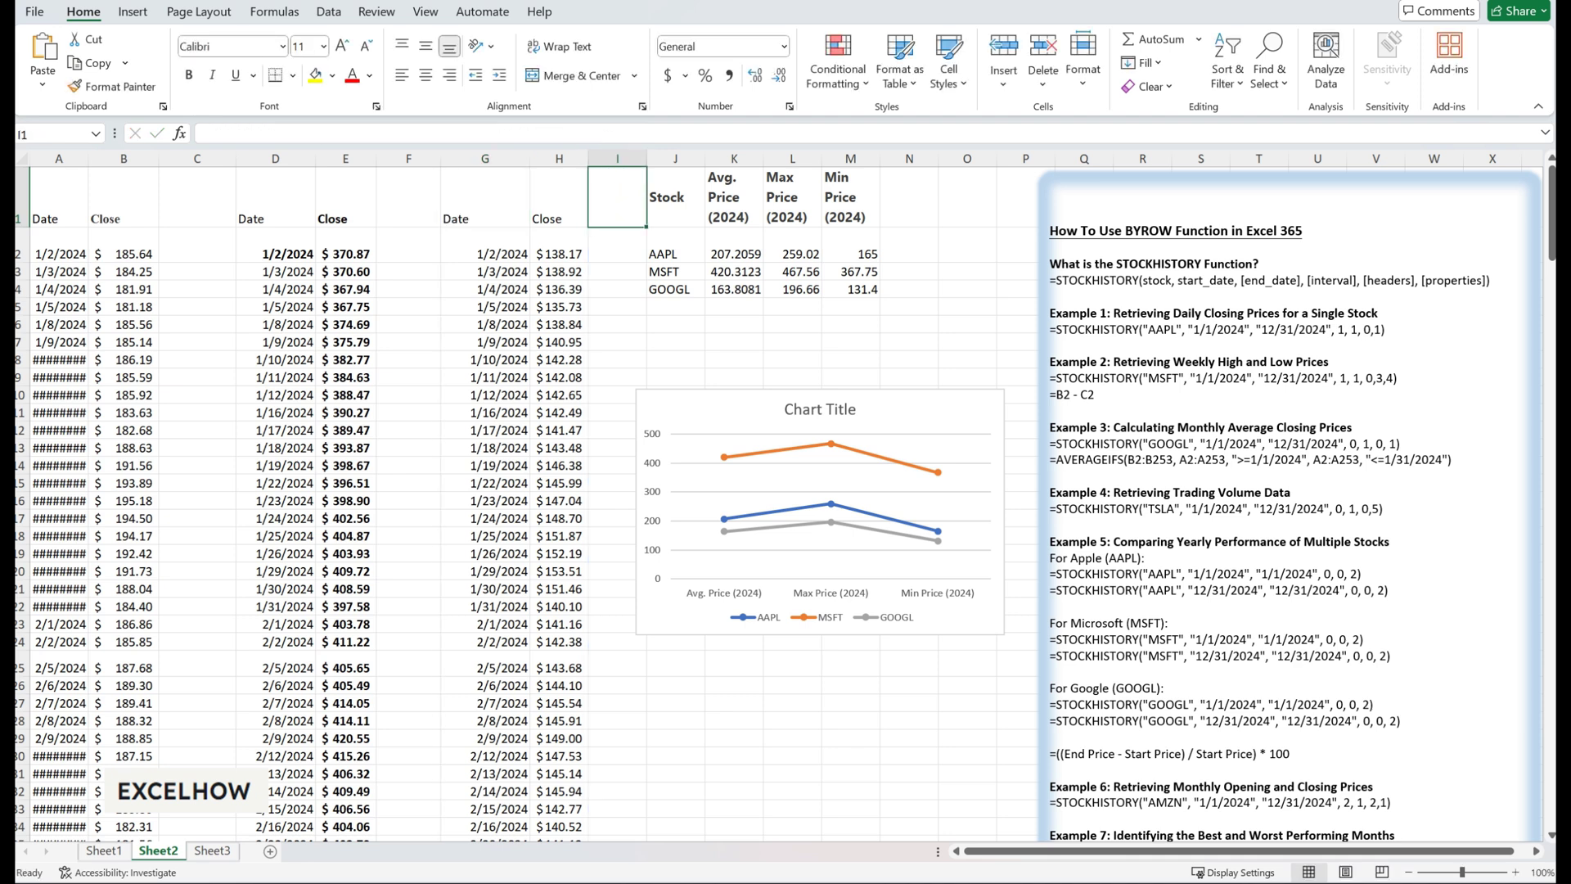
left_click(337, 360)
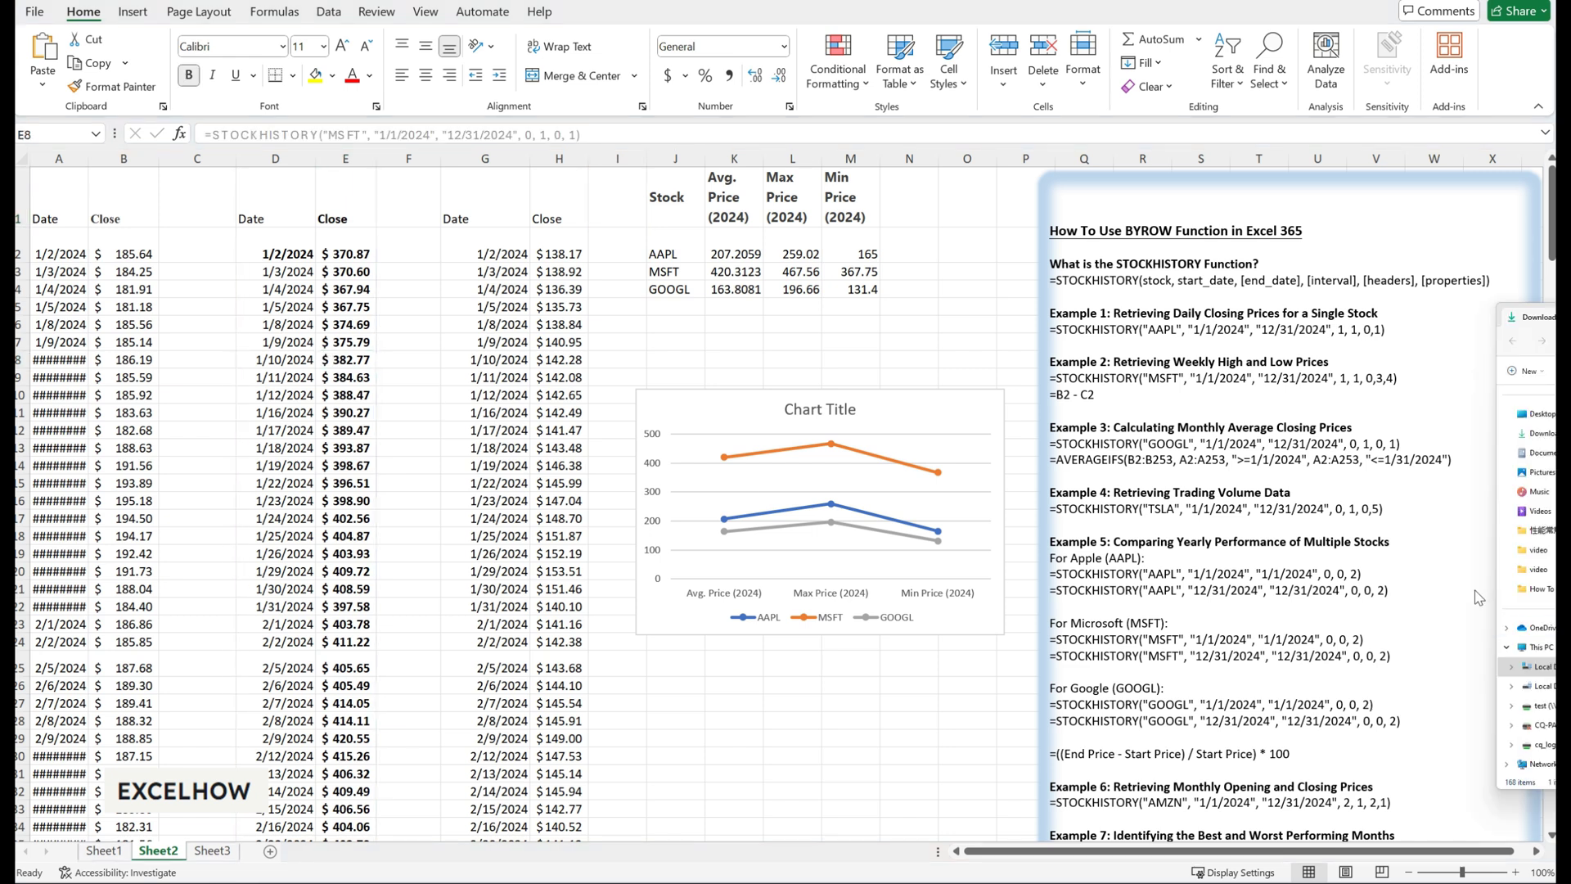
- Highlight Example 8's AVERAGE, MAX and MIN formulas for columns B, E and H in the notes text box
scroll(1329, 651, "down", 8)
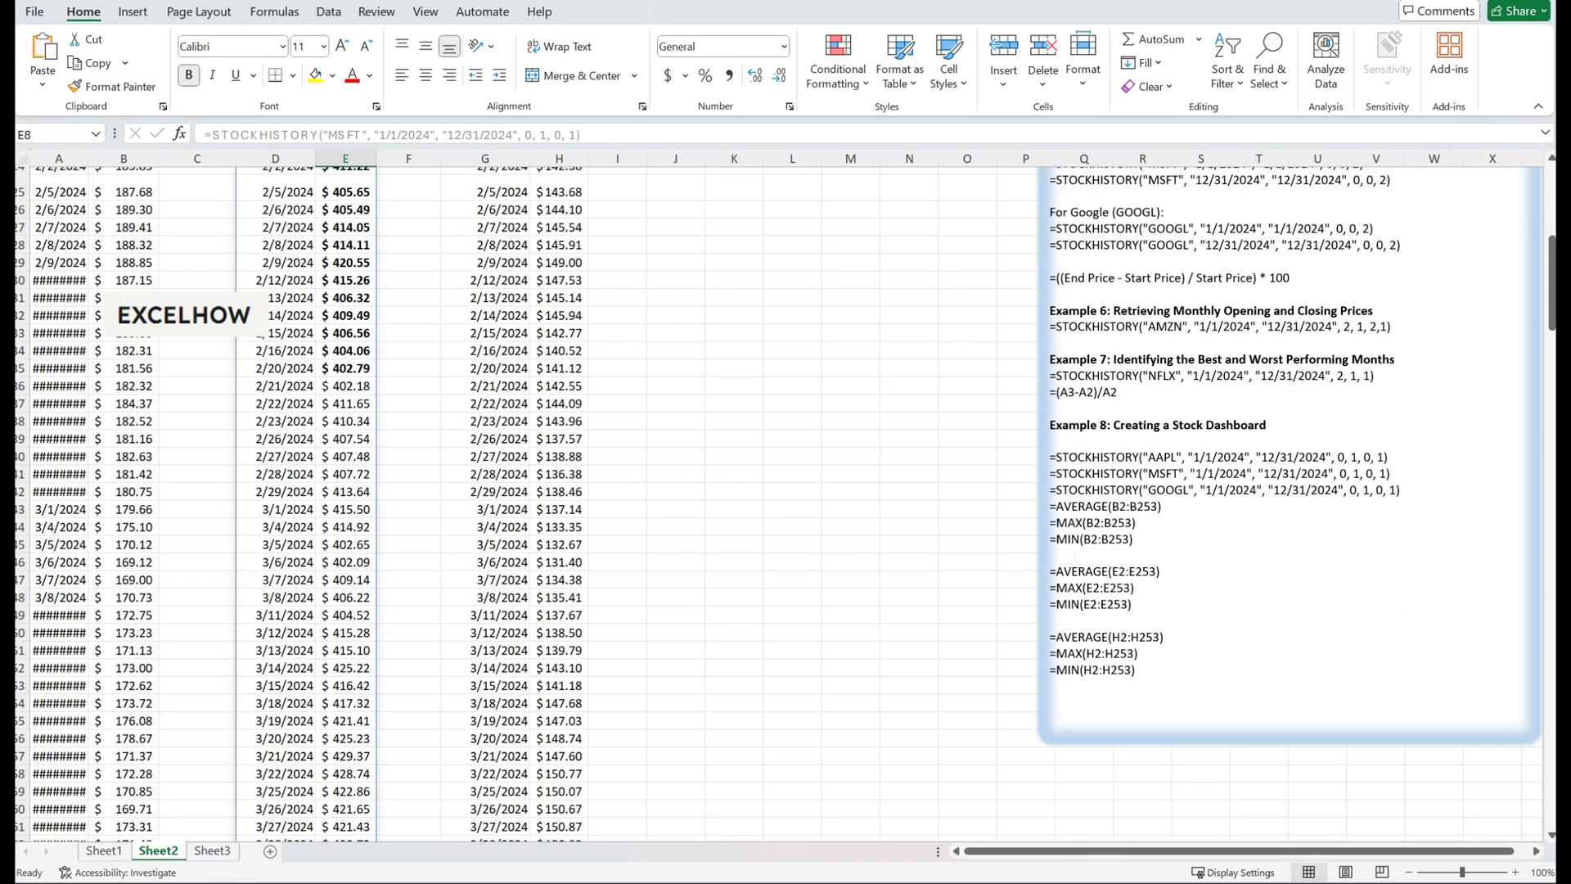
left_click_drag(1049, 506, 1175, 676)
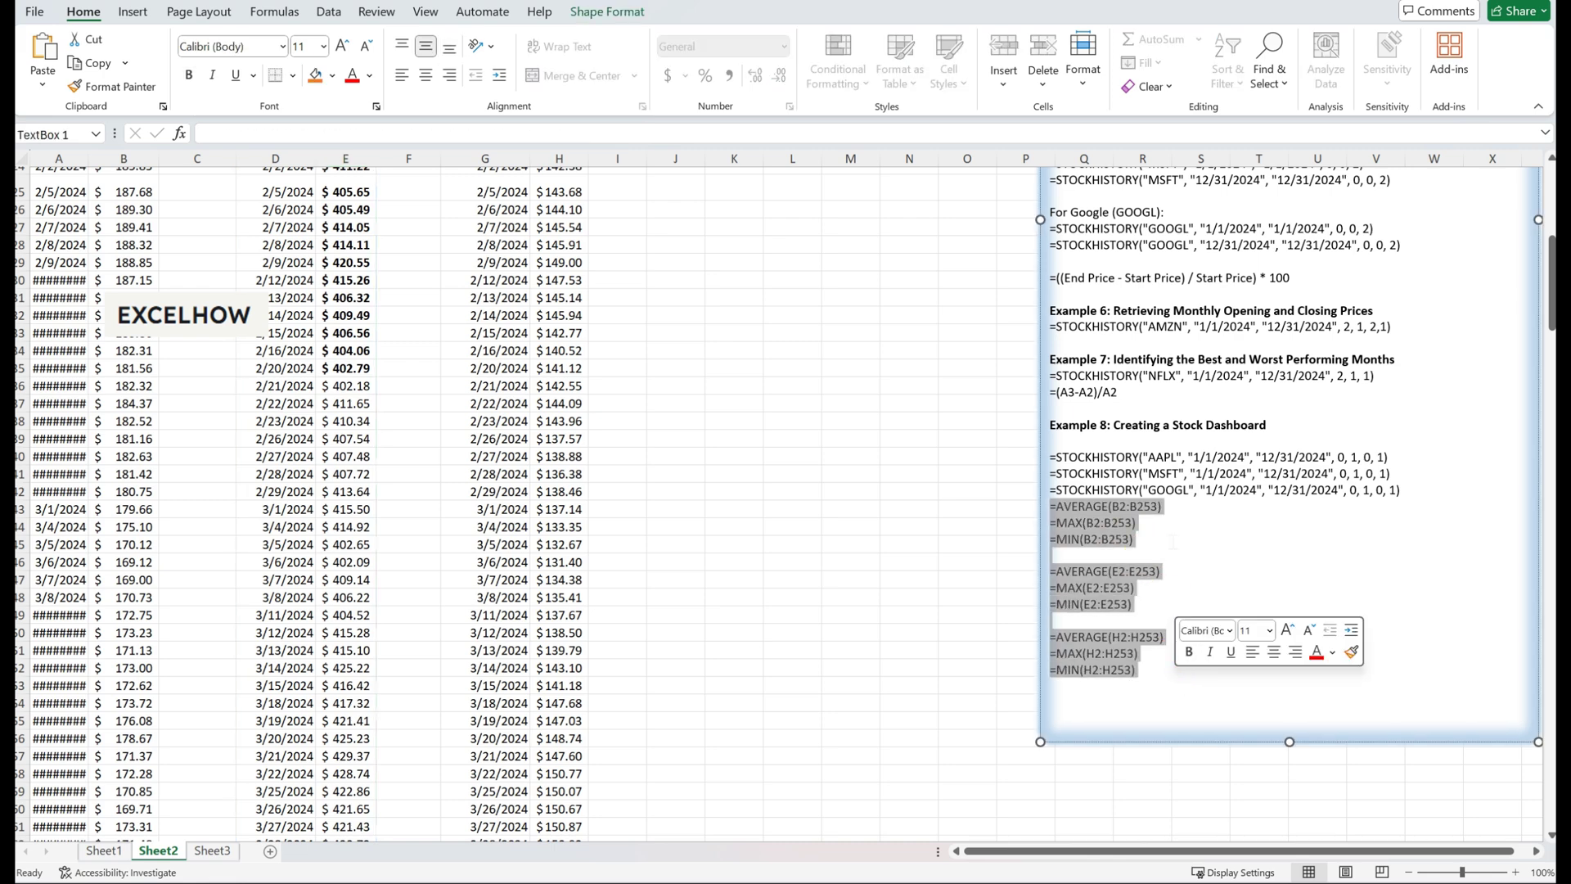
scroll(1175, 679, "up", 8)
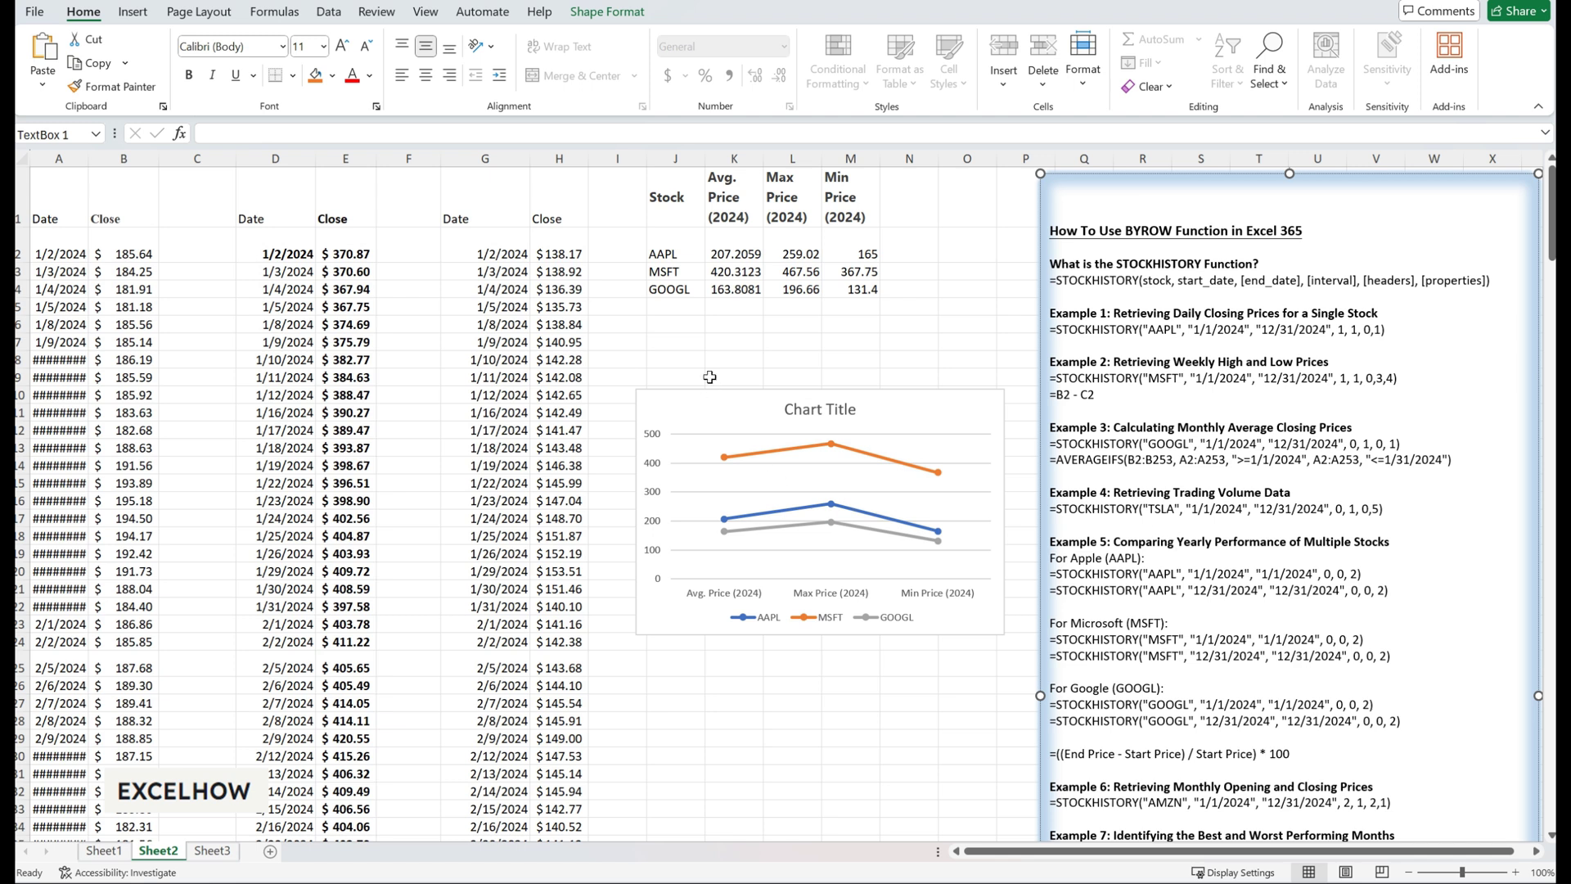
- Inspect AAPL's average price formula =AVERAGE(B2:B253) in K2
left_click(691, 253)
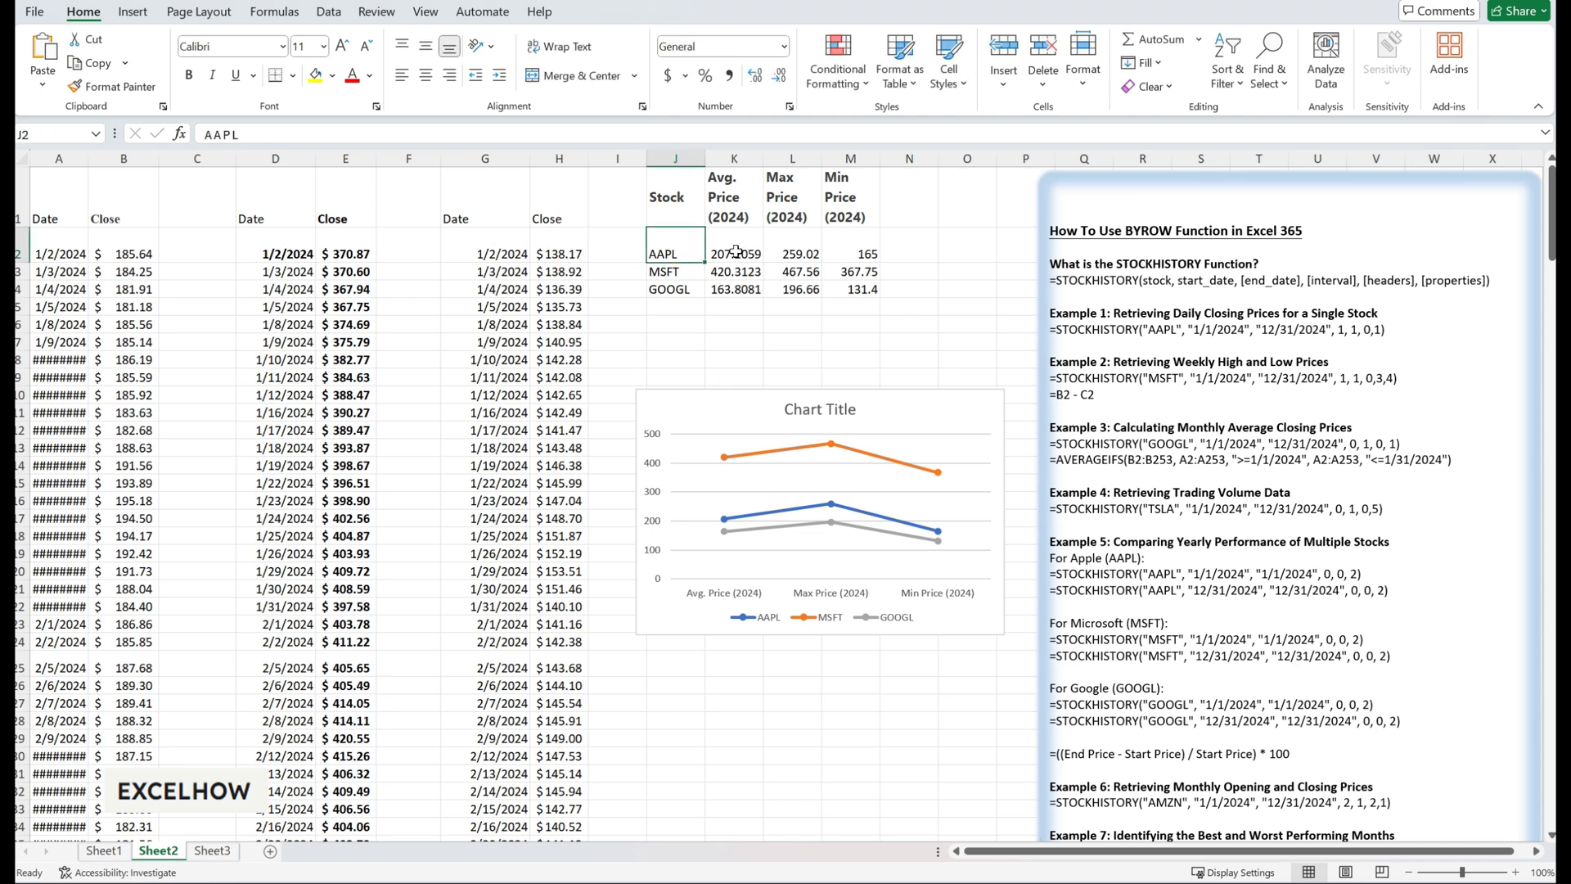
left_click(736, 252)
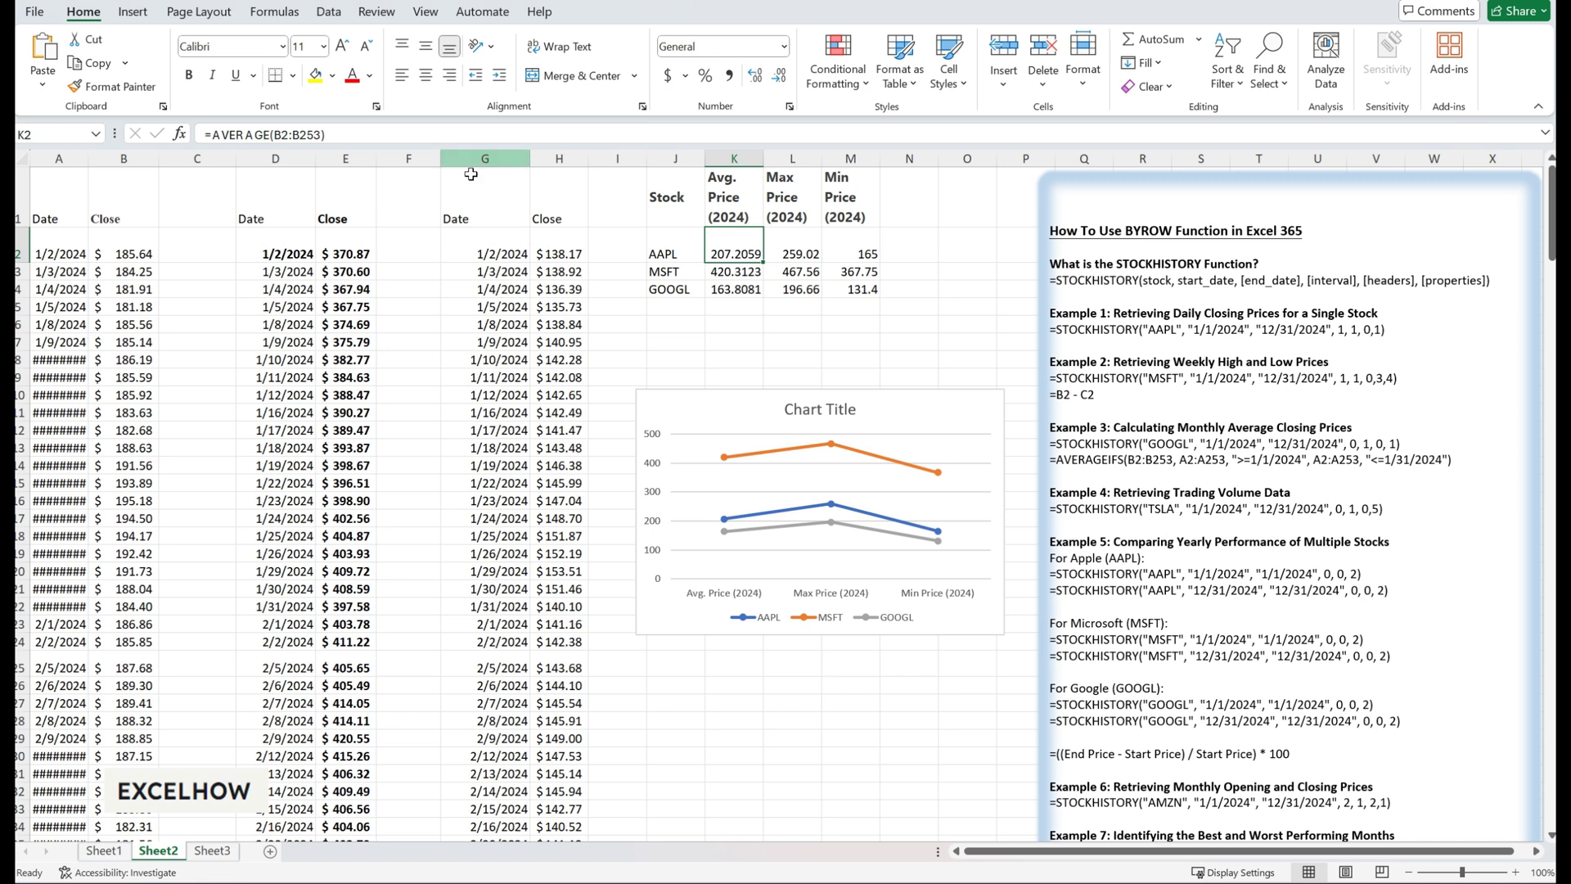
left_click_drag(204, 133, 353, 134)
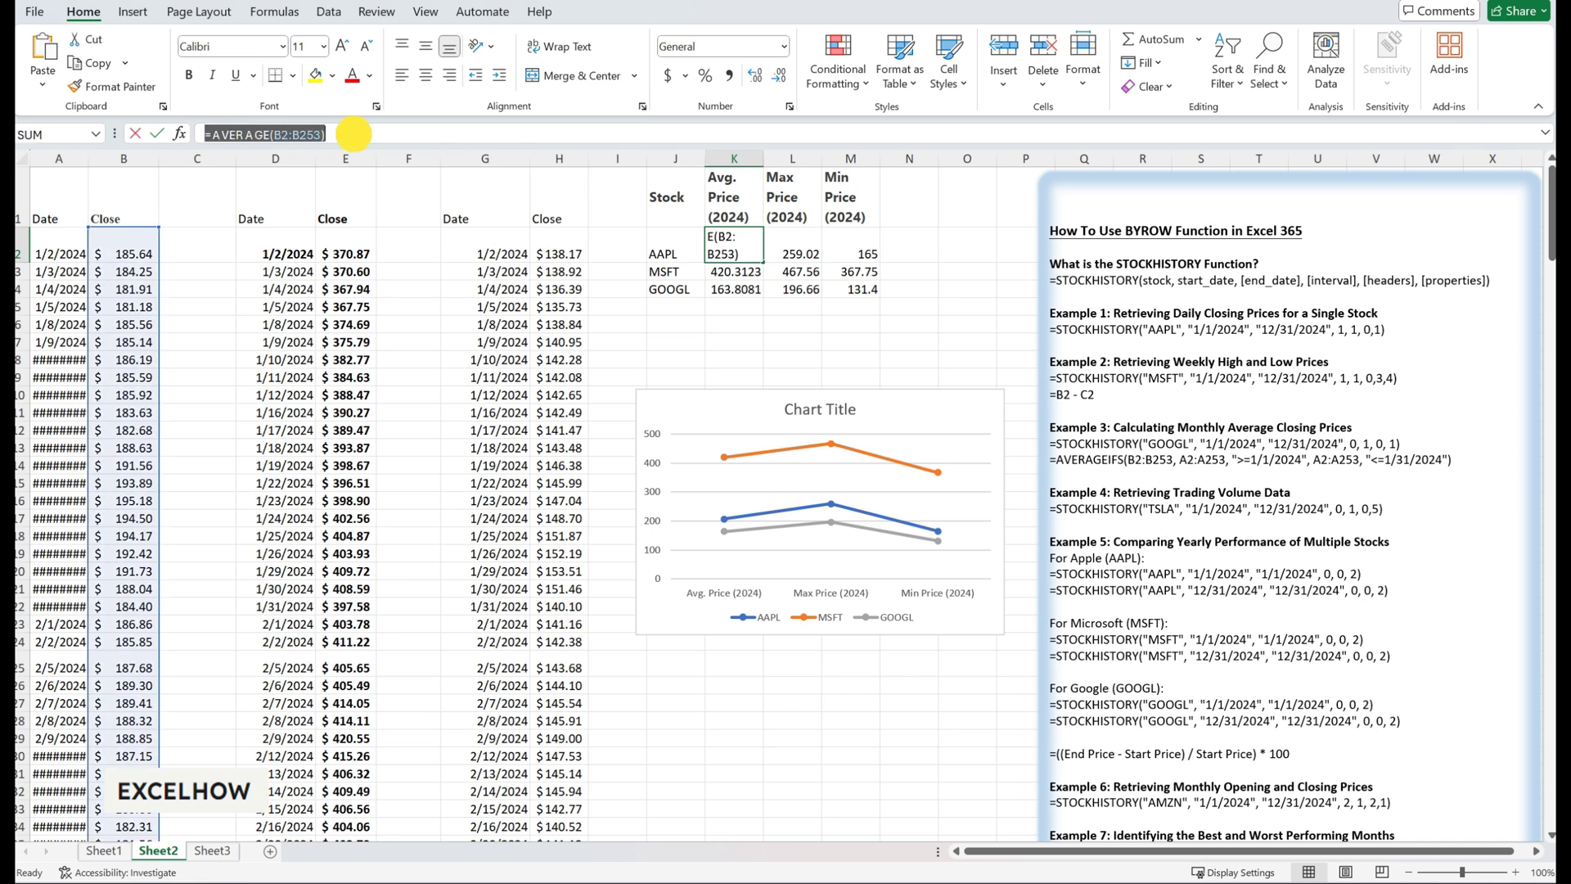
type("`")
- Enter =MAX(B2:B253) in L2 for AAPL's maximum 2024 price
left_click(798, 255)
type("`")
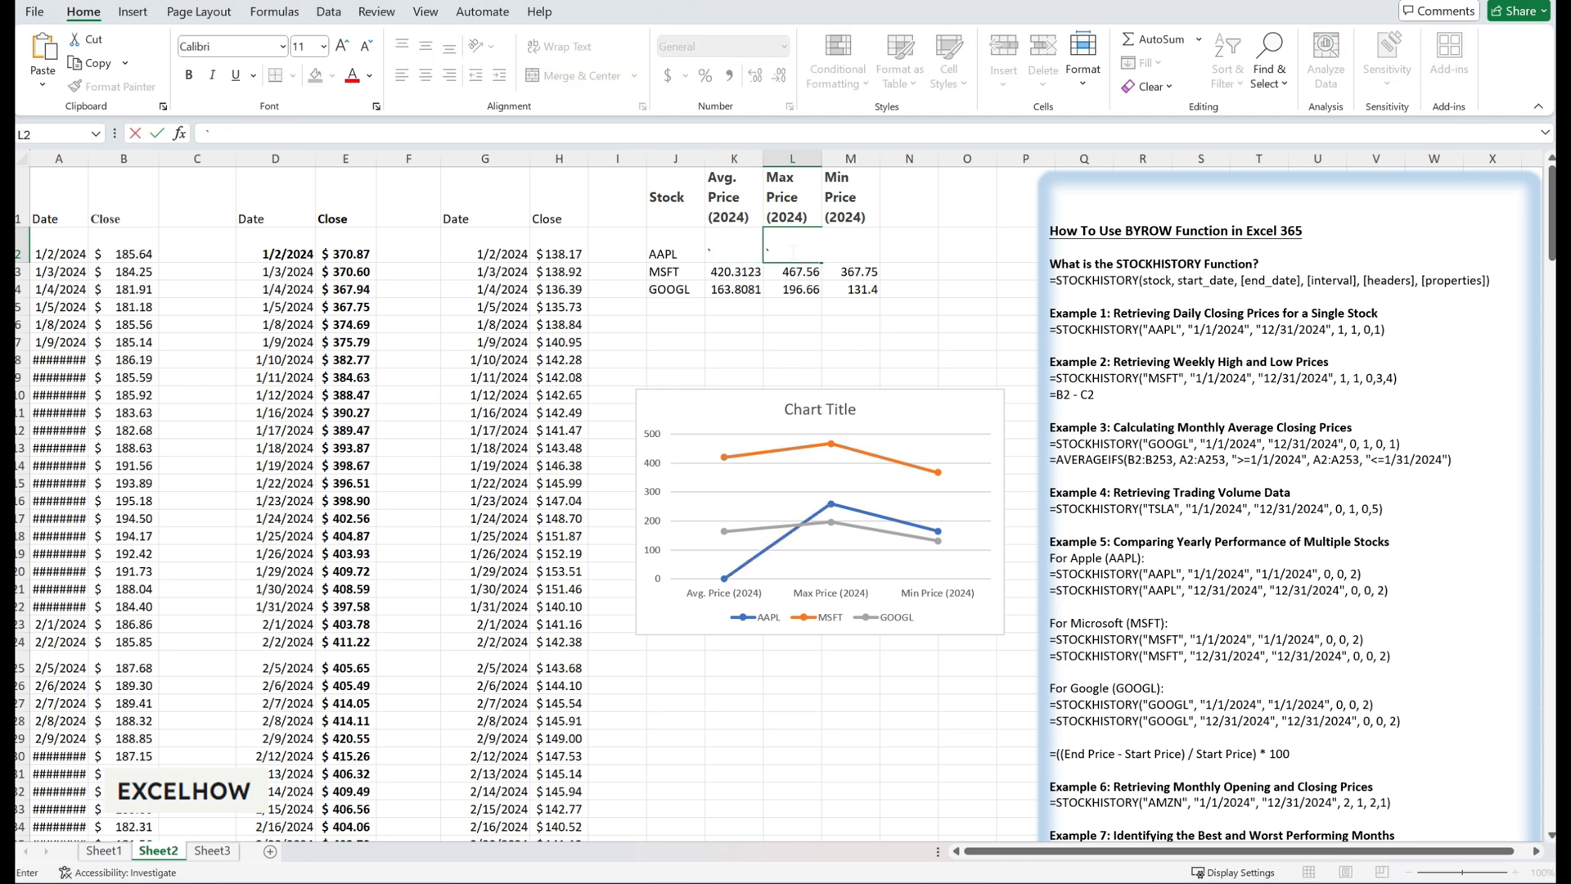
key("BackSpace")
type("=MAX(B2:B253)")
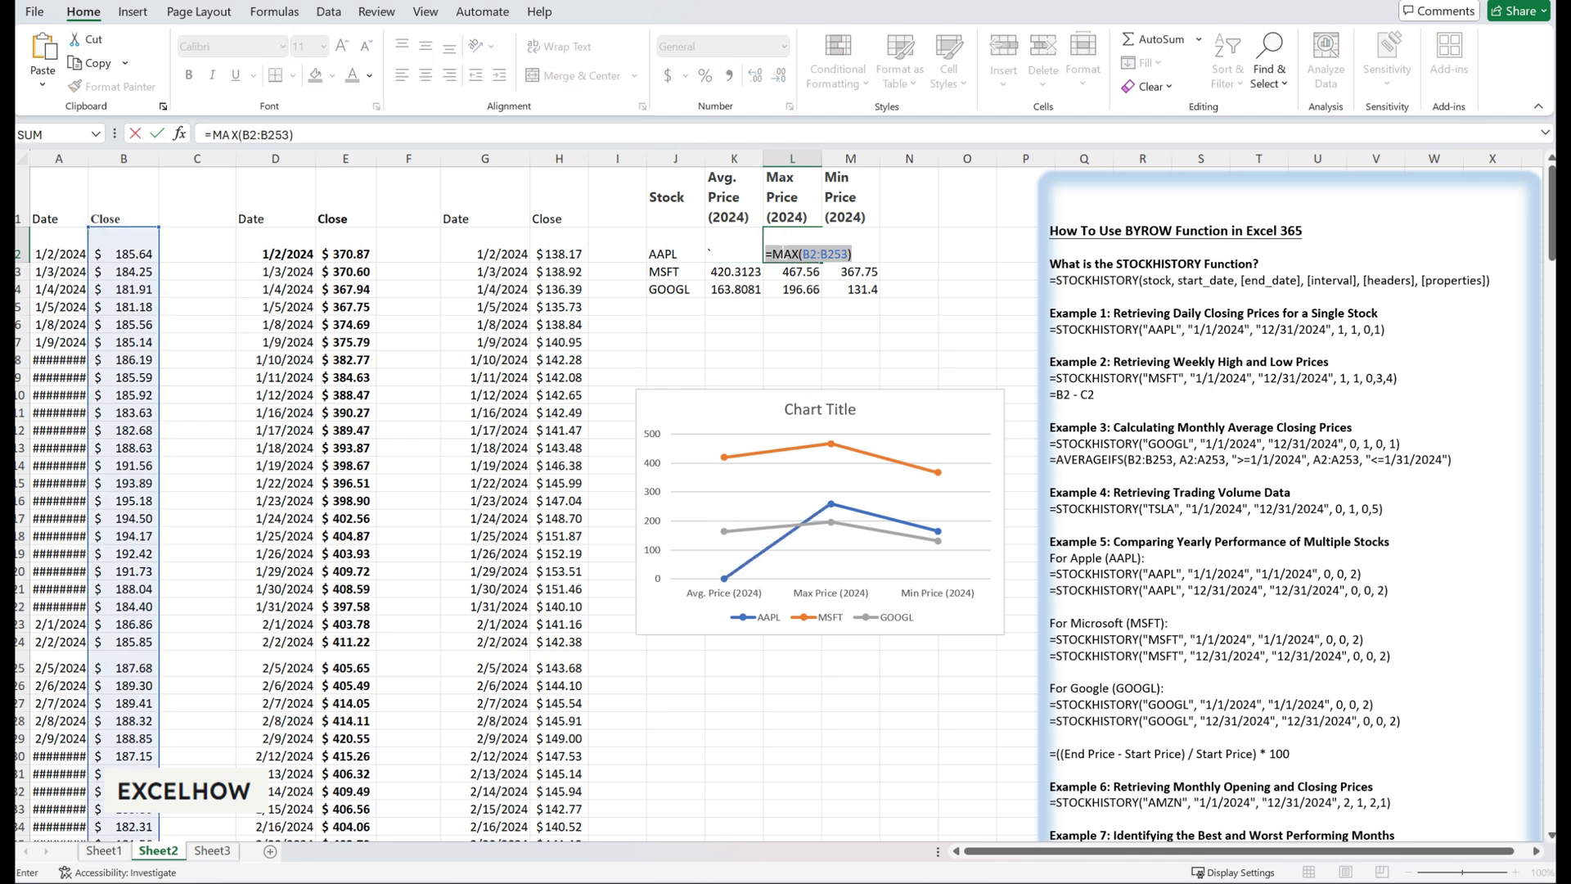
key("ctrl+Return")
- Inspect AAPL's minimum price formula =MIN(B2:B253) in M2
left_click(855, 247)
left_click(305, 136)
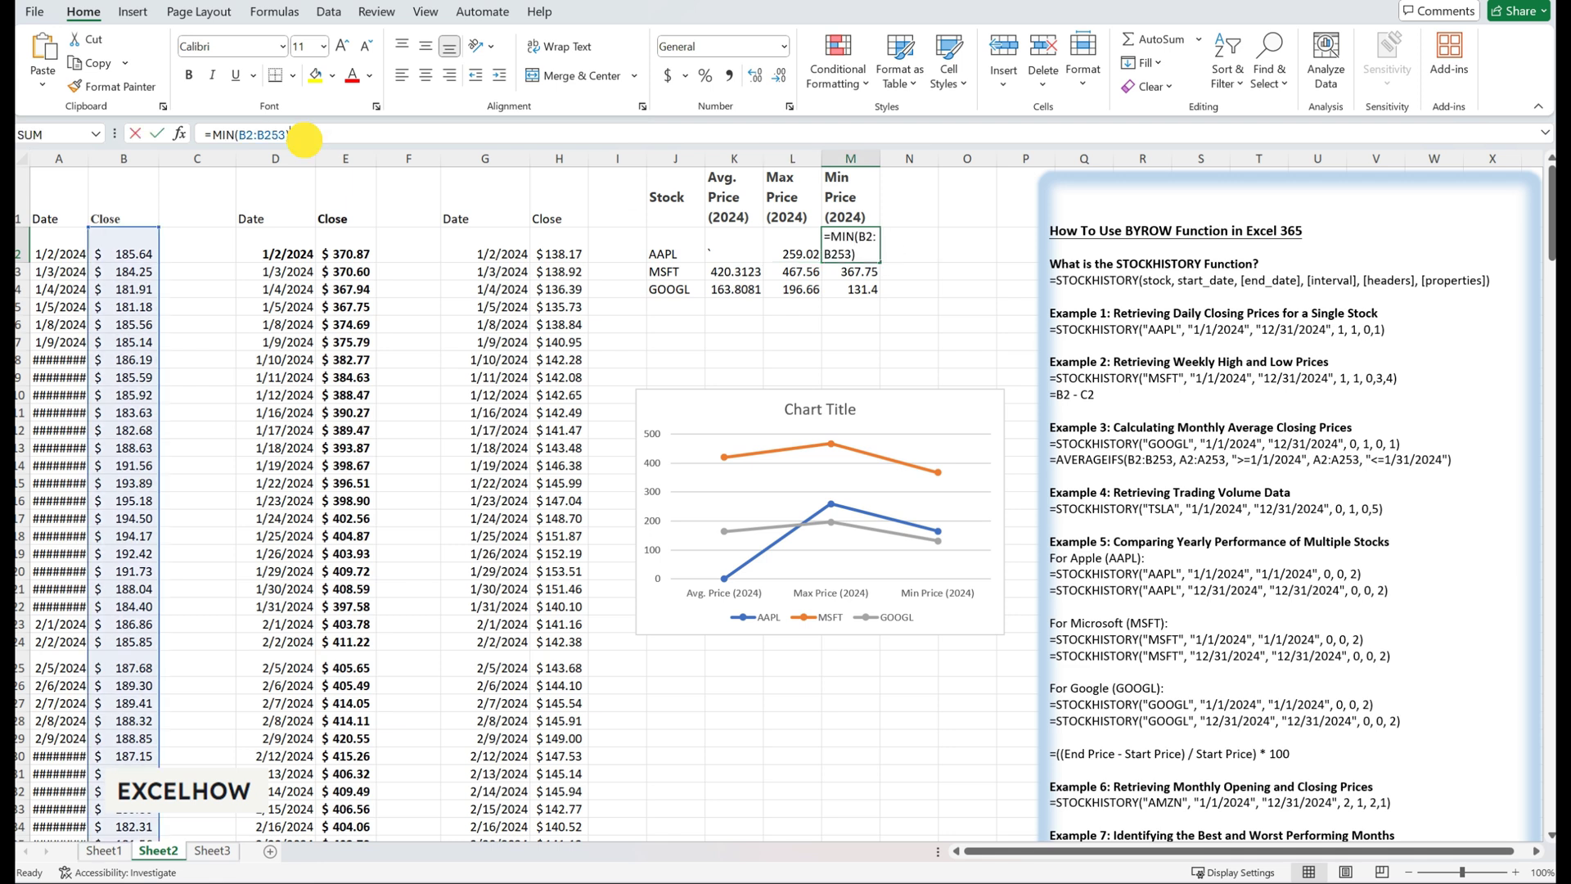
left_click_drag(304, 136, 82, 147)
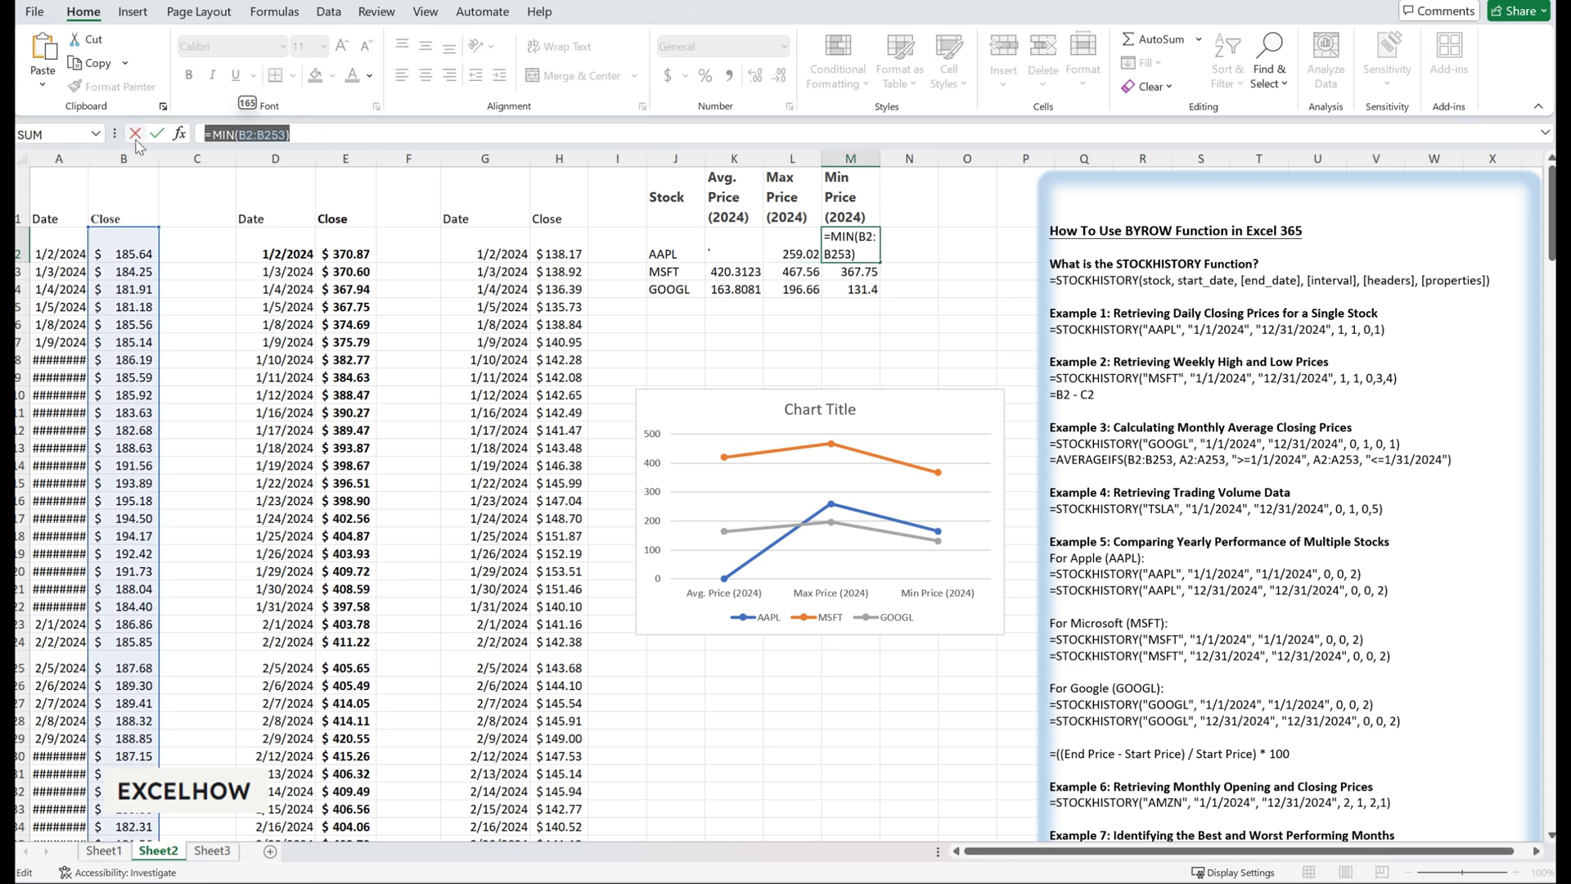
- Review the average, maximum and minimum prices of AAPL, MSFT and GOOGL, and select the line chart that plots them
left_click(701, 251)
left_click_drag(708, 250, 892, 294)
left_click(675, 289)
left_click_drag(717, 278, 864, 292)
left_click(929, 291)
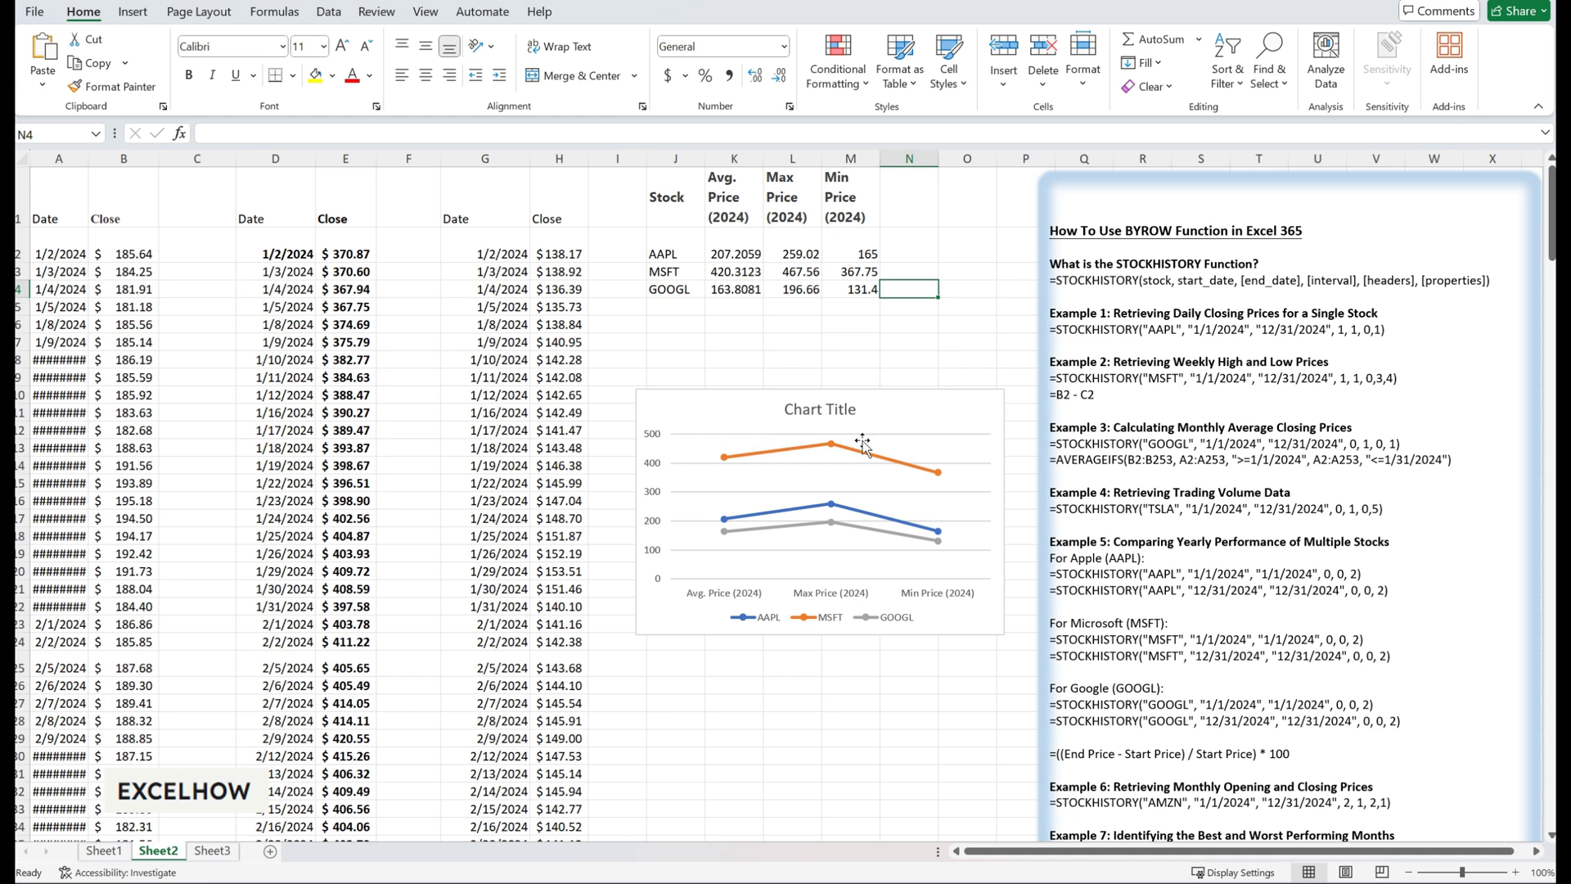
left_click(761, 423)
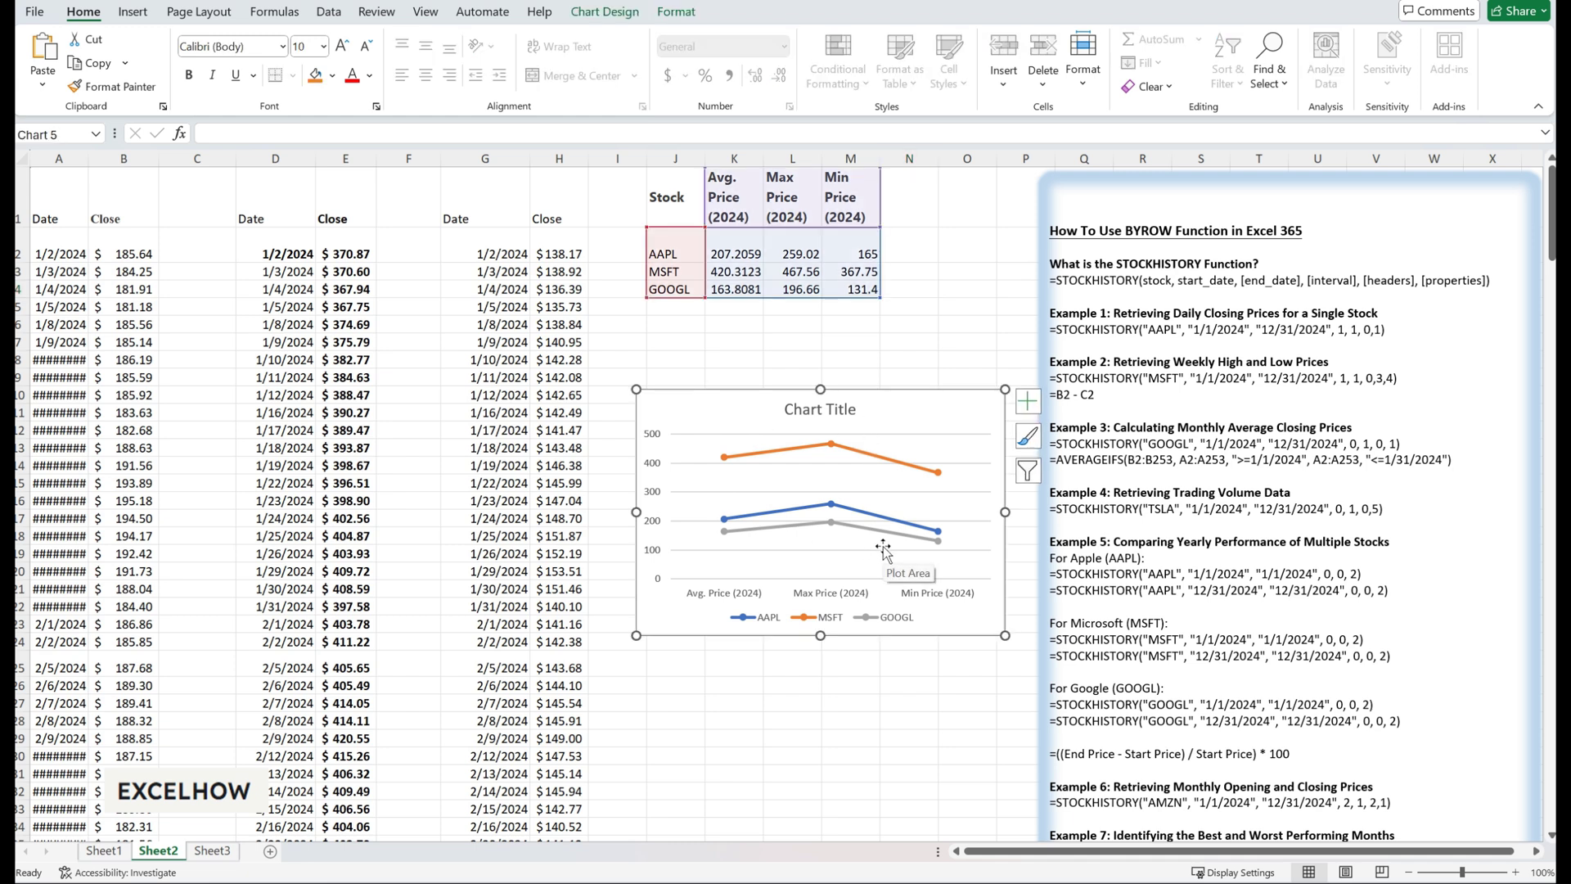